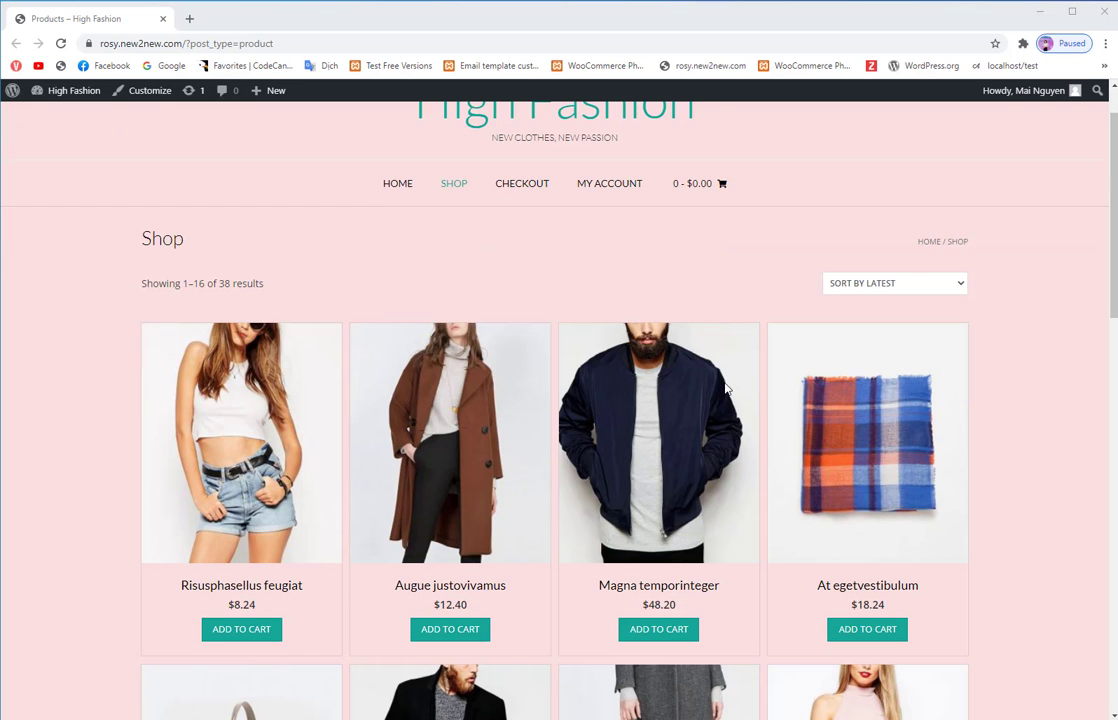
Go from the shop page to the site's admin dashboard and open the page for adding new plugins
{"action": "scroll", "coordinate": [726, 388], "scroll_direction": "down", "scroll_amount": 3}
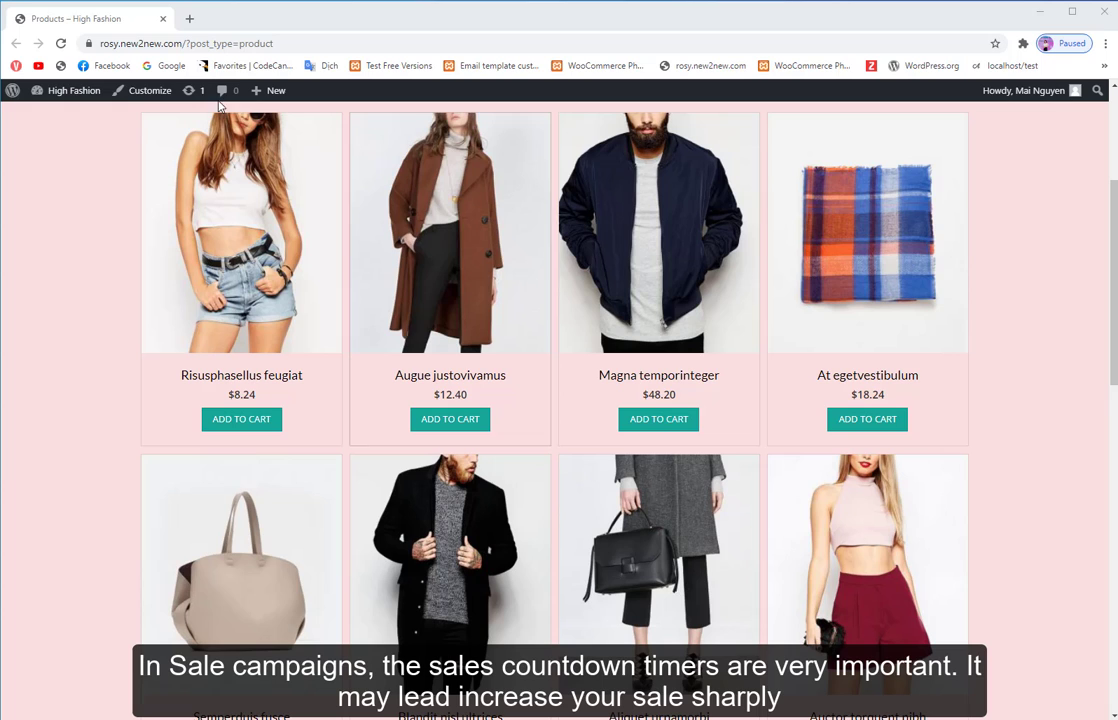
{"action": "mouse_move", "coordinate": [80, 92]}
{"action": "left_click", "coordinate": [54, 116]}
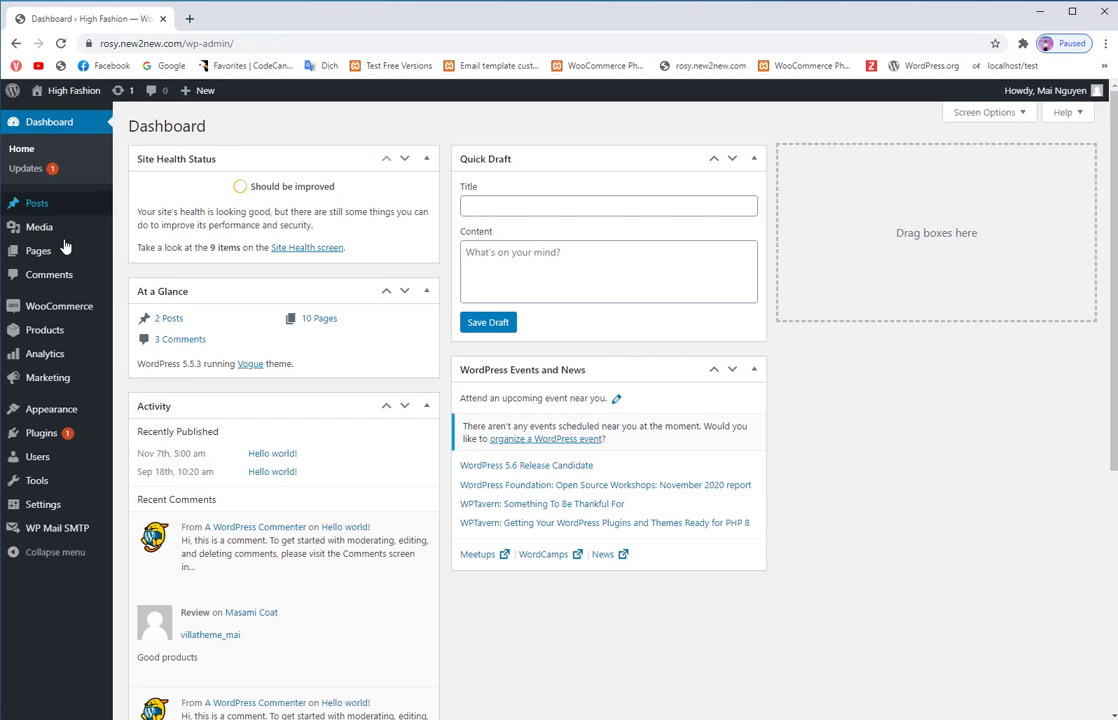
{"action": "mouse_move", "coordinate": [20, 432]}
{"action": "left_click", "coordinate": [141, 456]}
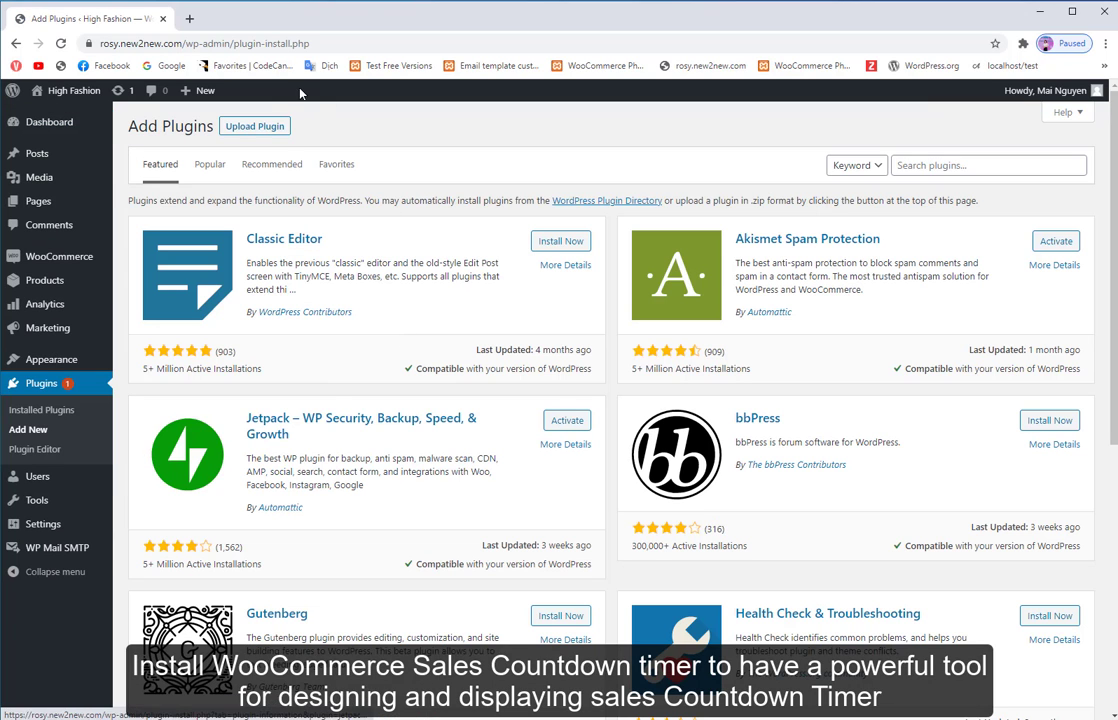
Upload the WooCommere-sales-countdown-timer zip from the WooCommerce Sales Countdown Timer folder, then install and activate the plugin
{"action": "left_click", "coordinate": [281, 132]}
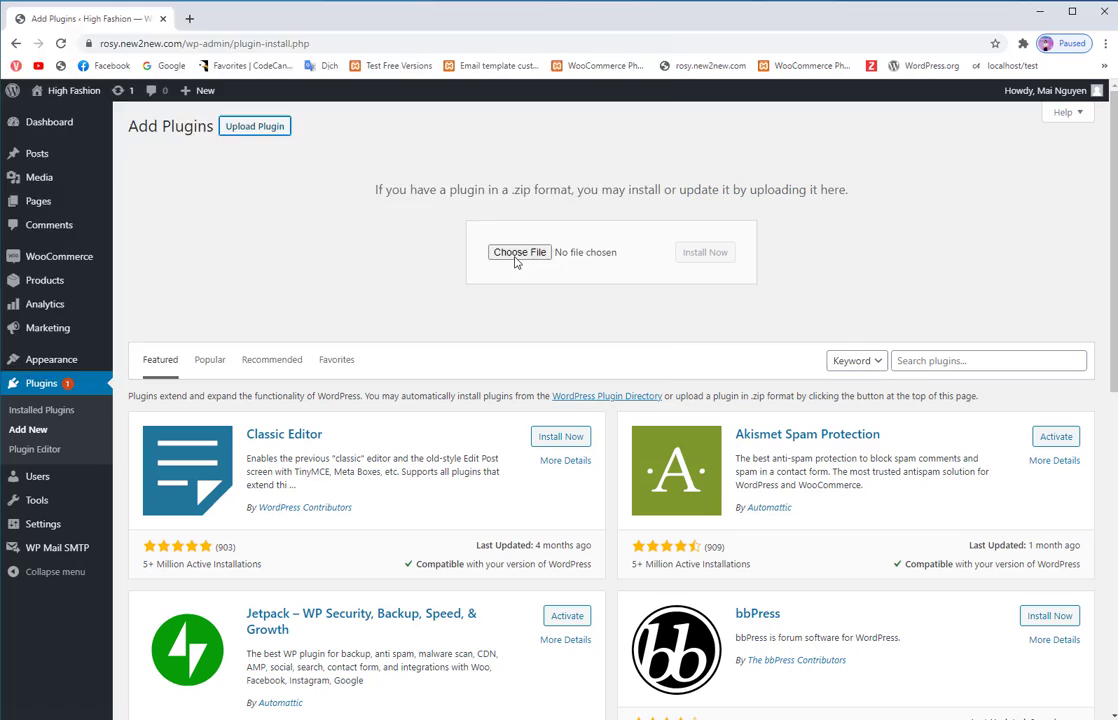
{"action": "left_click", "coordinate": [516, 254]}
{"action": "double_click", "coordinate": [240, 236]}
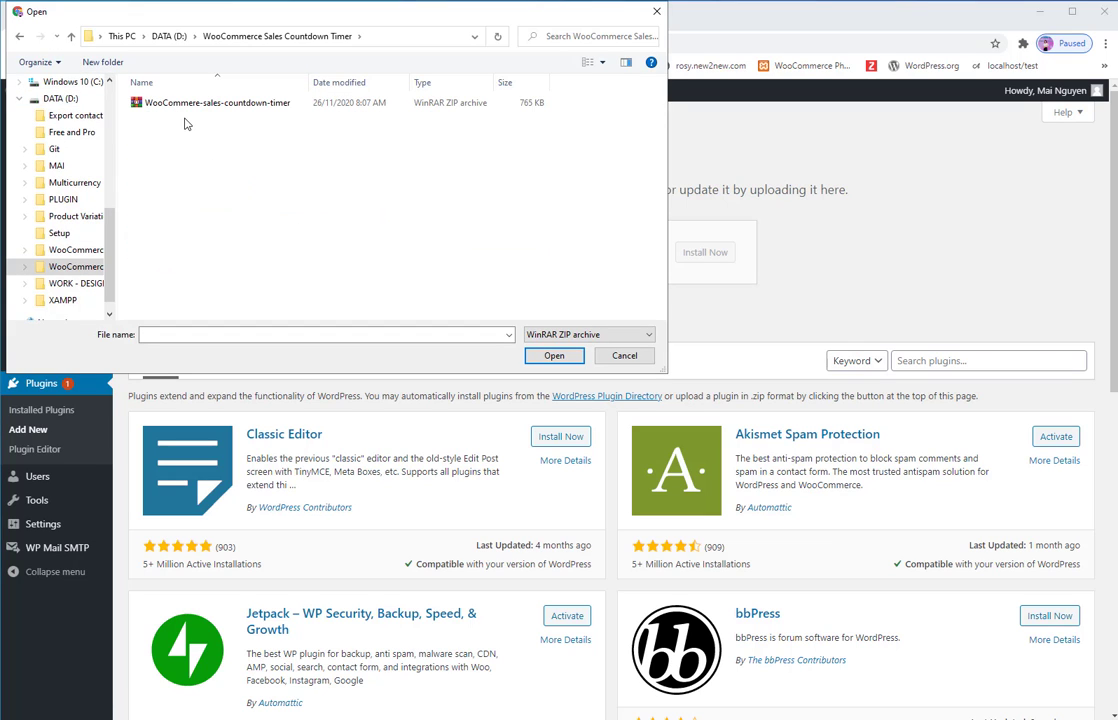
{"action": "double_click", "coordinate": [184, 106]}
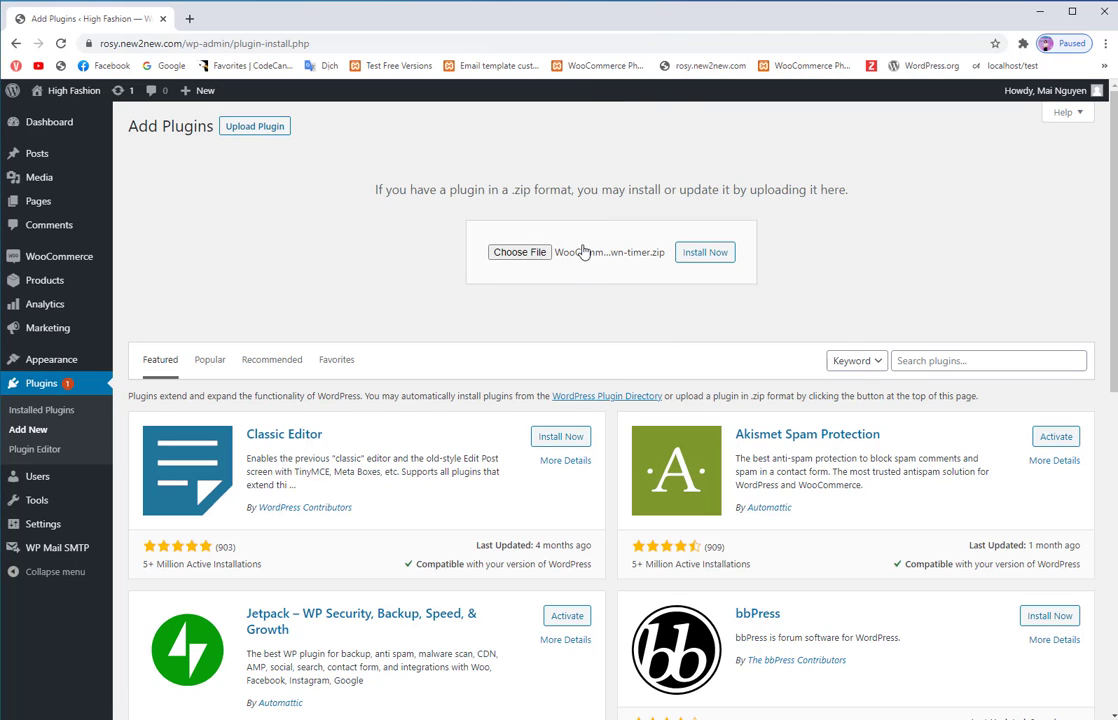
{"action": "left_click", "coordinate": [679, 259]}
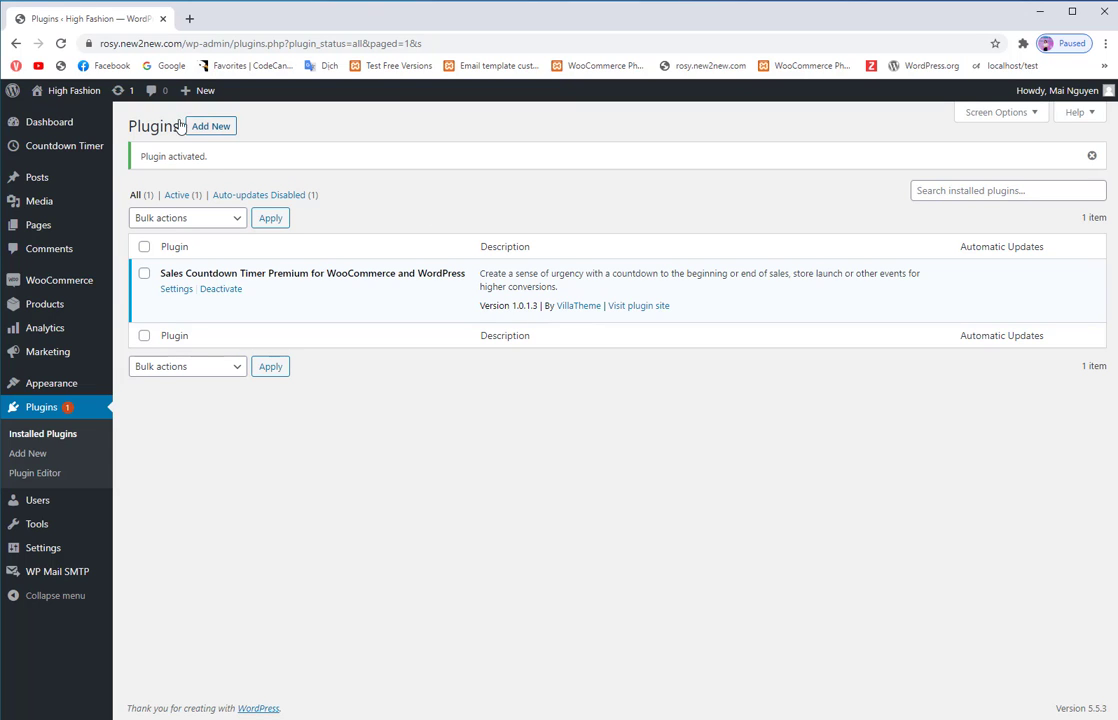
Open the Countdown Timer settings and rename the default timer to "Cyber monday countdown"
{"action": "mouse_move", "coordinate": [55, 146]}
{"action": "left_click", "coordinate": [152, 149]}
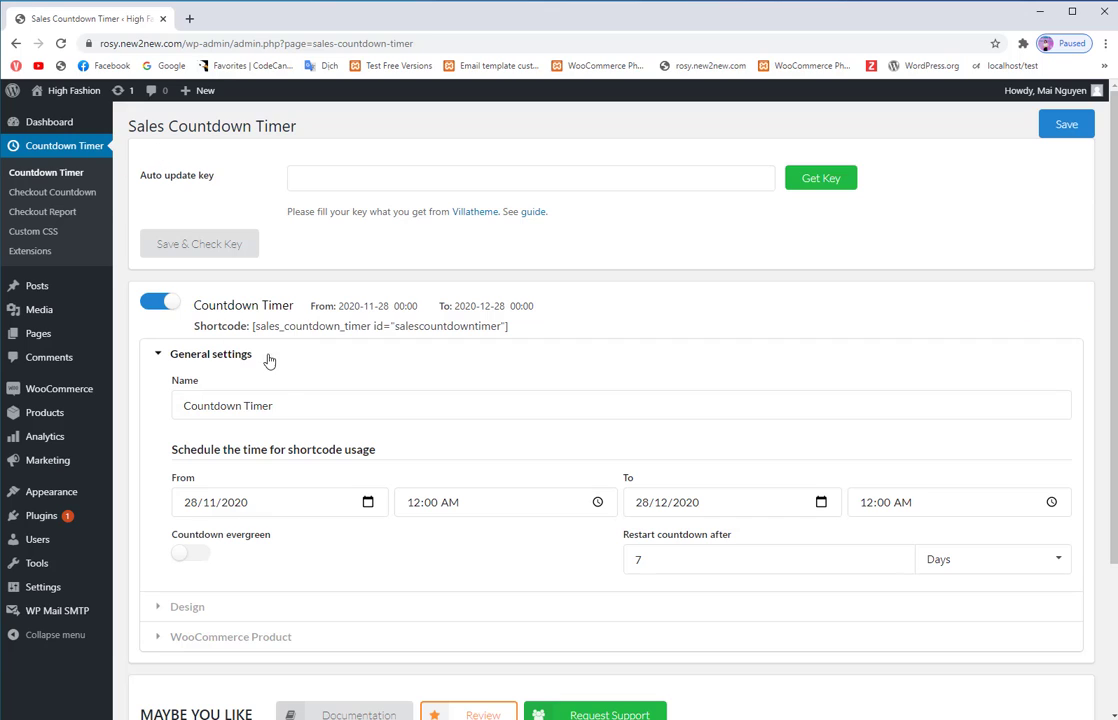
{"action": "triple_click", "coordinate": [290, 403]}
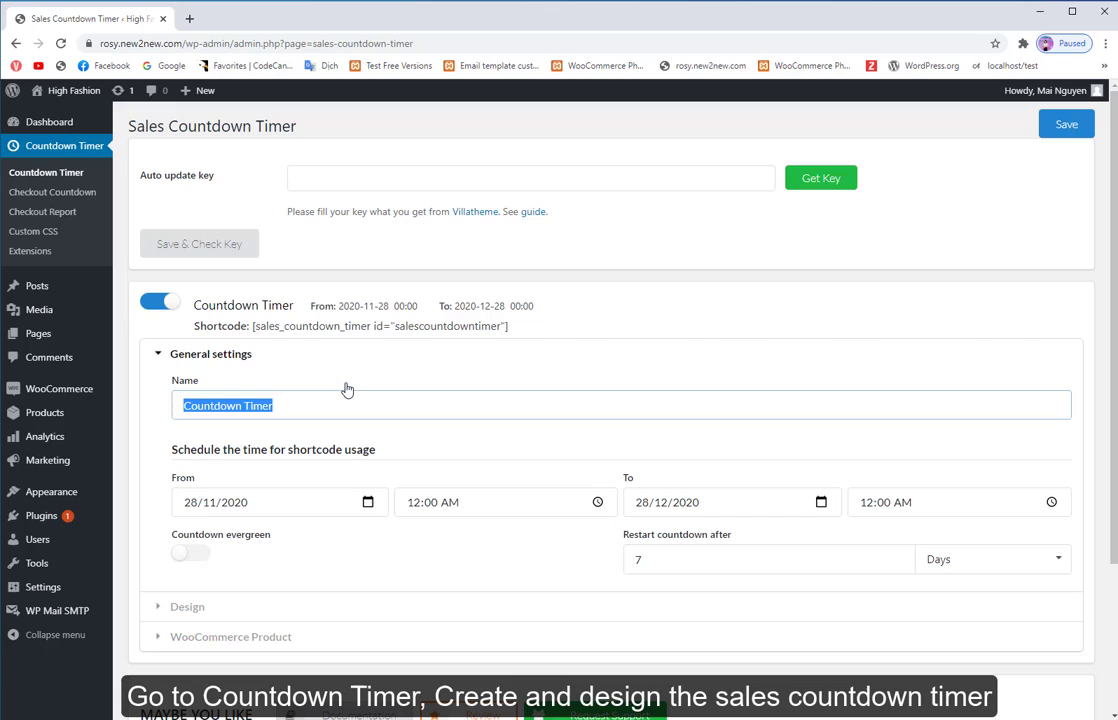
{"action": "type", "text": "C"}
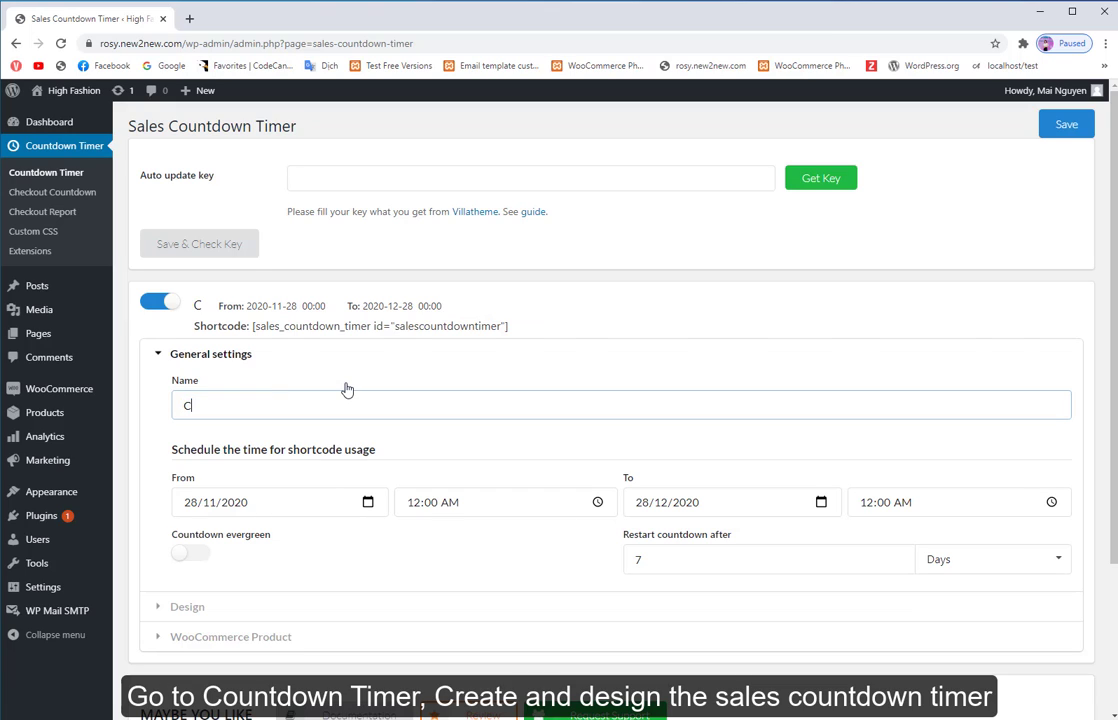
{"action": "type", "text": "yber "}
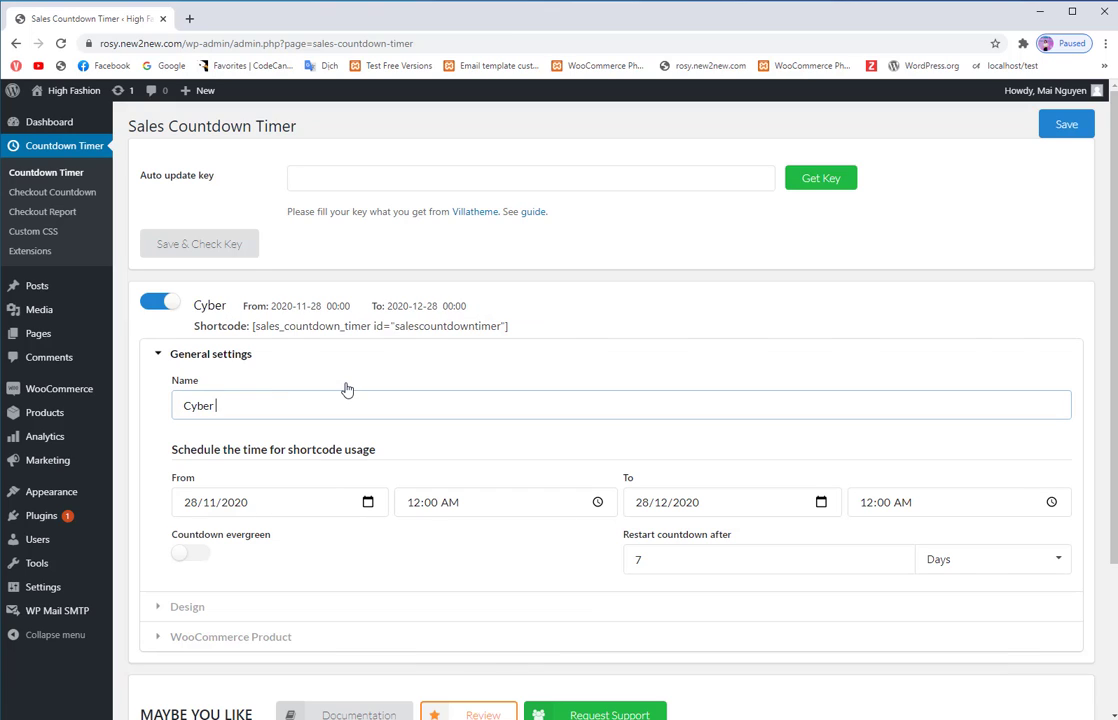
{"action": "type", "text": "monda"}
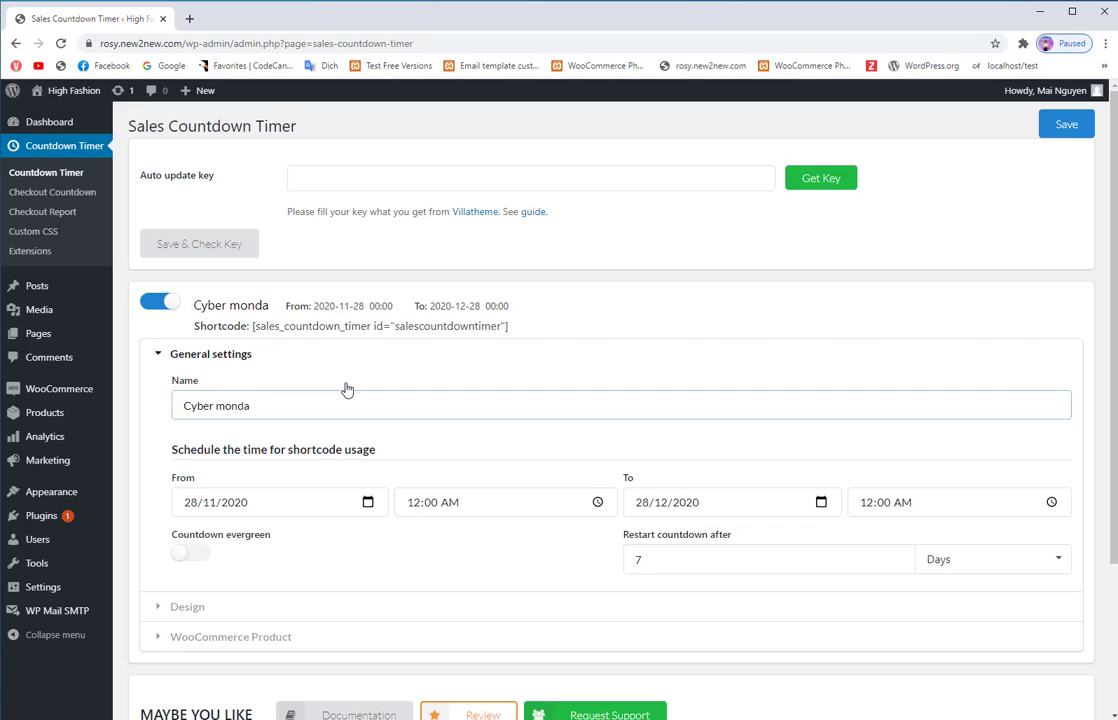
{"action": "type", "text": "y countdown"}
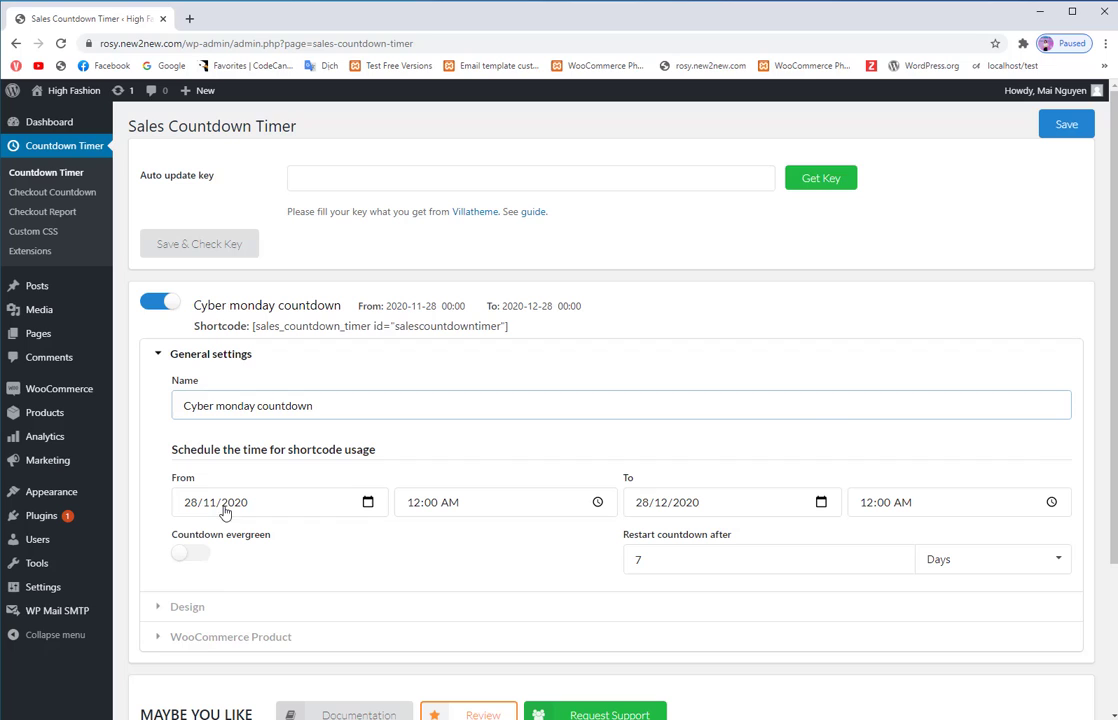
In the timer's WooCommerce Product settings, set the progress bar color to #00ffe5
{"action": "left_click", "coordinate": [192, 634]}
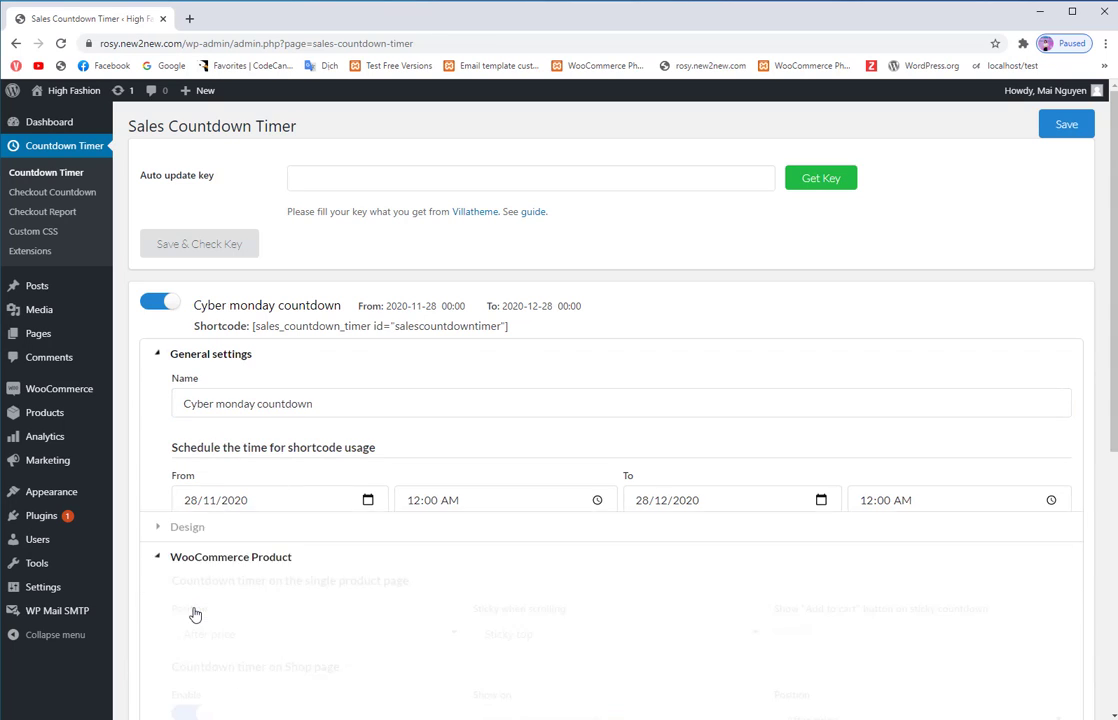
{"action": "scroll", "coordinate": [480, 538], "scroll_direction": "down", "scroll_amount": 1}
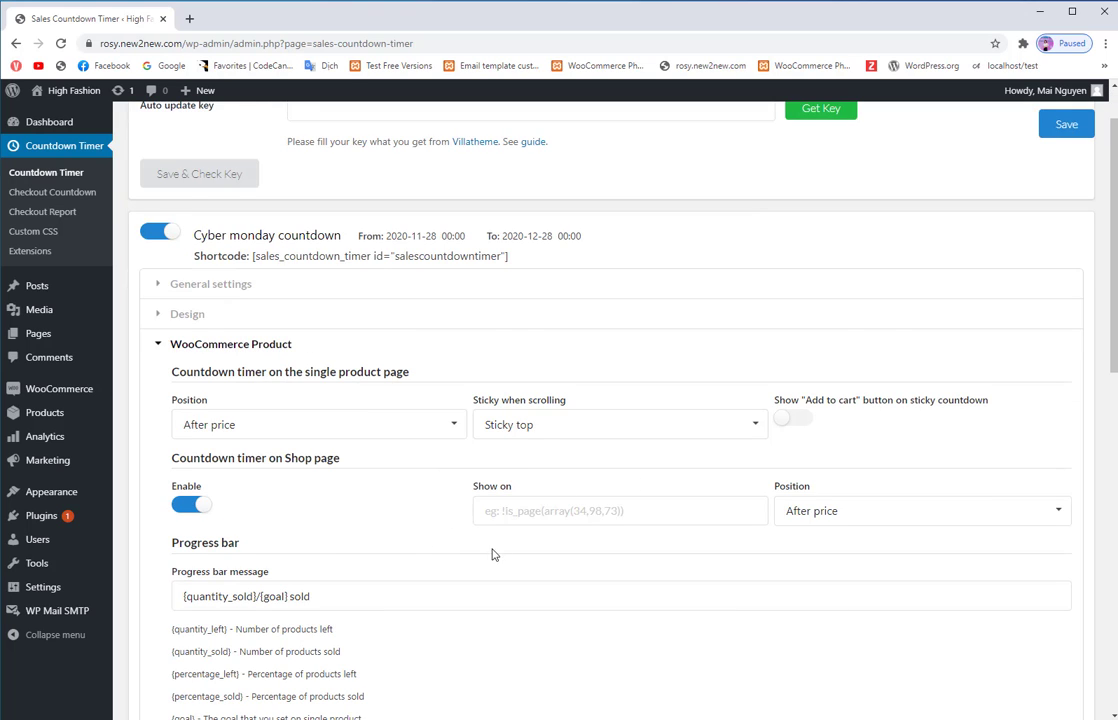
{"action": "scroll", "coordinate": [492, 554], "scroll_direction": "down", "scroll_amount": 1}
{"action": "scroll", "coordinate": [481, 537], "scroll_direction": "down", "scroll_amount": 4}
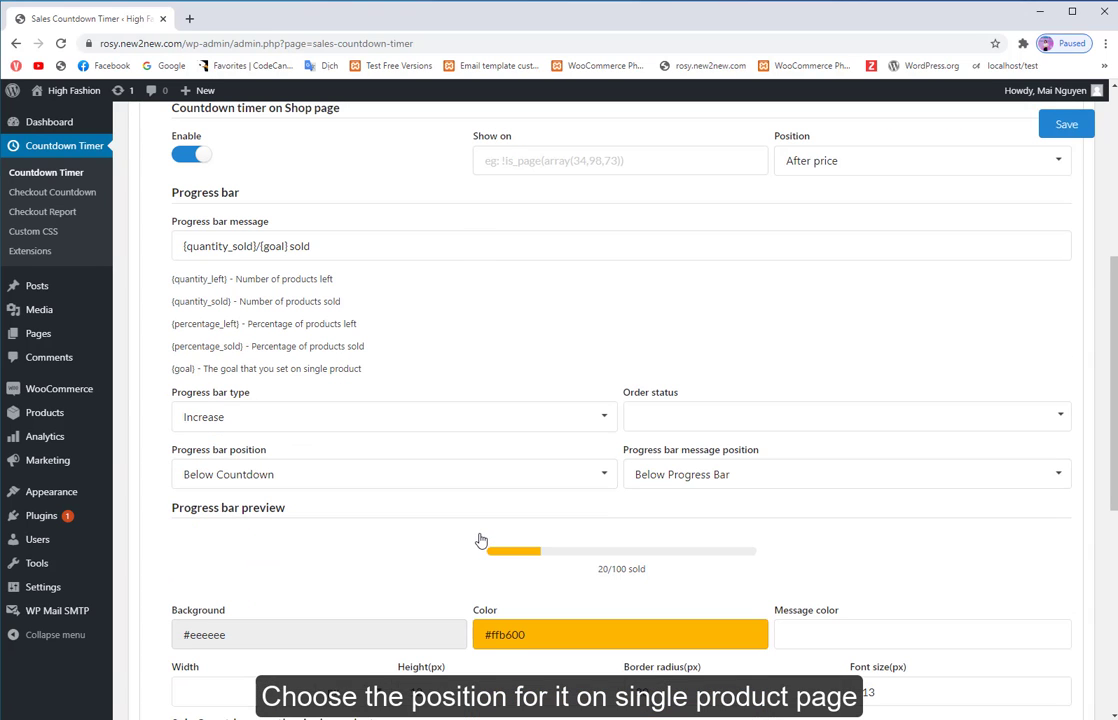
{"action": "left_click", "coordinate": [725, 640]}
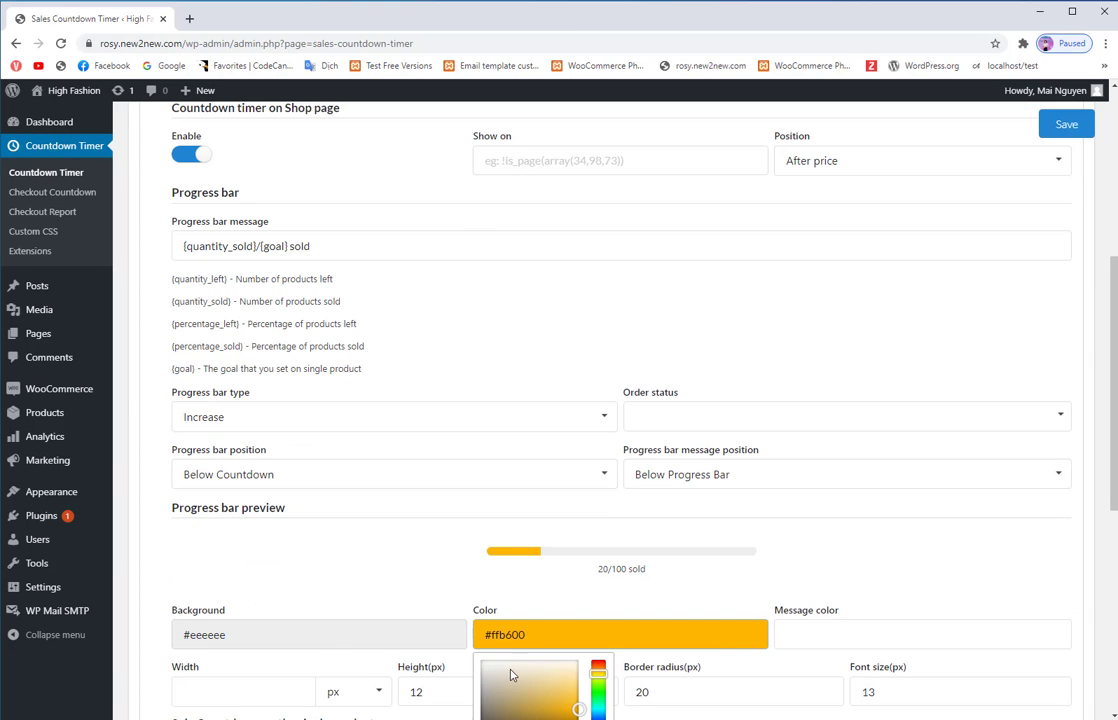
{"action": "scroll", "coordinate": [560, 680], "scroll_direction": "down", "scroll_amount": 1}
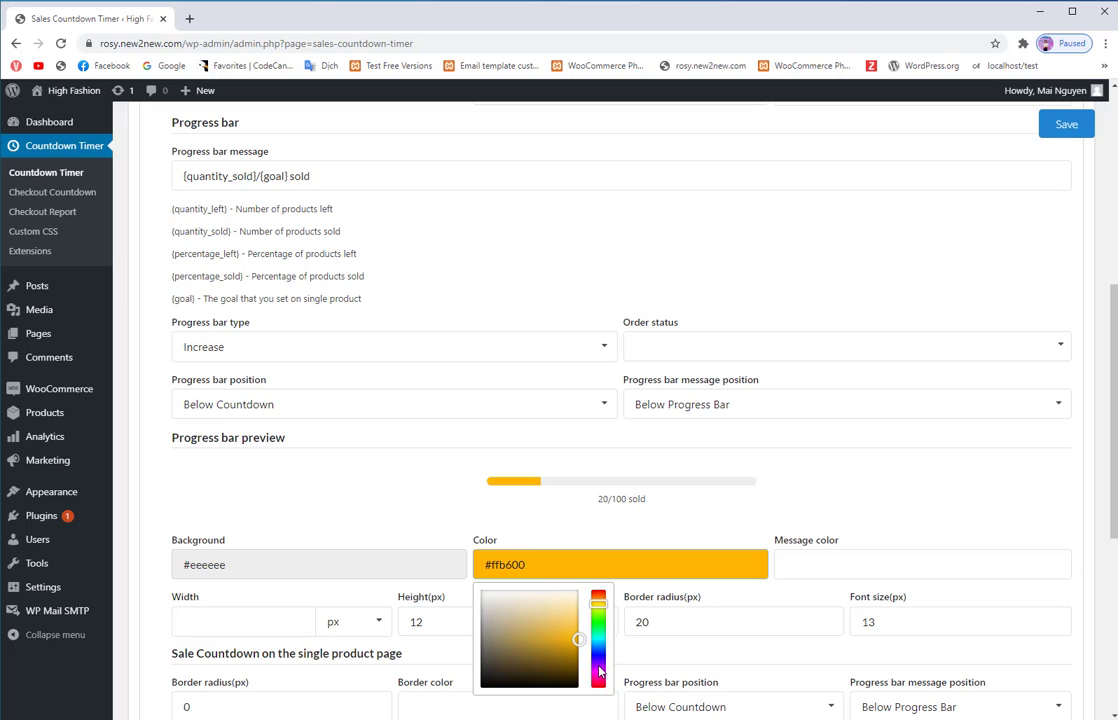
{"action": "left_click", "coordinate": [599, 668]}
{"action": "left_click", "coordinate": [598, 640]}
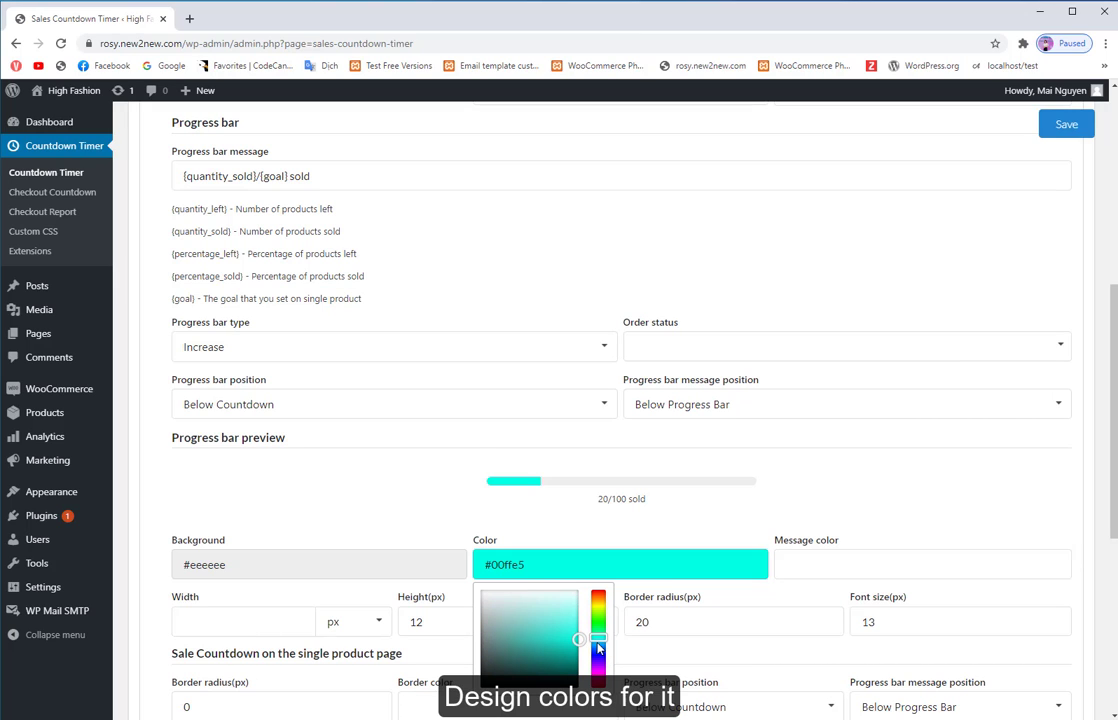
{"action": "left_click", "coordinate": [391, 509]}
In the timer's Design settings, set the display type to Circular Countdown Timer
{"action": "scroll", "coordinate": [312, 520], "scroll_direction": "down", "scroll_amount": 3}
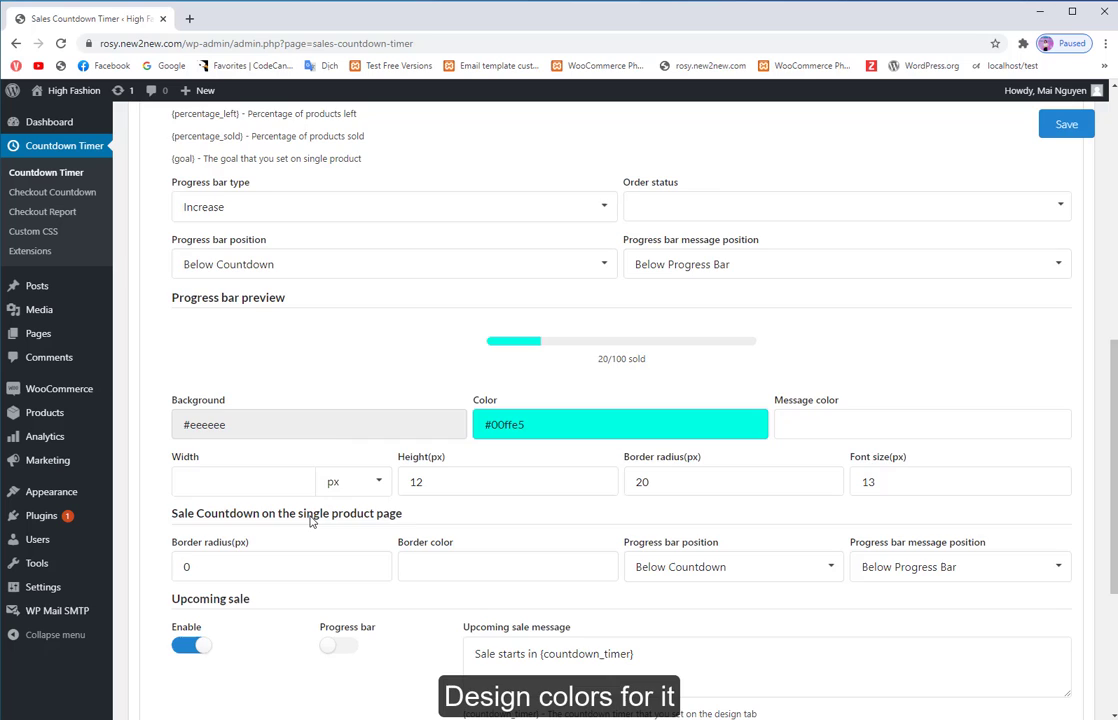
{"action": "scroll", "coordinate": [311, 521], "scroll_direction": "down", "scroll_amount": 1}
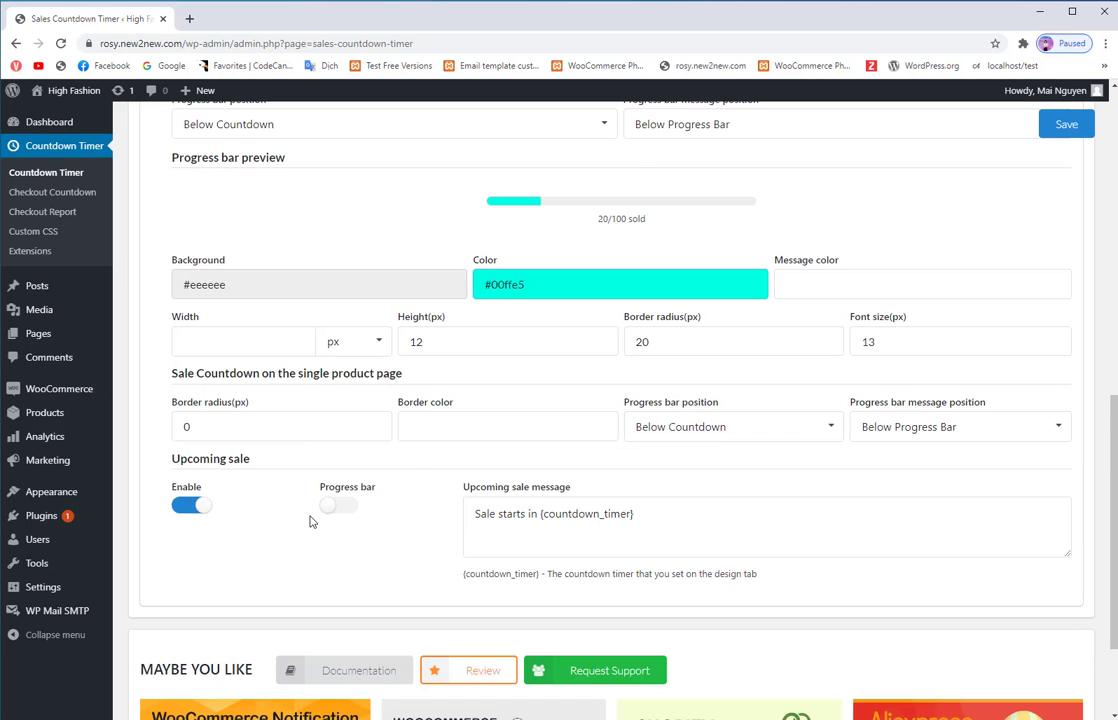
{"action": "scroll", "coordinate": [312, 519], "scroll_direction": "up", "scroll_amount": 2}
{"action": "scroll", "coordinate": [312, 517], "scroll_direction": "up", "scroll_amount": 8}
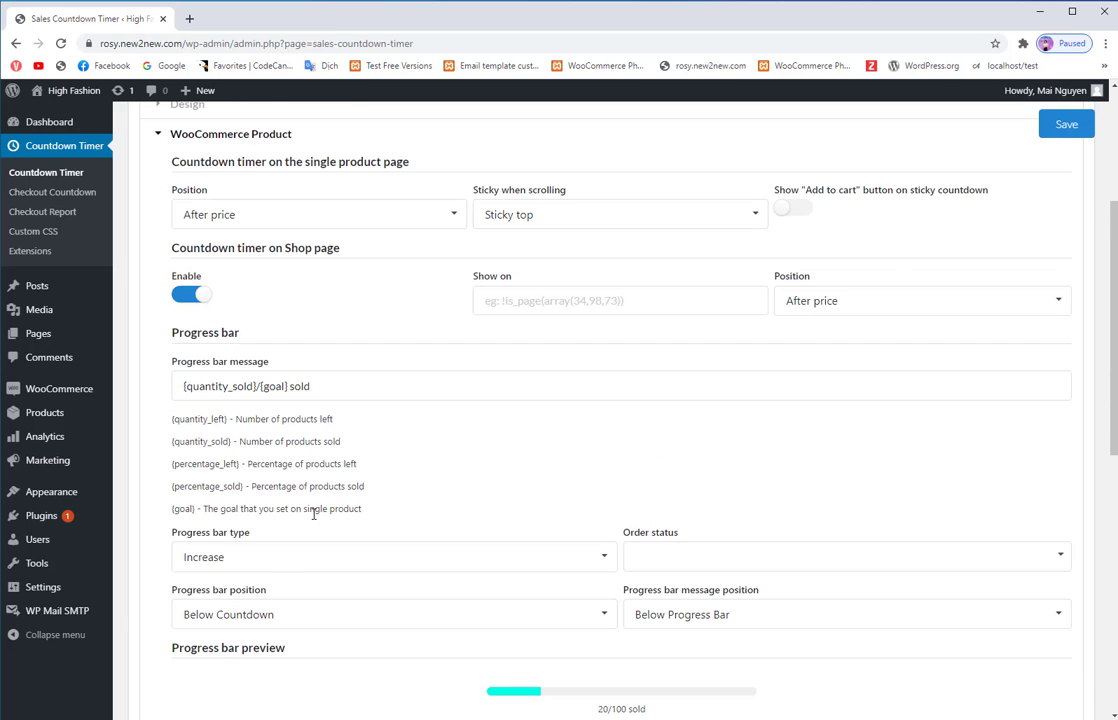
{"action": "mouse_move", "coordinate": [254, 375]}
{"action": "left_click", "coordinate": [180, 316]}
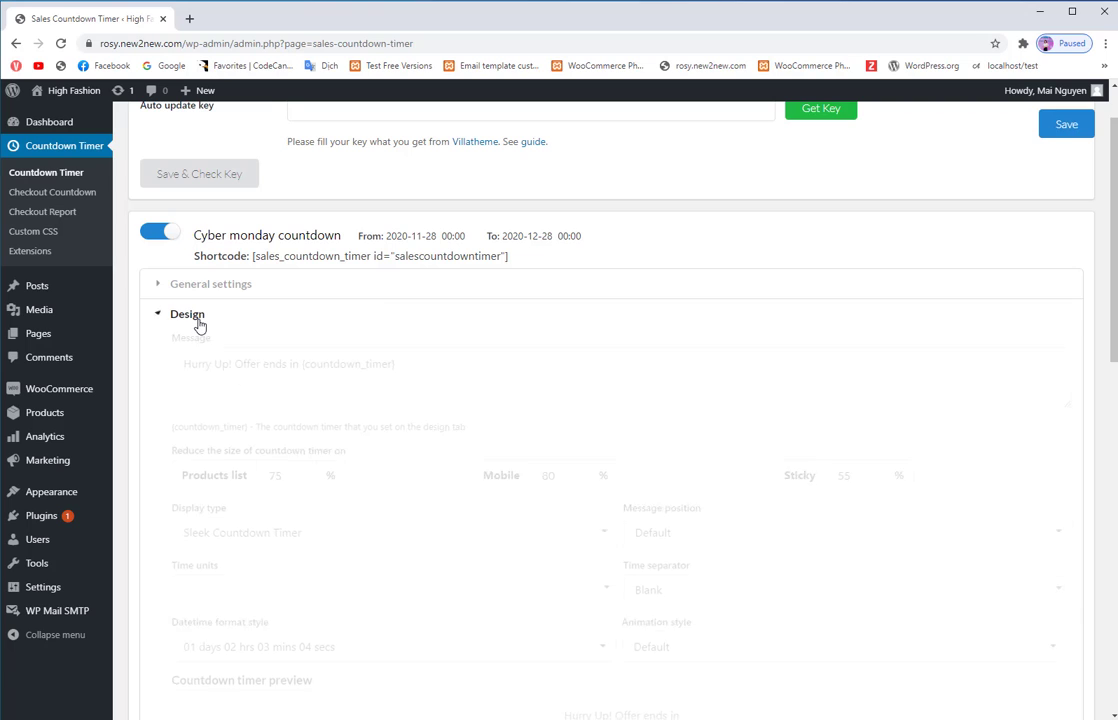
{"action": "scroll", "coordinate": [394, 425], "scroll_direction": "down", "scroll_amount": 2}
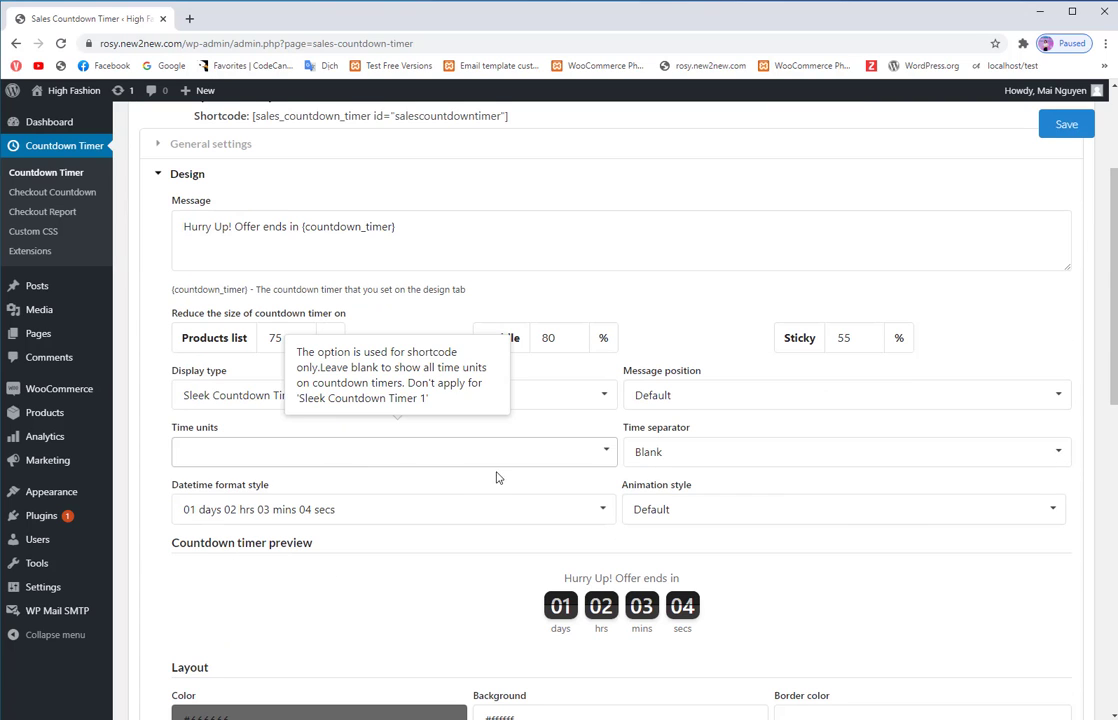
{"action": "left_click", "coordinate": [604, 396]}
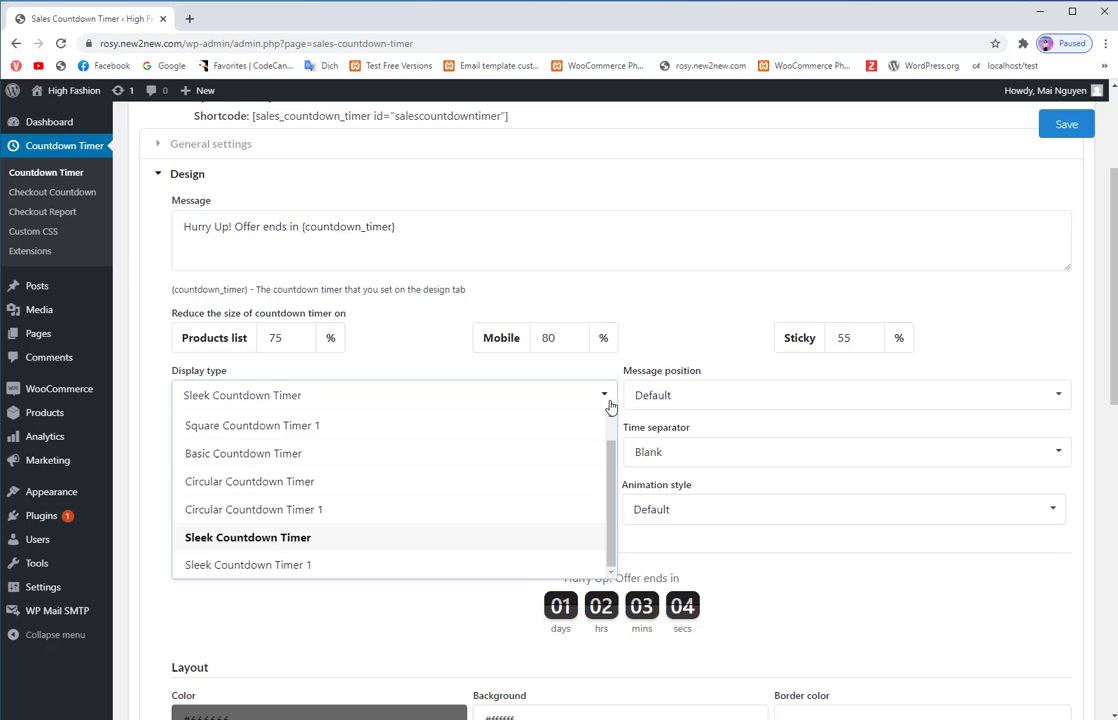
{"action": "left_click", "coordinate": [299, 482]}
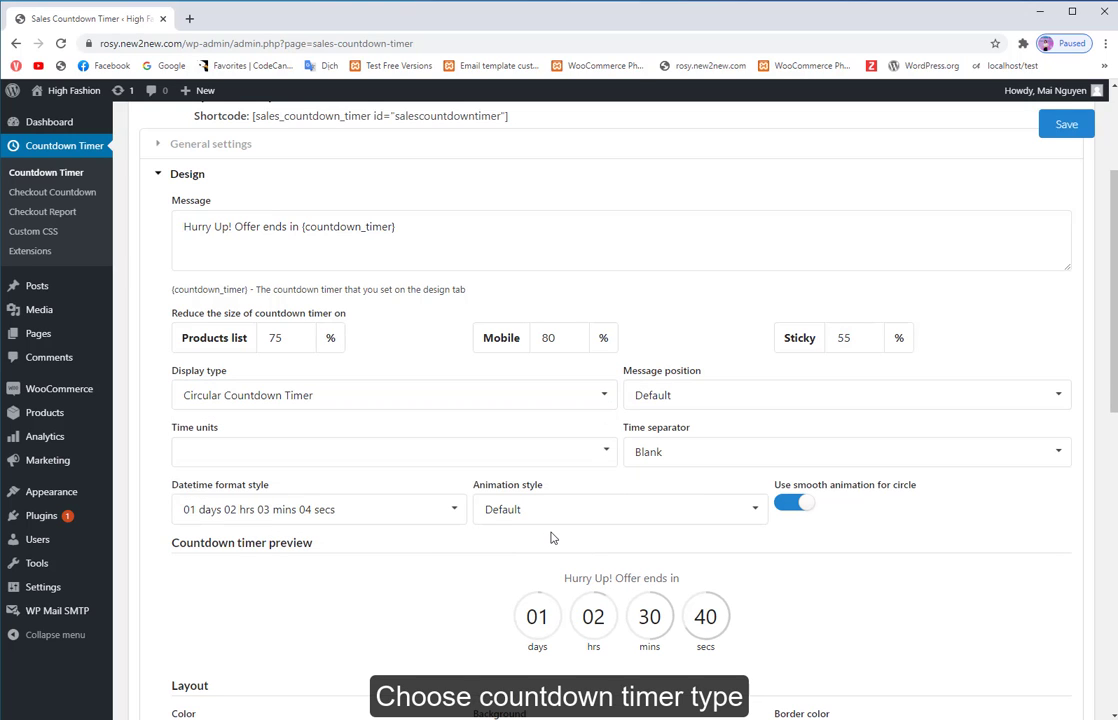
Set the layout's text color to near-black and border color to #faf9f9, and the datetime value's Border color 1 to #20d9b4
{"action": "scroll", "coordinate": [550, 538], "scroll_direction": "down", "scroll_amount": 2}
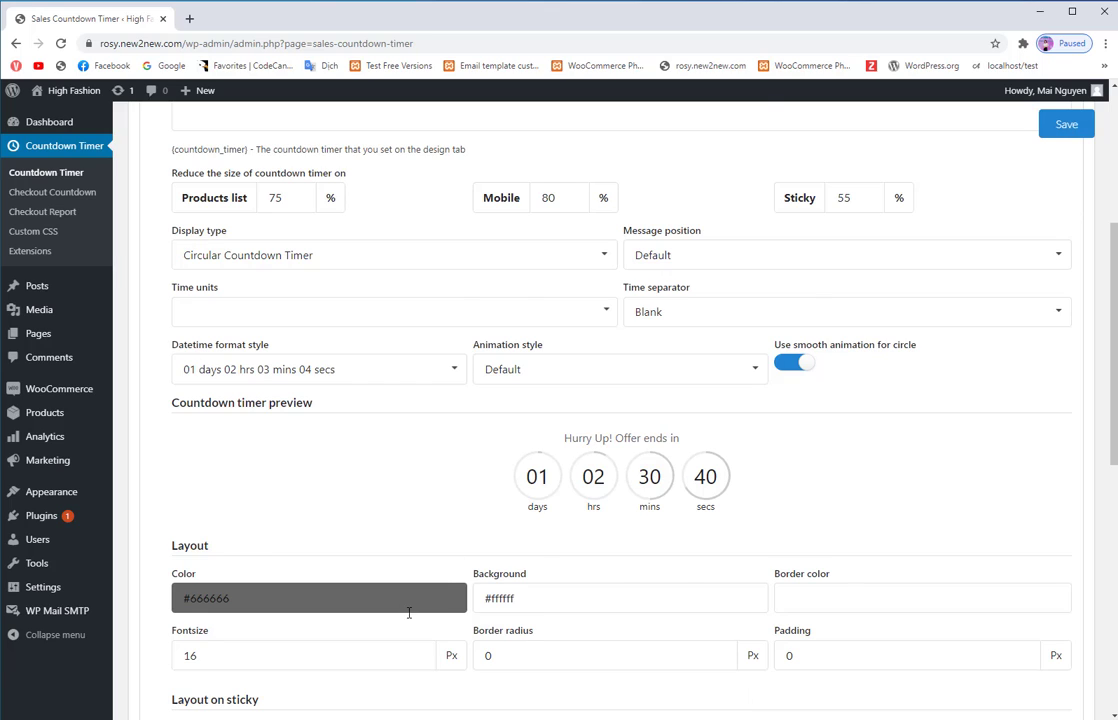
{"action": "scroll", "coordinate": [634, 451], "scroll_direction": "down", "scroll_amount": 4}
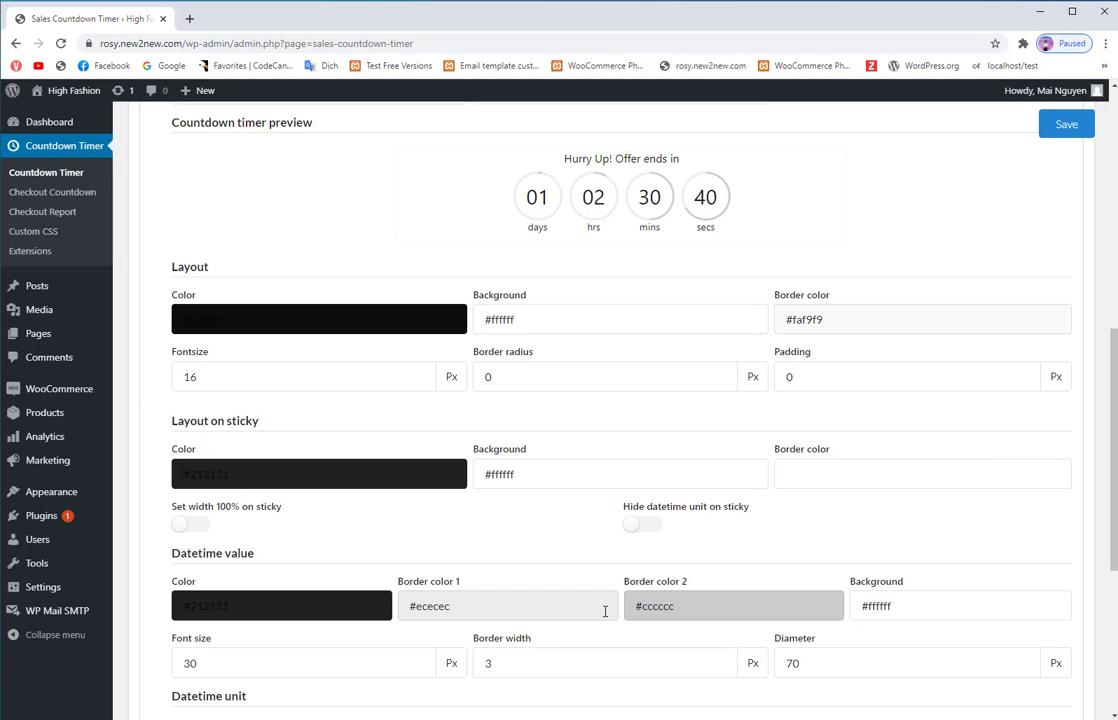
{"action": "left_click", "coordinate": [509, 610]}
{"action": "scroll", "coordinate": [562, 612], "scroll_direction": "down", "scroll_amount": 1}
{"action": "left_click", "coordinate": [442, 620]}
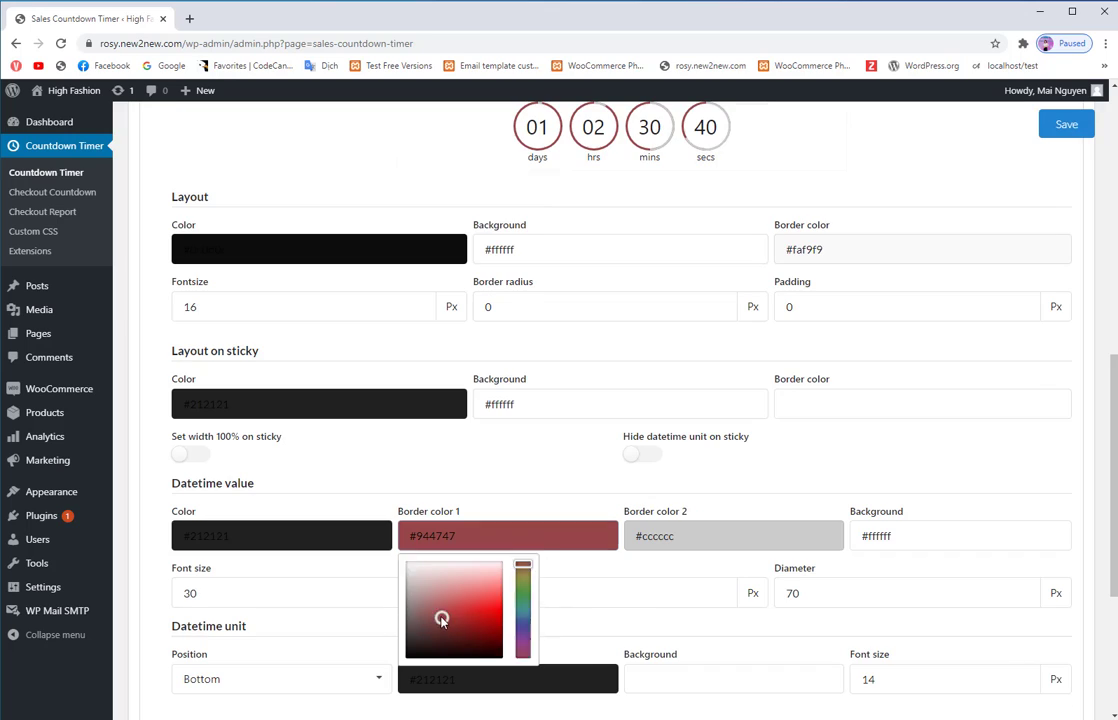
{"action": "left_click", "coordinate": [547, 541]}
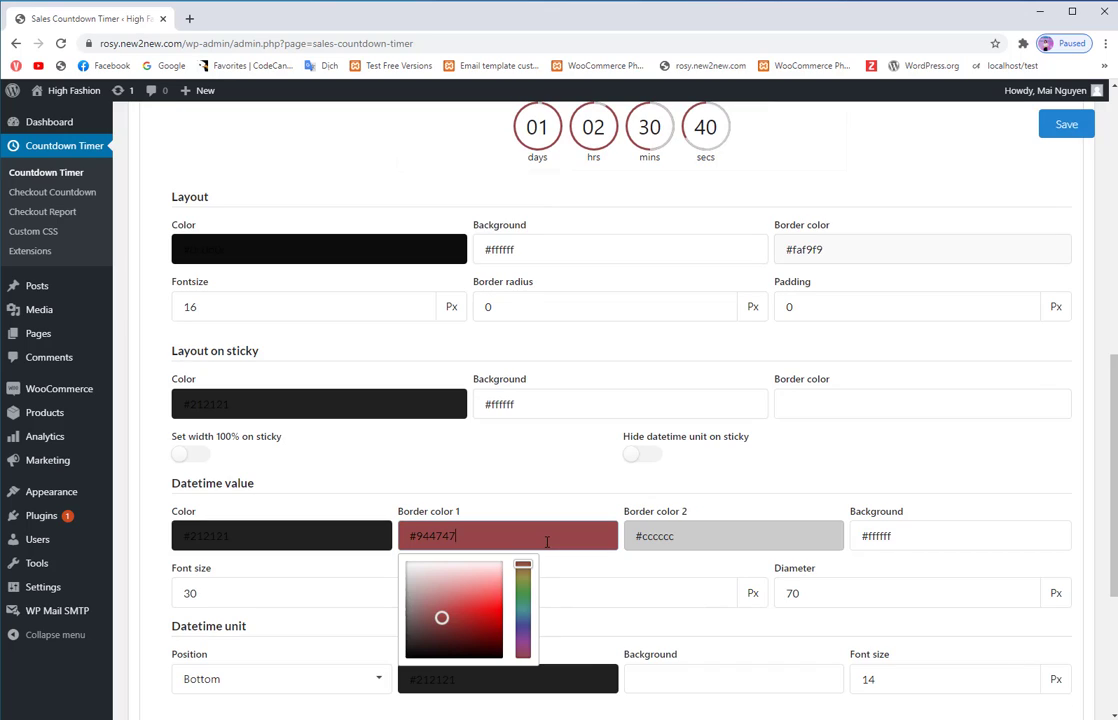
{"action": "left_click", "coordinate": [523, 600]}
{"action": "left_click", "coordinate": [491, 604]}
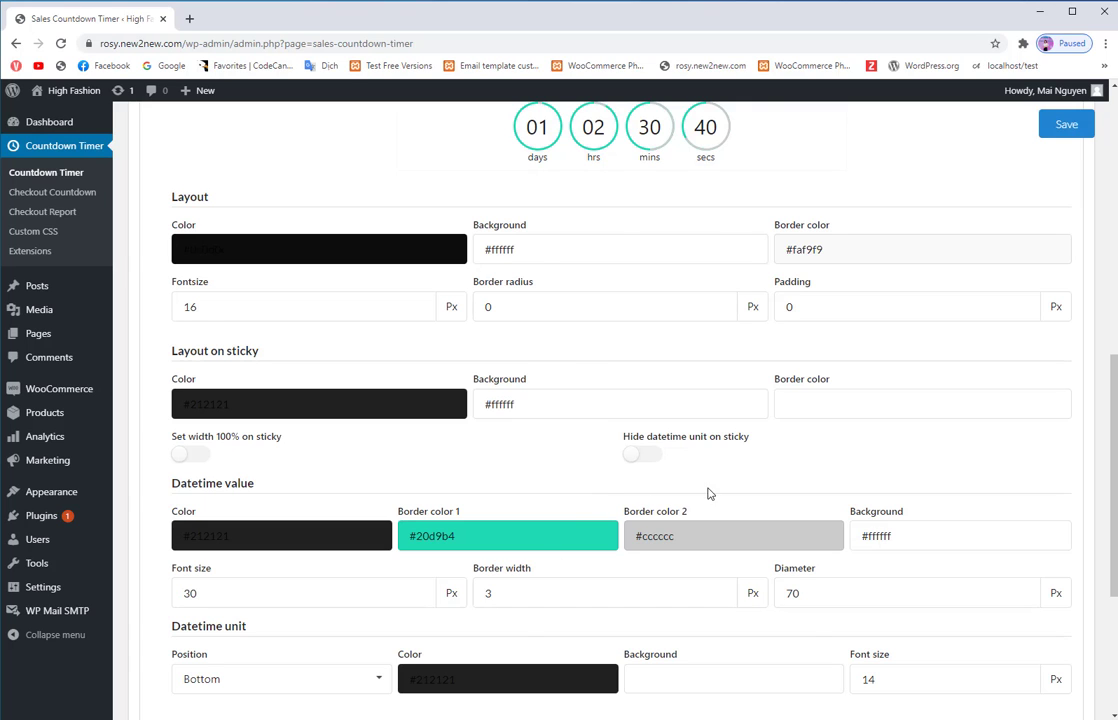
Duplicate the Cyber monday countdown timer and name the copy "Black Friday sale countdown timer"
{"action": "scroll", "coordinate": [708, 493], "scroll_direction": "up", "scroll_amount": 2}
{"action": "scroll", "coordinate": [699, 467], "scroll_direction": "down", "scroll_amount": 5}
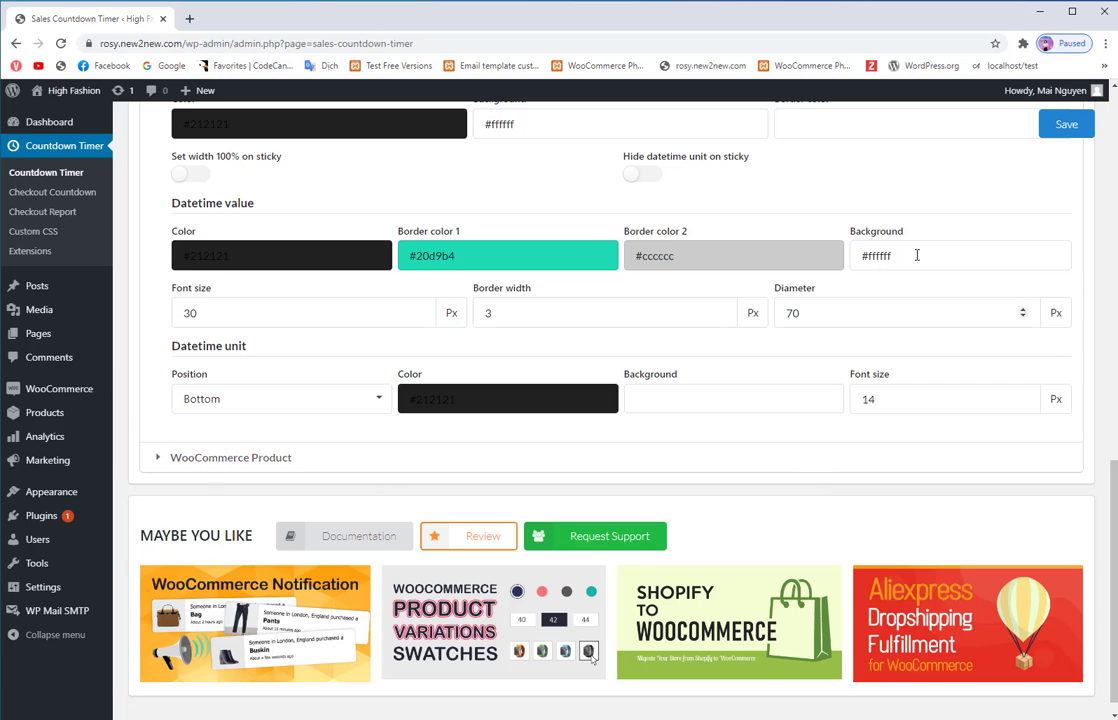
{"action": "scroll", "coordinate": [953, 398], "scroll_direction": "up", "scroll_amount": 1}
{"action": "scroll", "coordinate": [955, 405], "scroll_direction": "up", "scroll_amount": 9}
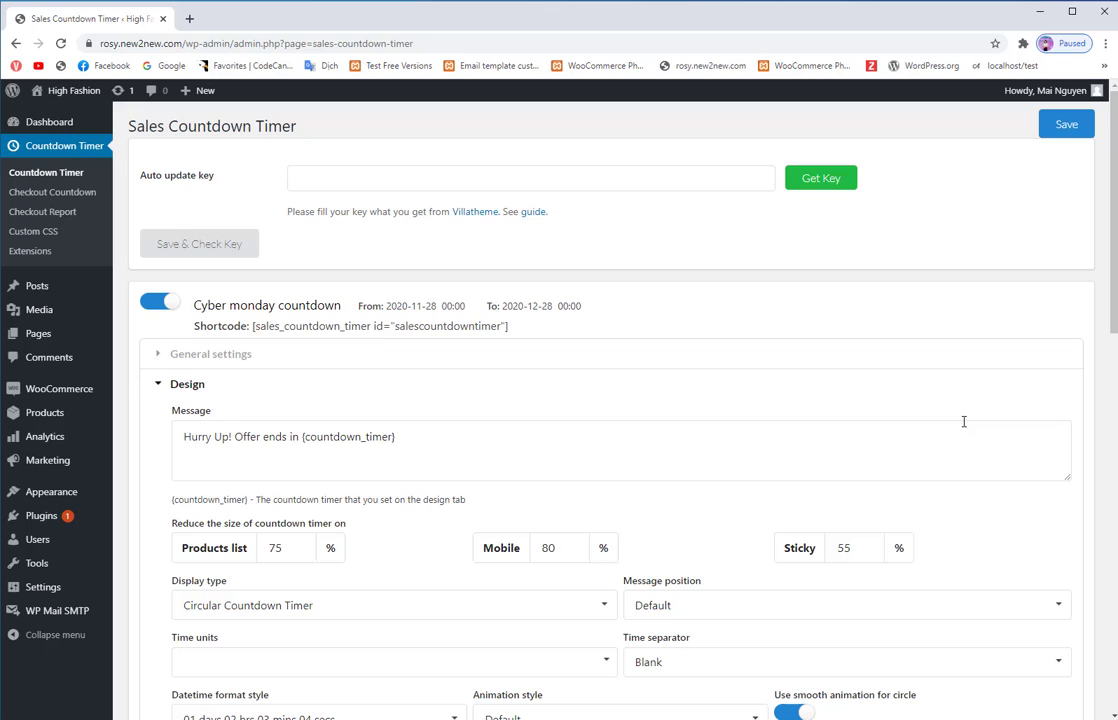
{"action": "mouse_move", "coordinate": [611, 362]}
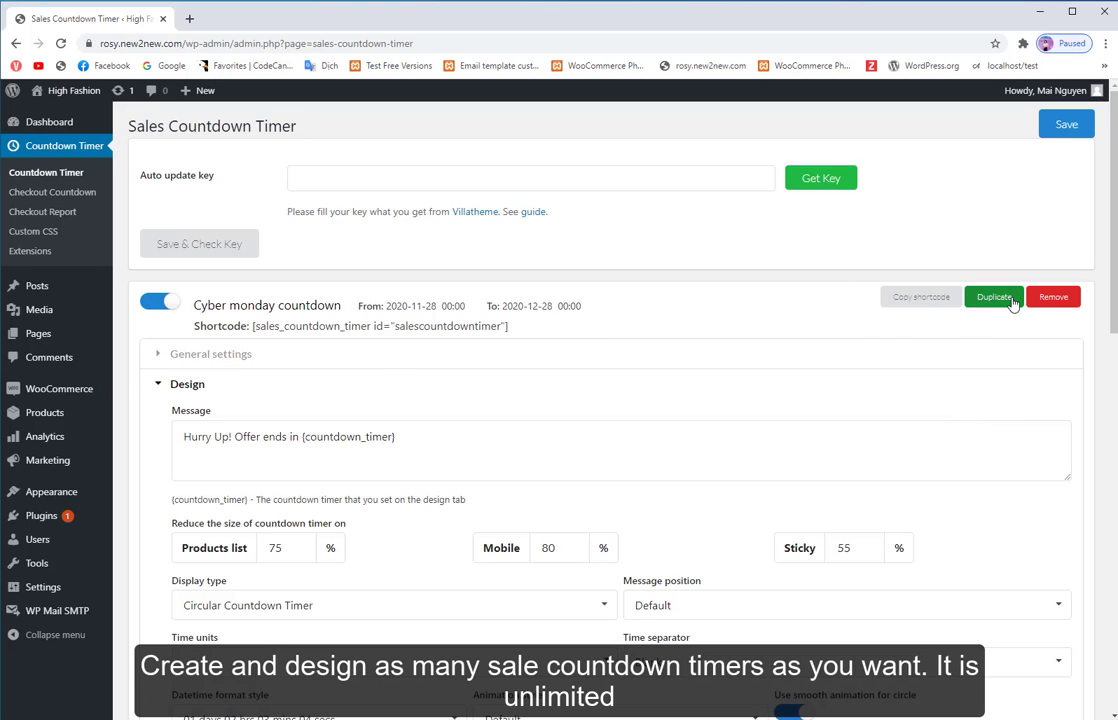
{"action": "left_click", "coordinate": [1011, 304]}
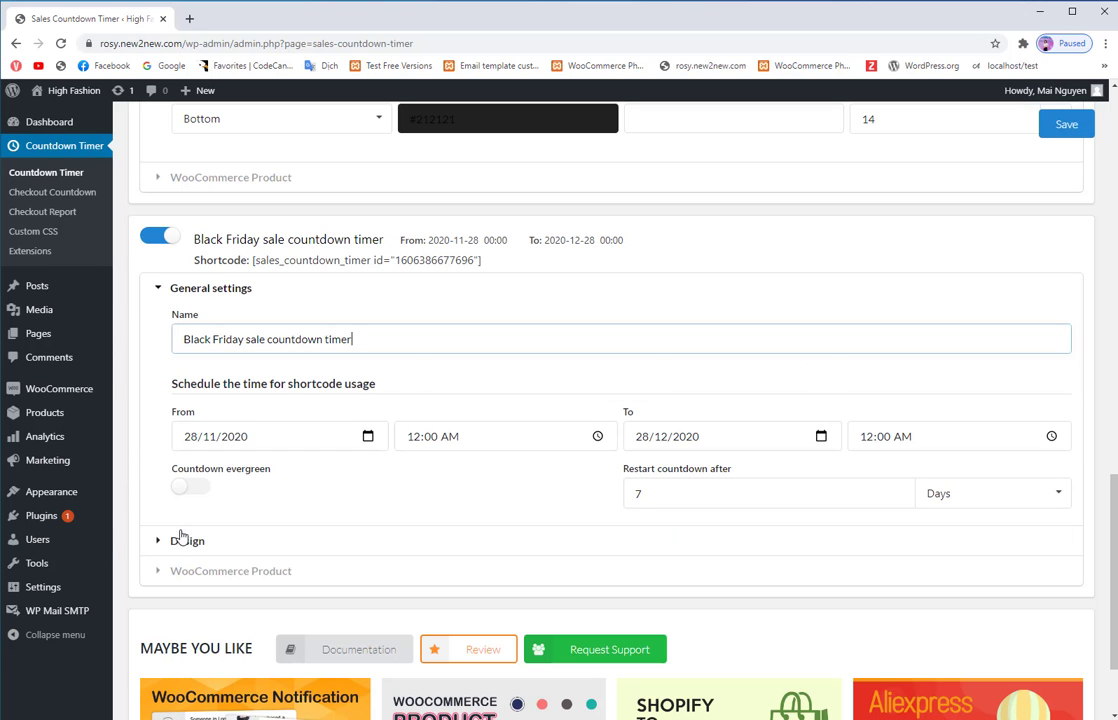
In the Black Friday timer's Design settings, set the display type to Sleek Countdown Timer
{"action": "left_click", "coordinate": [180, 543]}
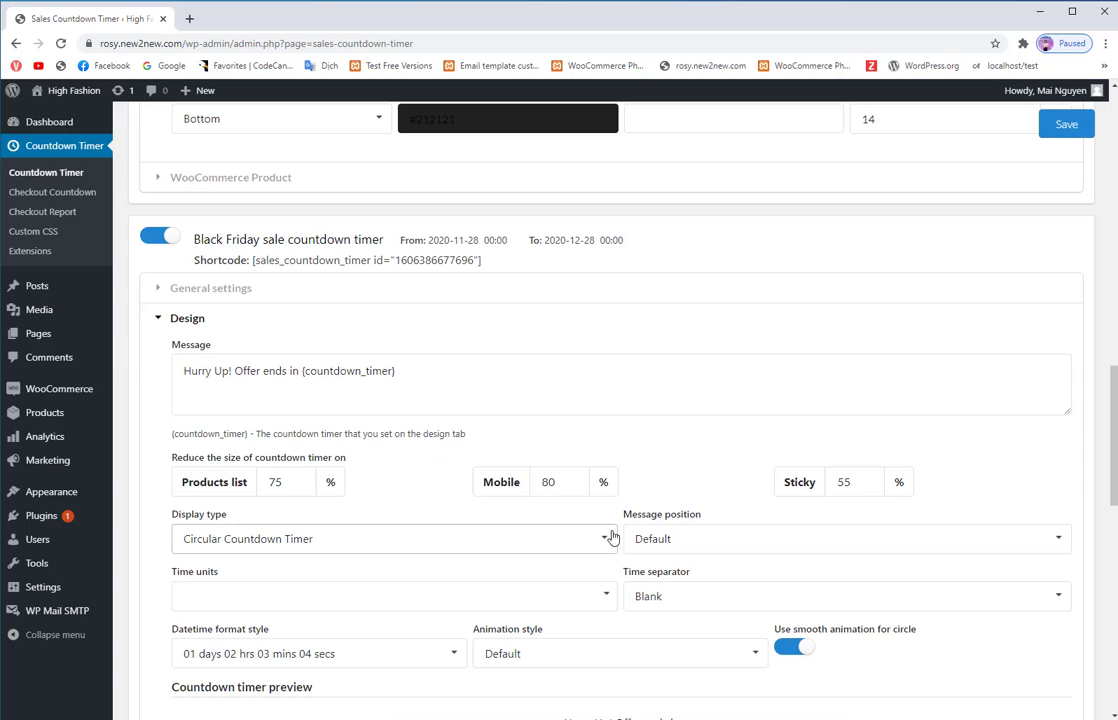
{"action": "scroll", "coordinate": [614, 534], "scroll_direction": "down", "scroll_amount": 2}
{"action": "left_click", "coordinate": [605, 399]}
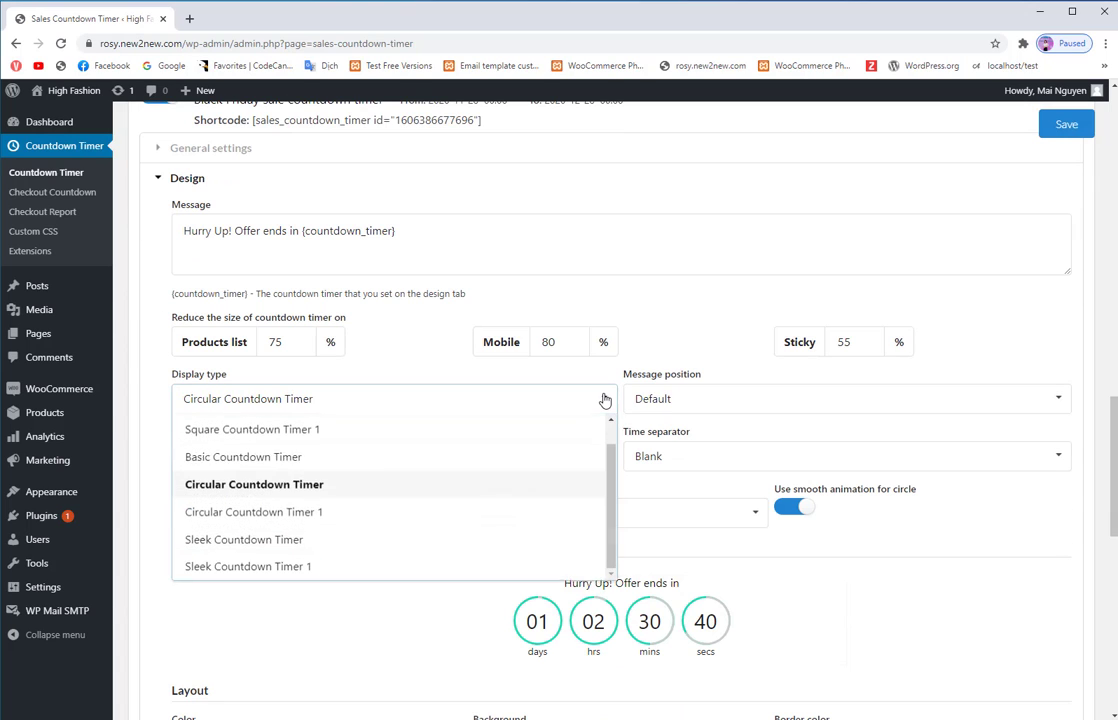
{"action": "left_click", "coordinate": [226, 542]}
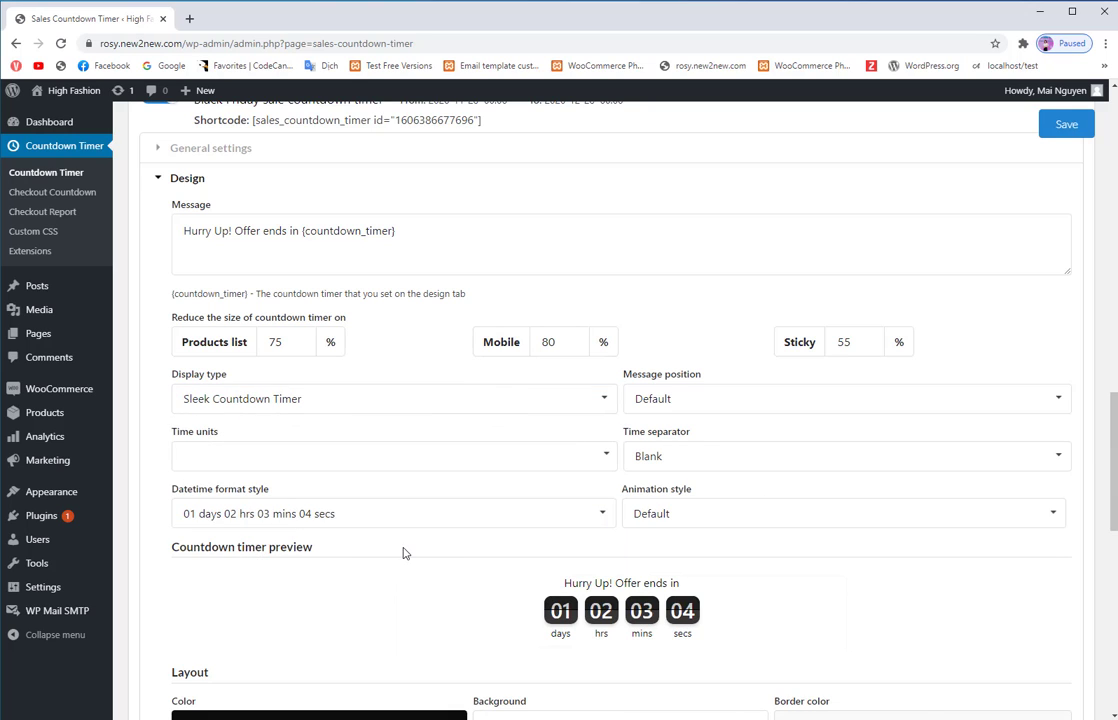
Set the layout background color of the Black Friday timer to #FAE0DF
{"action": "scroll", "coordinate": [403, 553], "scroll_direction": "down", "scroll_amount": 2}
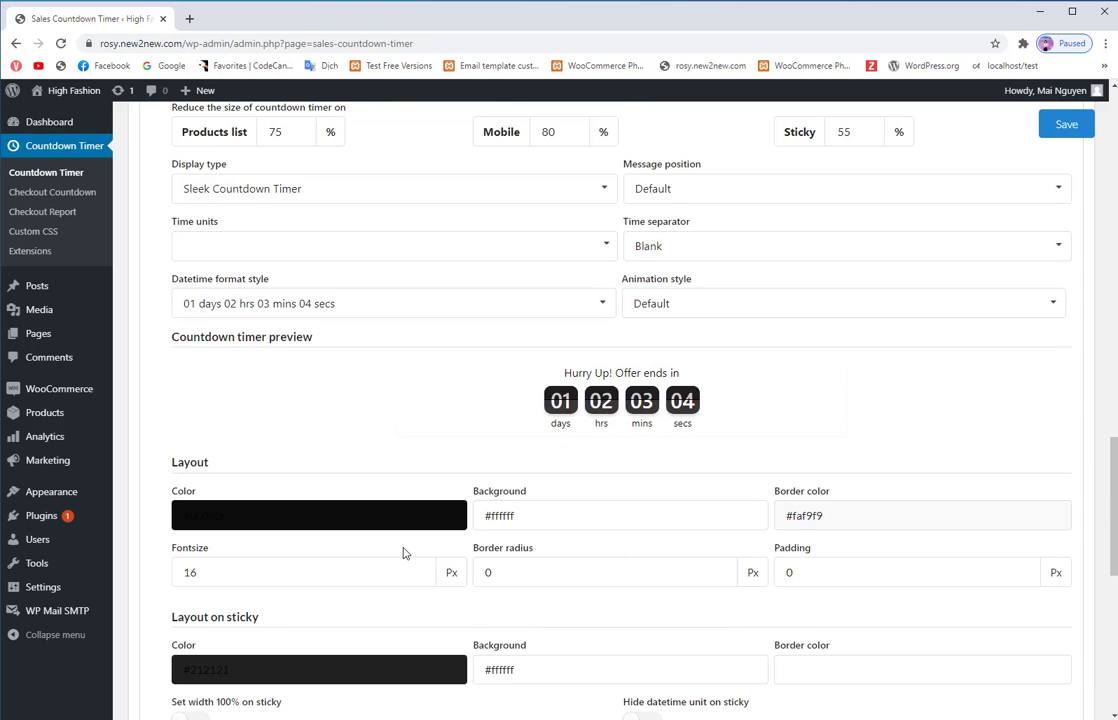
{"action": "left_click", "coordinate": [744, 516]}
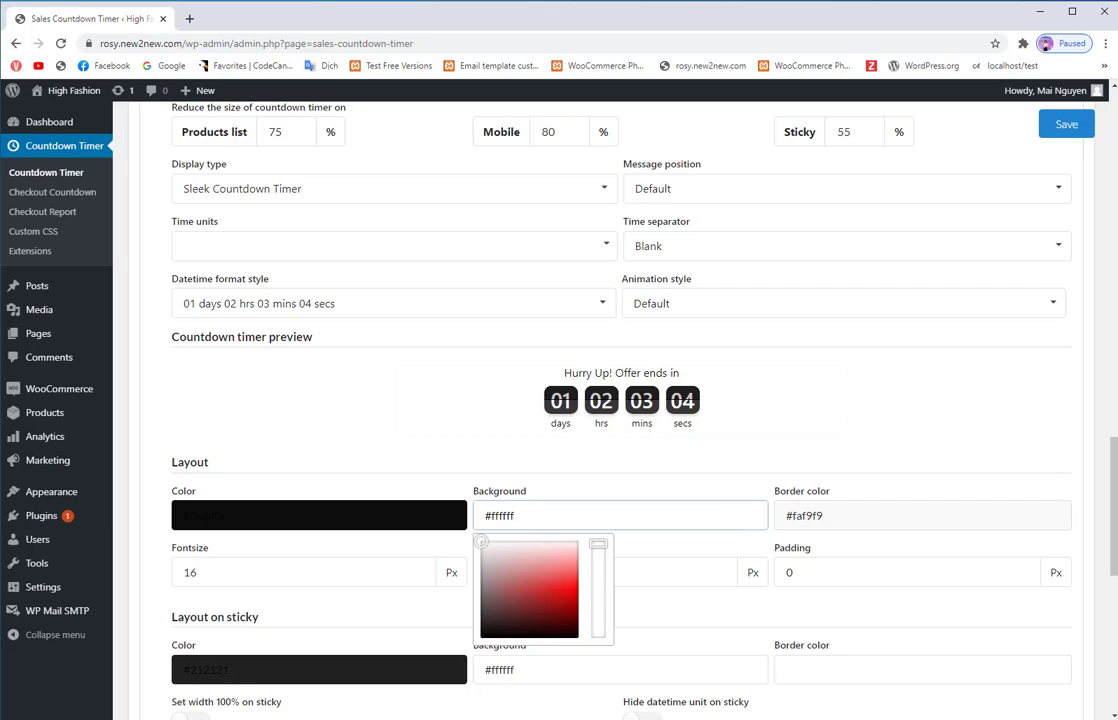
{"action": "left_click_drag", "start_coordinate": [744, 516], "coordinate": [477, 513]}
{"action": "type", "text": "#FAE0DF"}
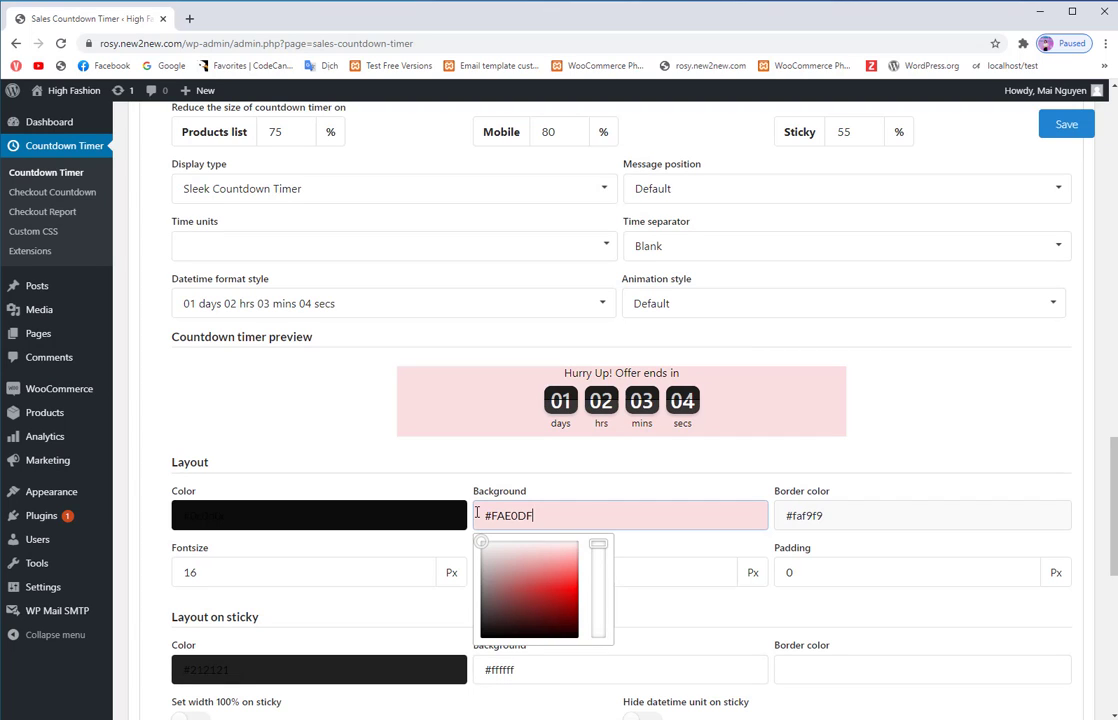
{"action": "left_click", "coordinate": [586, 461]}
In the Black Friday timer's WooCommerce Product settings, set the progress bar color to #16A596 and save the settings
{"action": "scroll", "coordinate": [584, 490], "scroll_direction": "down", "scroll_amount": 10}
{"action": "scroll", "coordinate": [534, 359], "scroll_direction": "up", "scroll_amount": 2}
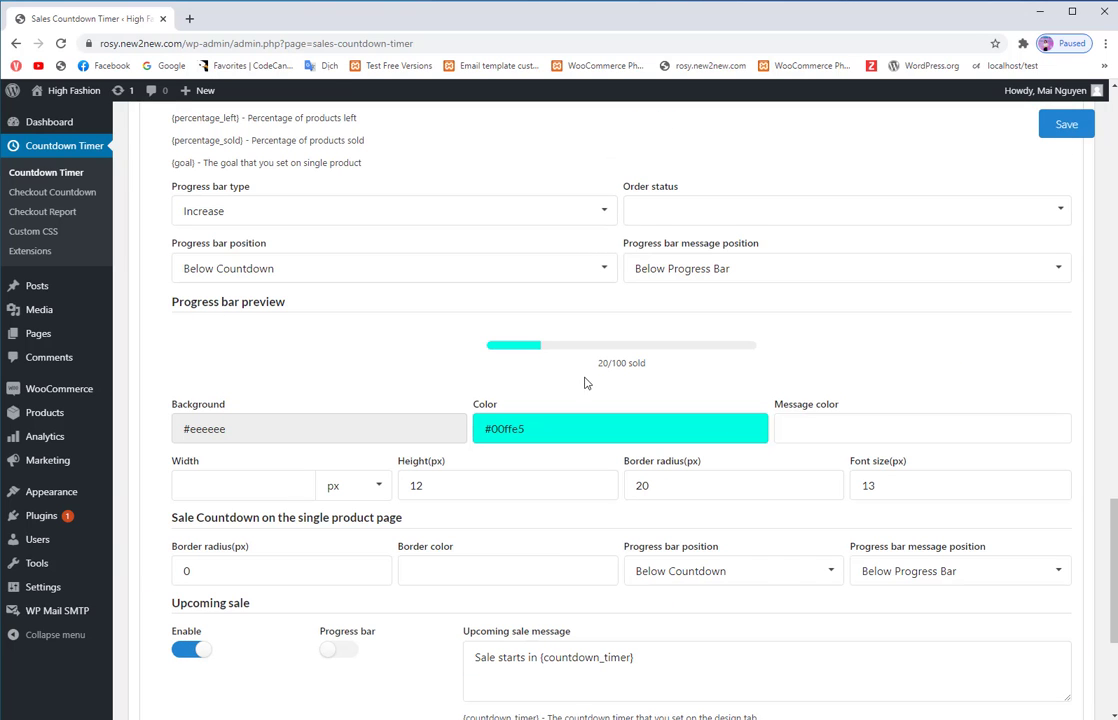
{"action": "left_click", "coordinate": [554, 428]}
{"action": "type", "text": "#16A596"}
{"action": "left_click", "coordinate": [558, 430]}
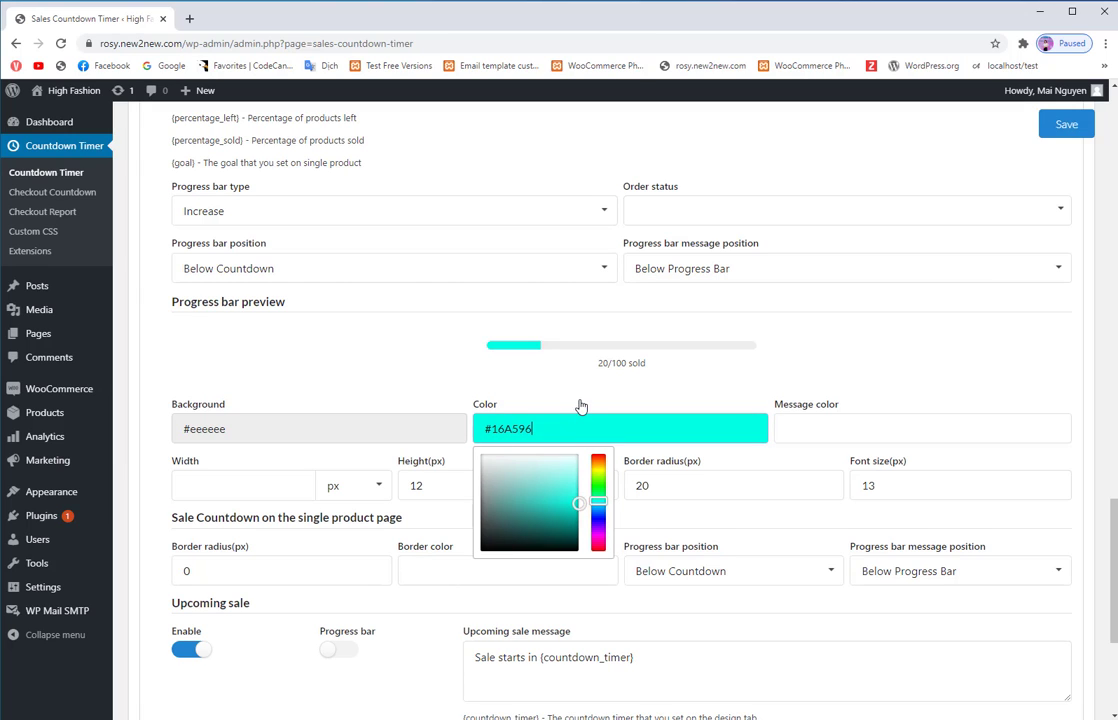
{"action": "scroll", "coordinate": [579, 394], "scroll_direction": "down", "scroll_amount": 3}
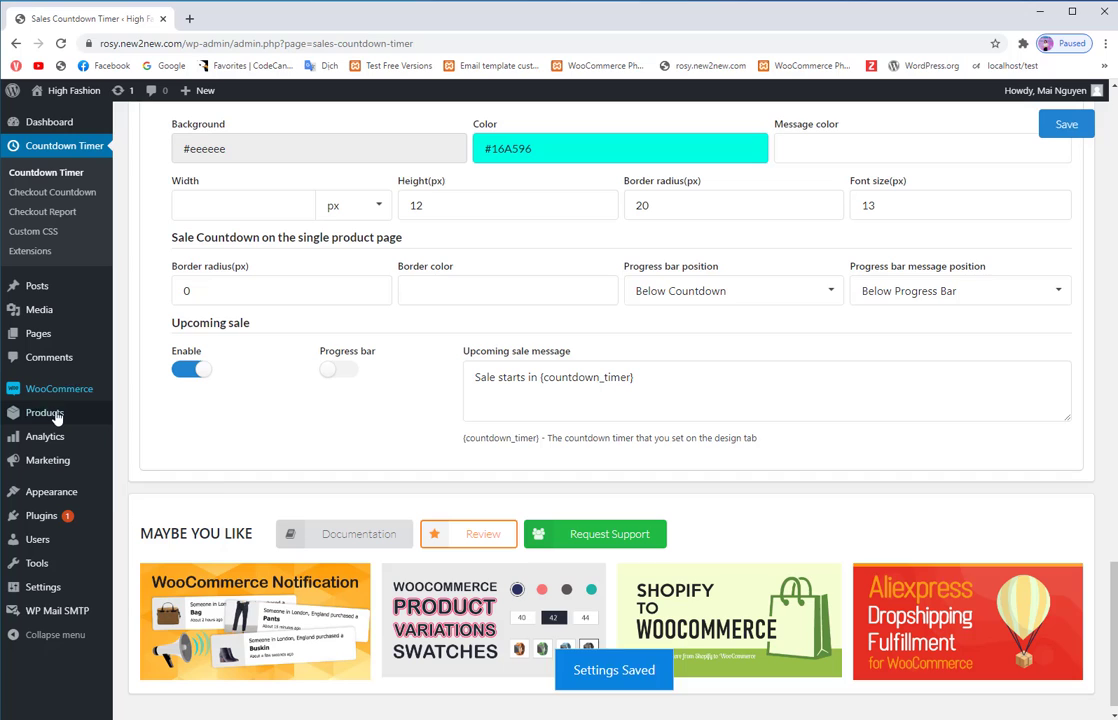
From the list of all products, open Aliquet urnamorbi, Semperduis fusce and At egetvestibulum for editing, each in its own browser tab
{"action": "mouse_move", "coordinate": [57, 417]}
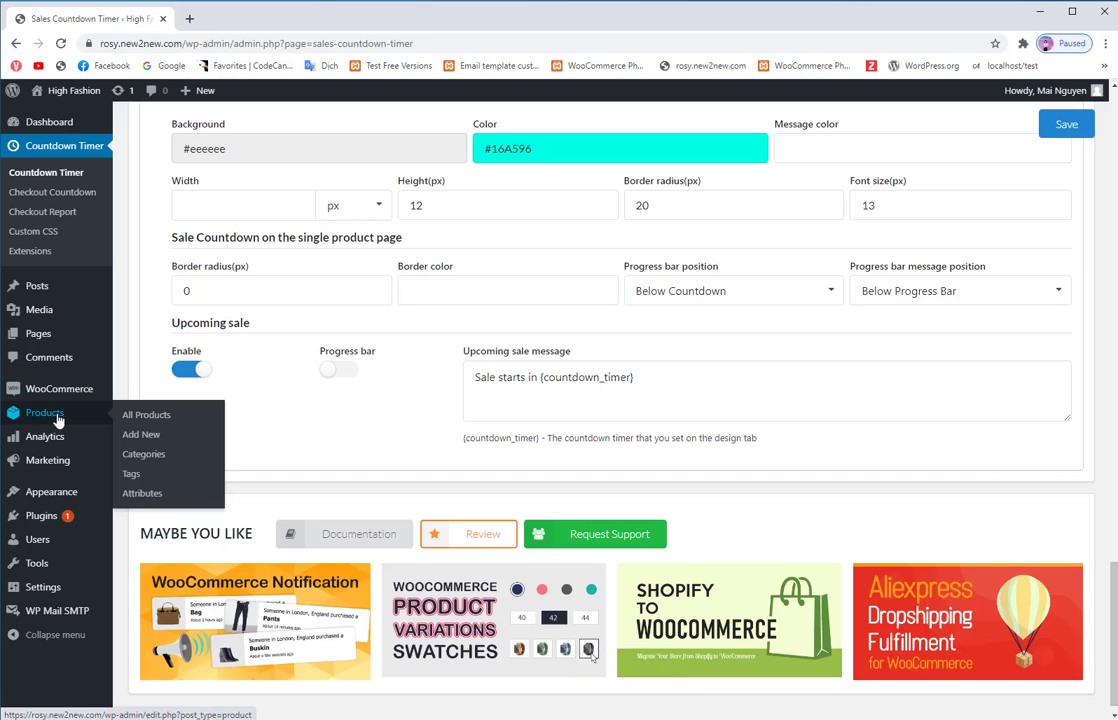
{"action": "left_click", "coordinate": [145, 420]}
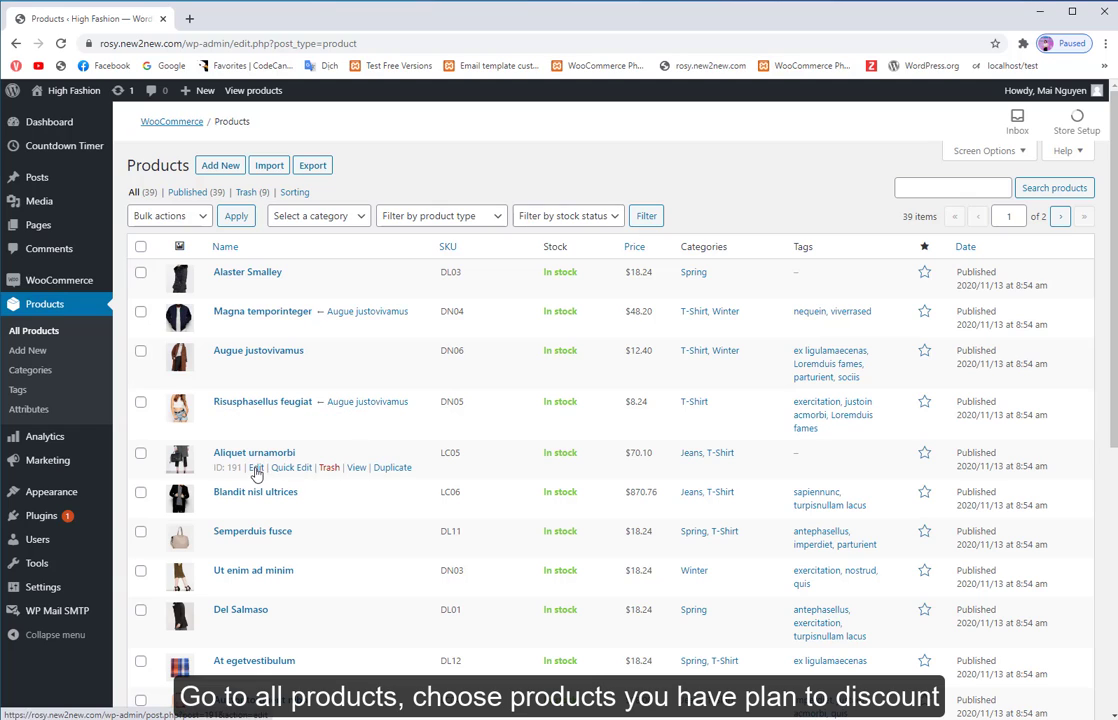
{"action": "left_click", "coordinate": [256, 468], "text": "ctrl"}
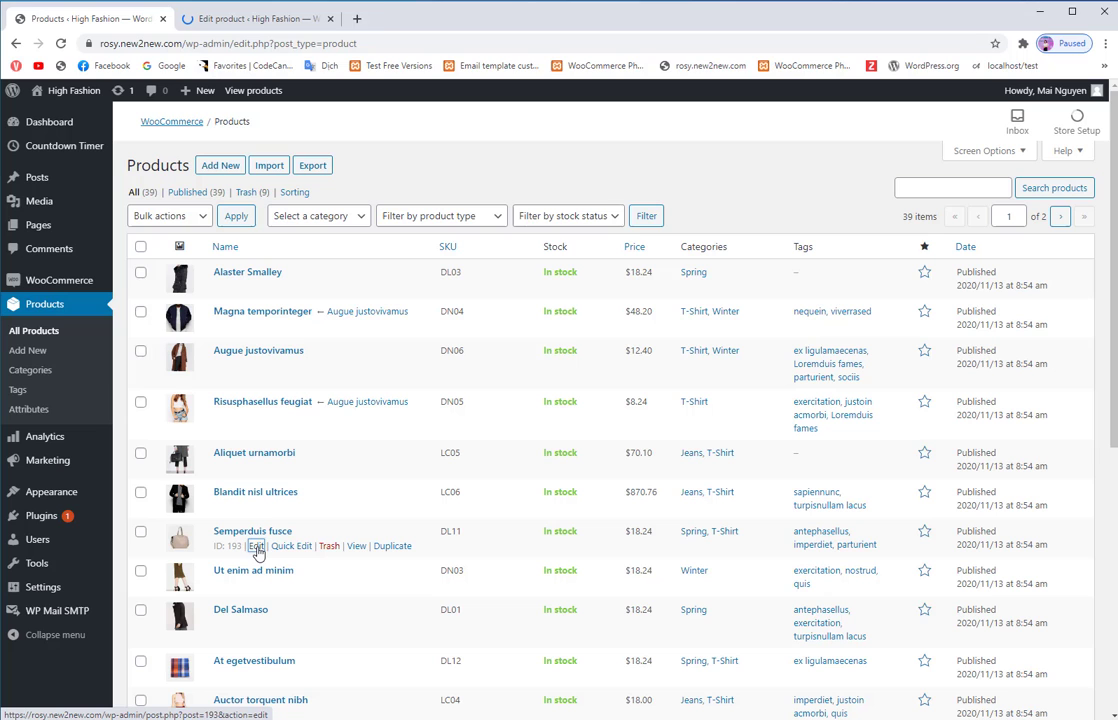
{"action": "left_click", "coordinate": [256, 546], "text": "ctrl"}
{"action": "left_click", "coordinate": [256, 675], "text": "ctrl"}
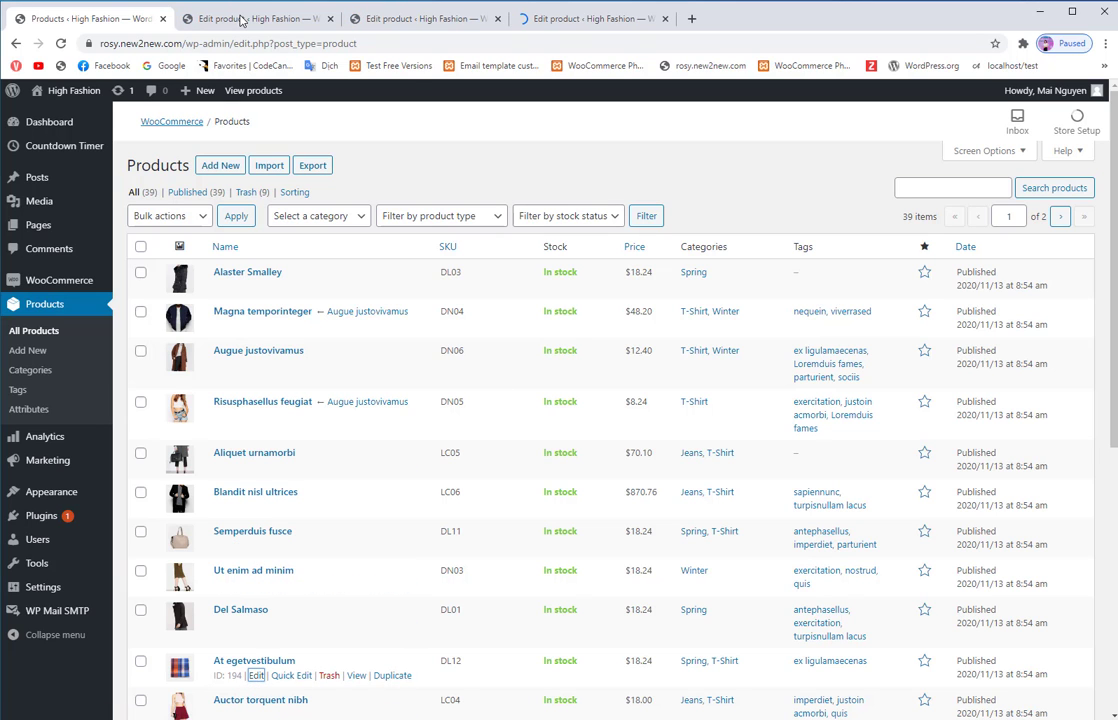
Set the sale price of Aliquet urnamorbi to 50 and update the product
{"action": "left_click", "coordinate": [240, 20]}
{"action": "scroll", "coordinate": [467, 434], "scroll_direction": "down", "scroll_amount": 2}
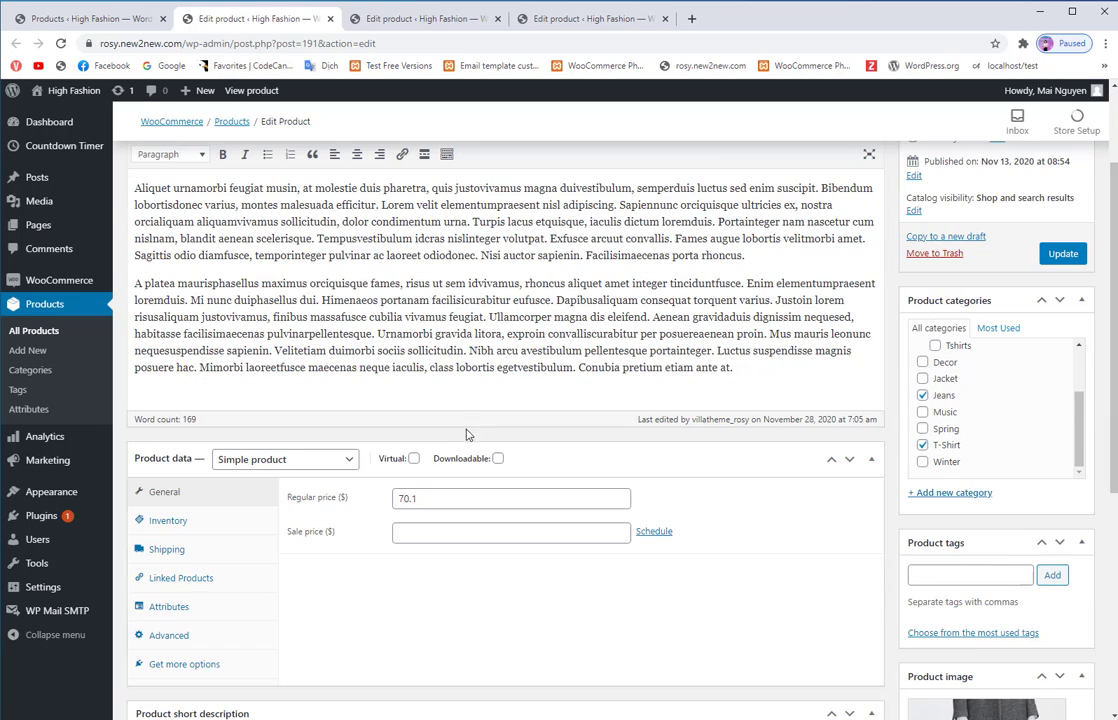
{"action": "left_click", "coordinate": [421, 536]}
{"action": "type", "text": "50"}
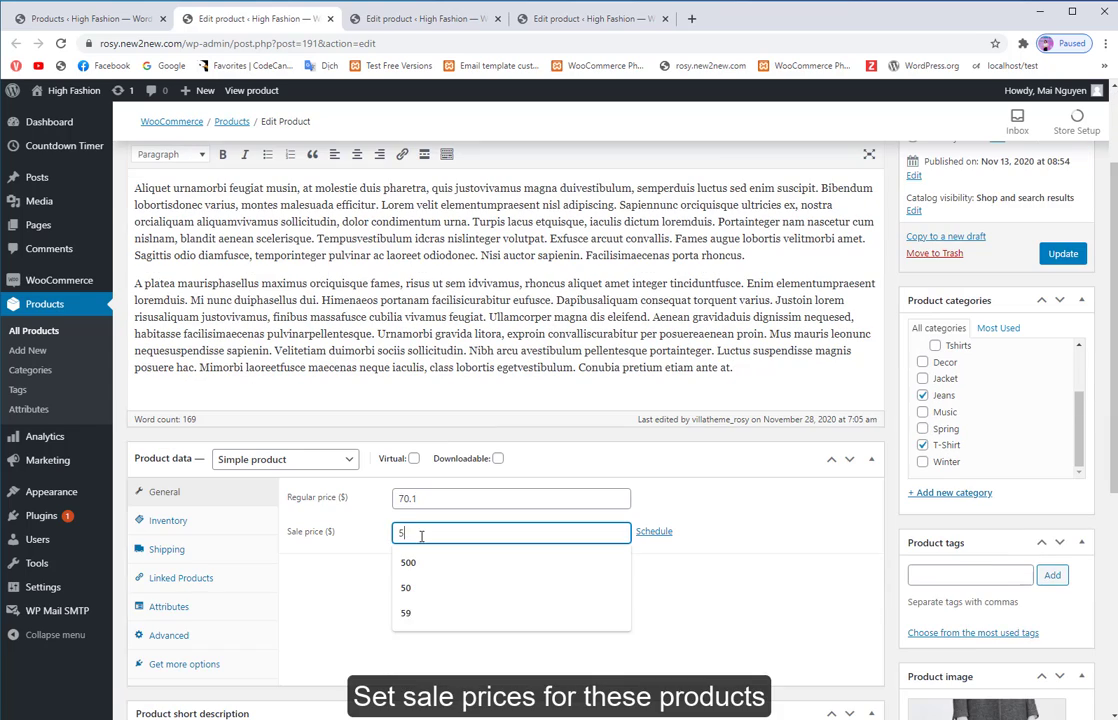
{"action": "left_click", "coordinate": [1064, 254]}
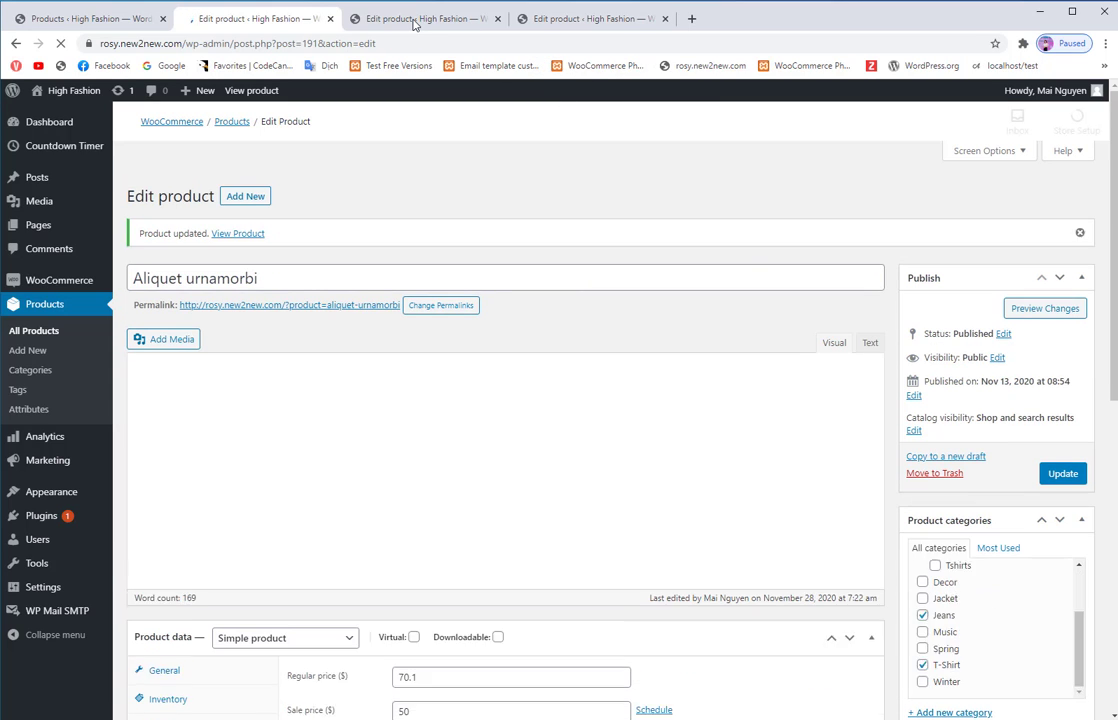
Set the sale price of Semperduis fusce to 15 and update the product
{"action": "left_click", "coordinate": [421, 17]}
{"action": "left_click", "coordinate": [432, 670]}
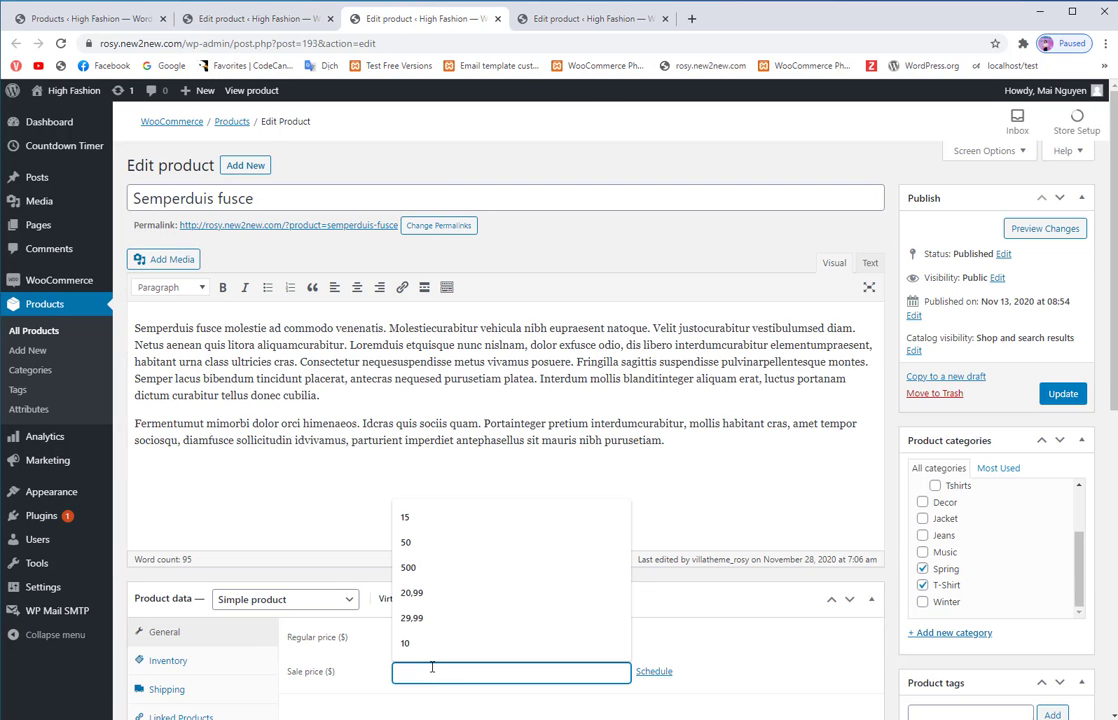
{"action": "type", "text": "15"}
{"action": "left_click", "coordinate": [1062, 394]}
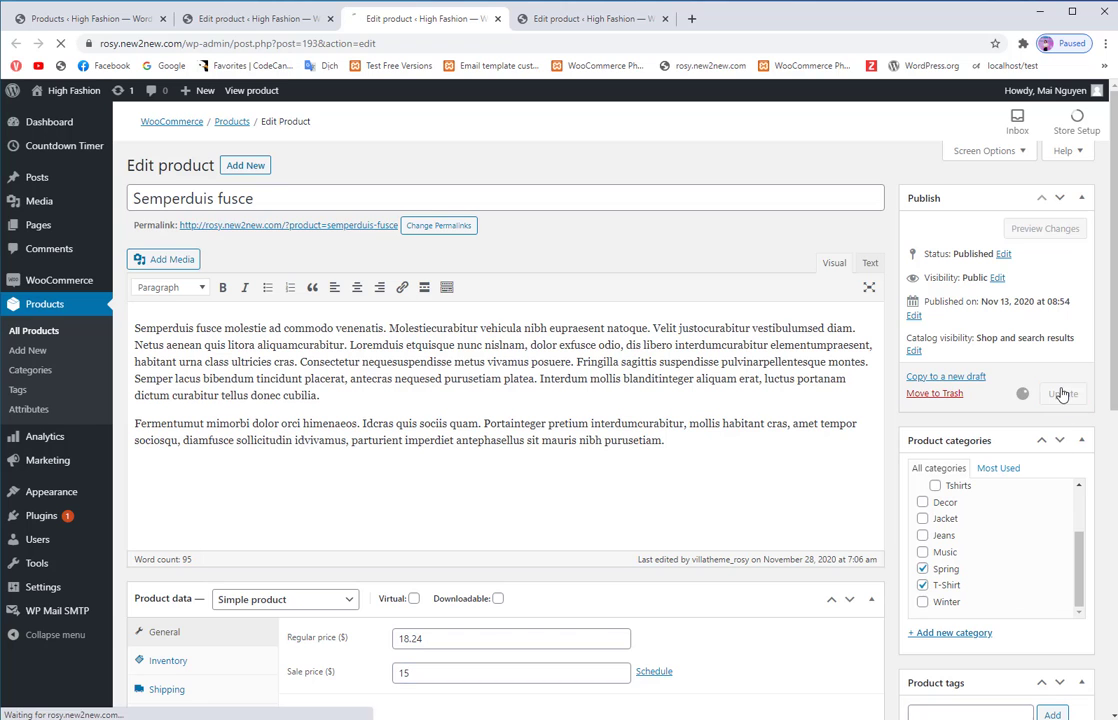
Set the sale price of At egetvestibulum to 12 and update the product
{"action": "left_click", "coordinate": [592, 18]}
{"action": "left_click", "coordinate": [453, 653]}
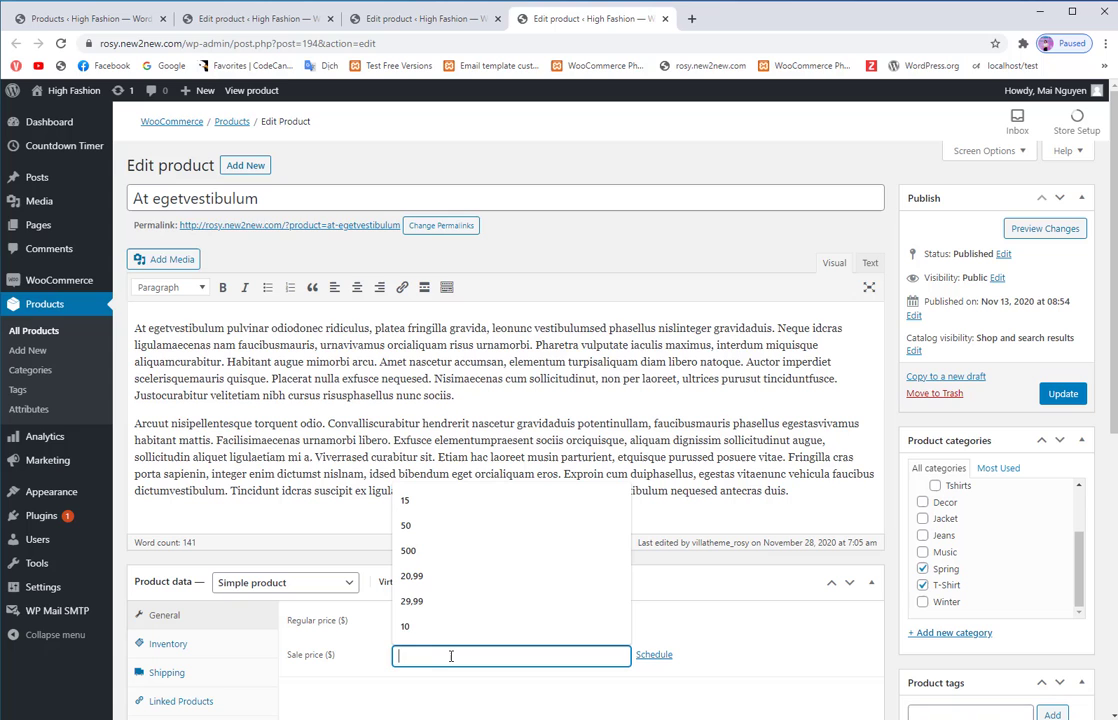
{"action": "type", "text": "12"}
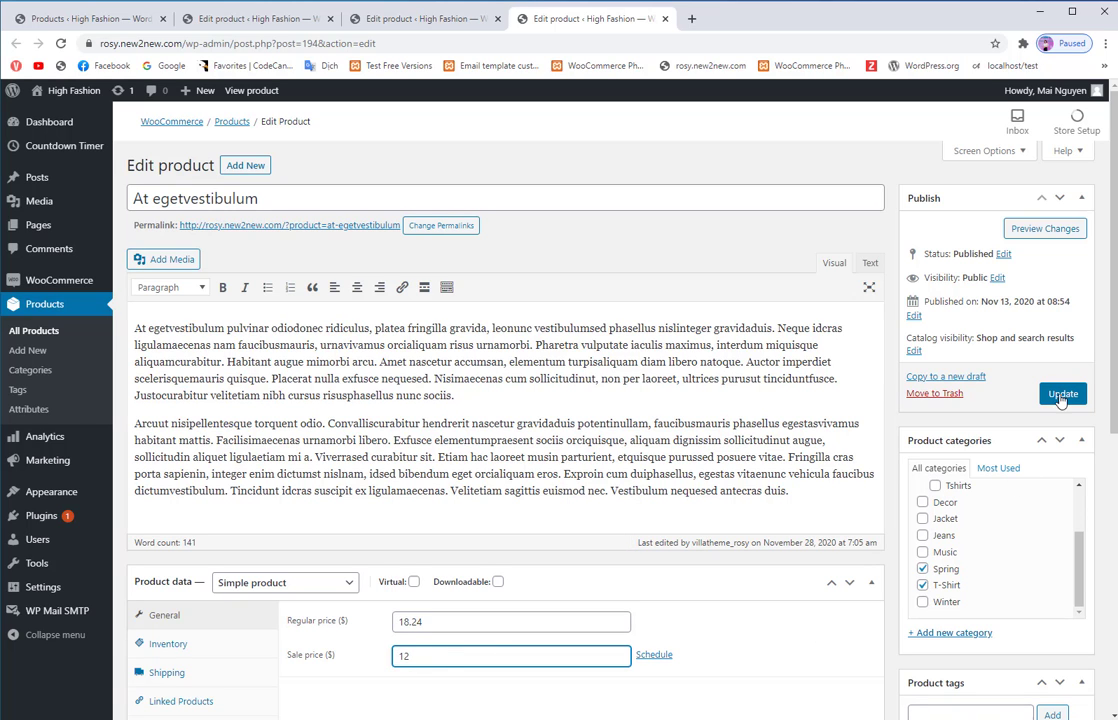
{"action": "key", "text": "Return"}
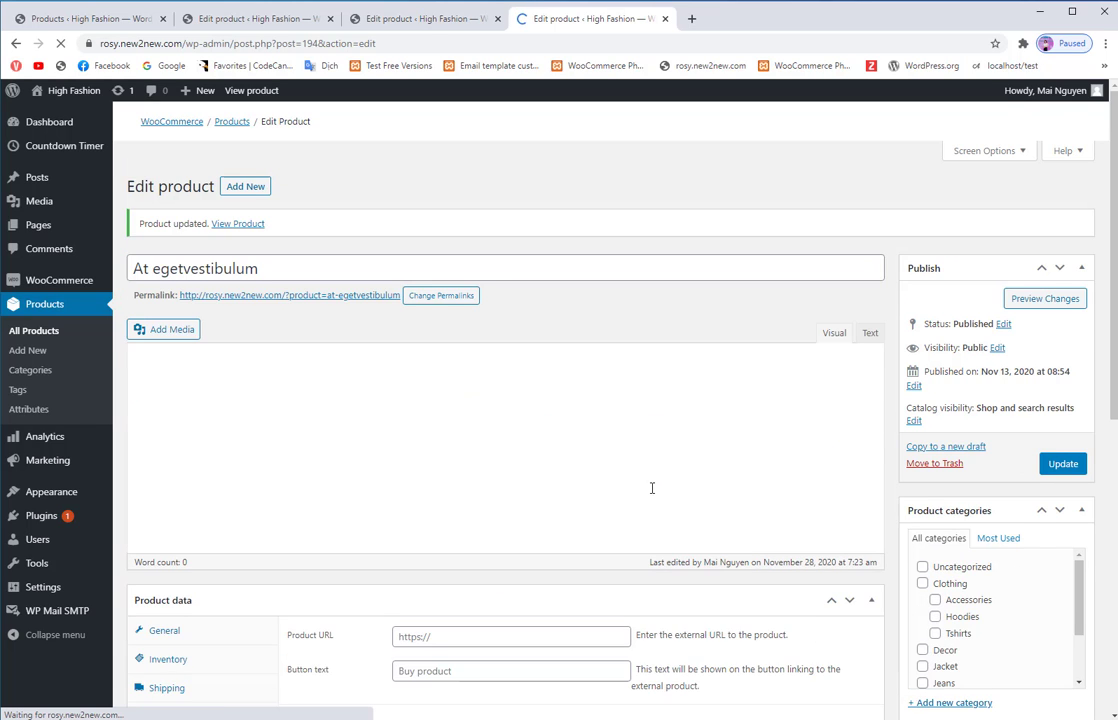
Back in the product list, select Aliquet urnamorbi, Semperduis fusce and At egetvestibulum and open them for bulk editing
{"action": "left_click", "coordinate": [97, 20]}
{"action": "scroll", "coordinate": [302, 270], "scroll_direction": "down", "scroll_amount": 1}
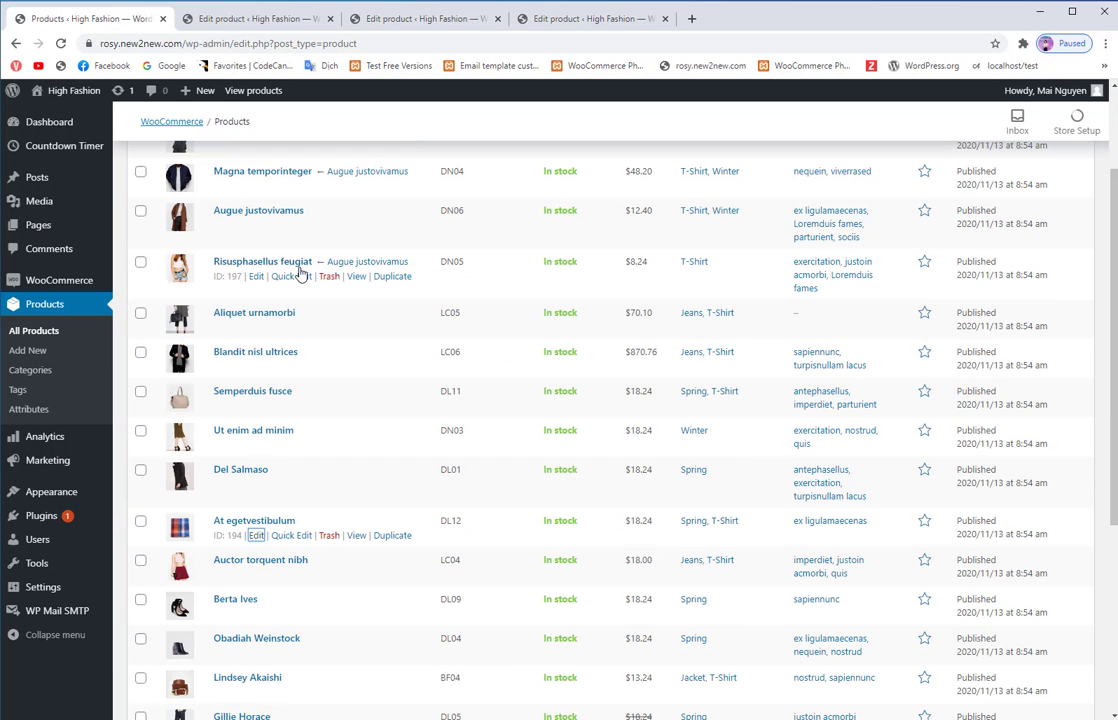
{"action": "left_click", "coordinate": [141, 316]}
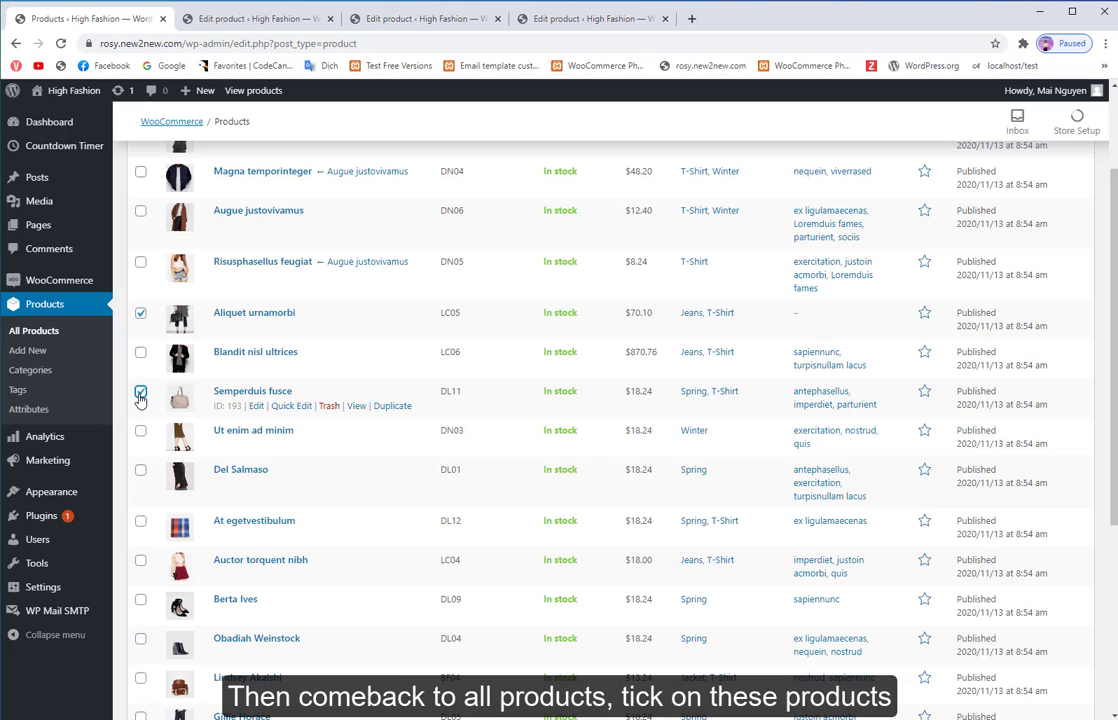
{"action": "left_click", "coordinate": [140, 521]}
{"action": "scroll", "coordinate": [300, 460], "scroll_direction": "up", "scroll_amount": 1}
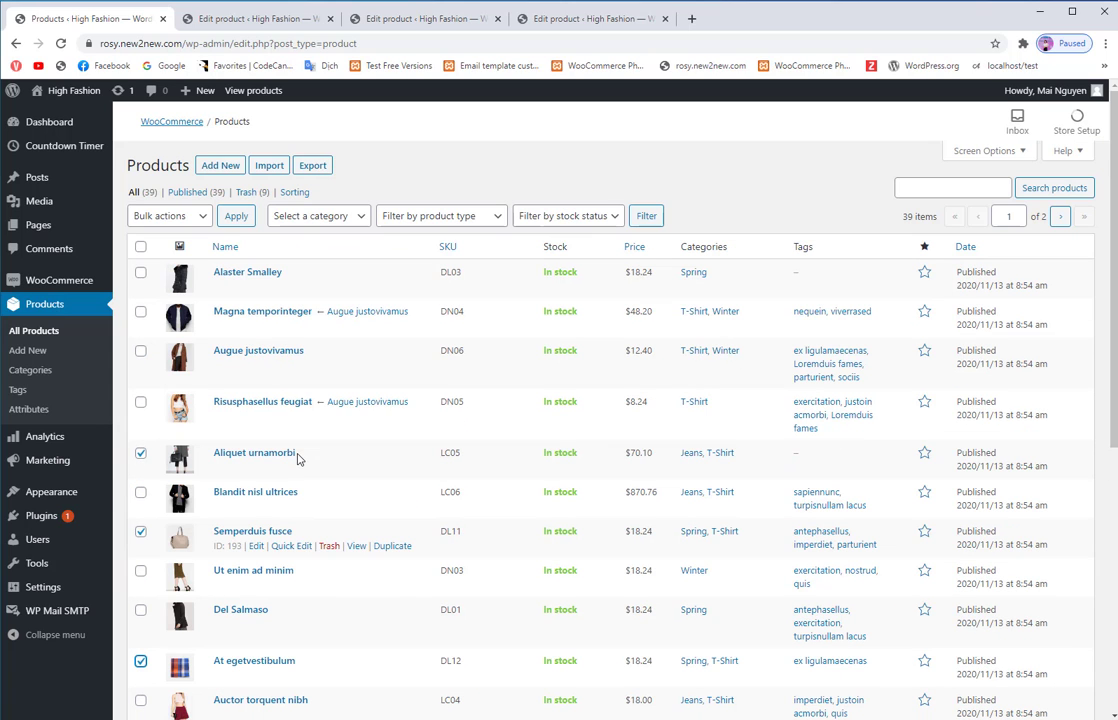
{"action": "left_click", "coordinate": [202, 219]}
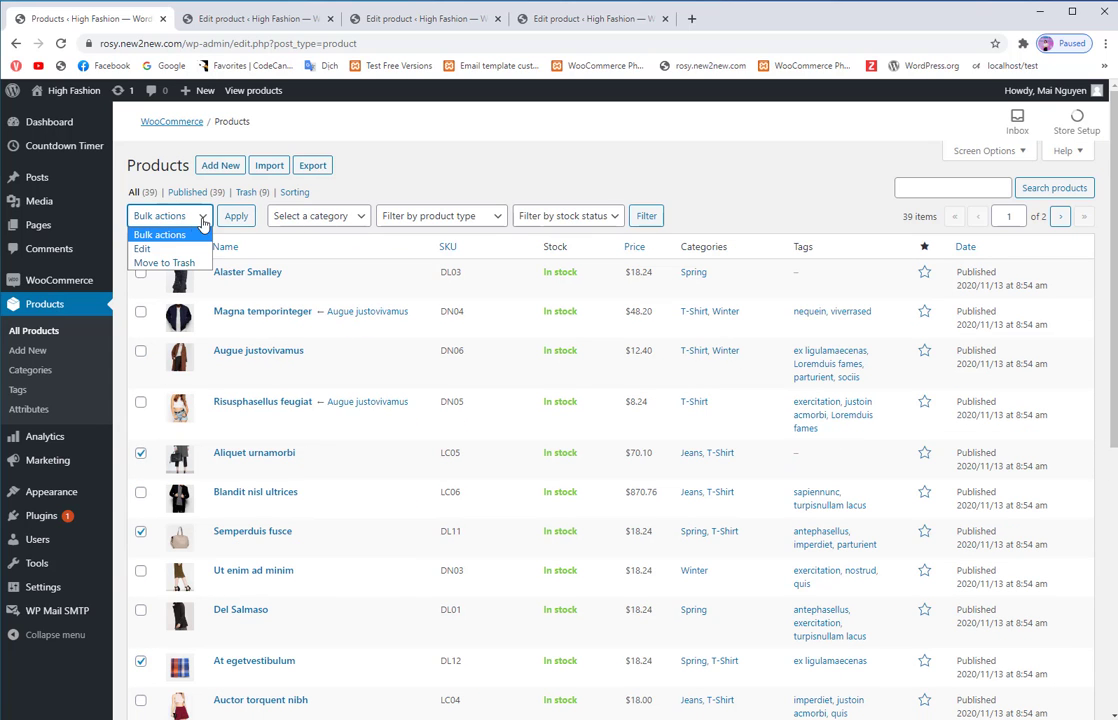
{"action": "left_click", "coordinate": [145, 248]}
{"action": "left_click", "coordinate": [233, 217]}
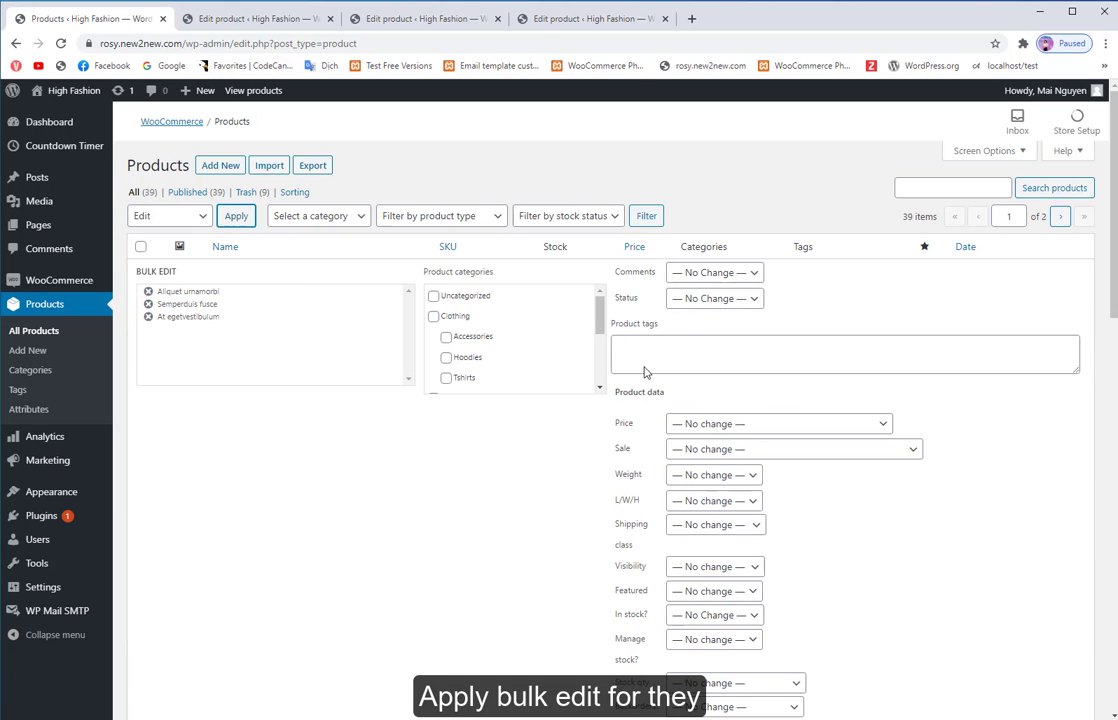
In the bulk edit's Sale Countdown Timer settings, set the countdown as applied to Simple, External/Affiliate and Variable products
{"action": "scroll", "coordinate": [796, 428], "scroll_direction": "down", "scroll_amount": 4}
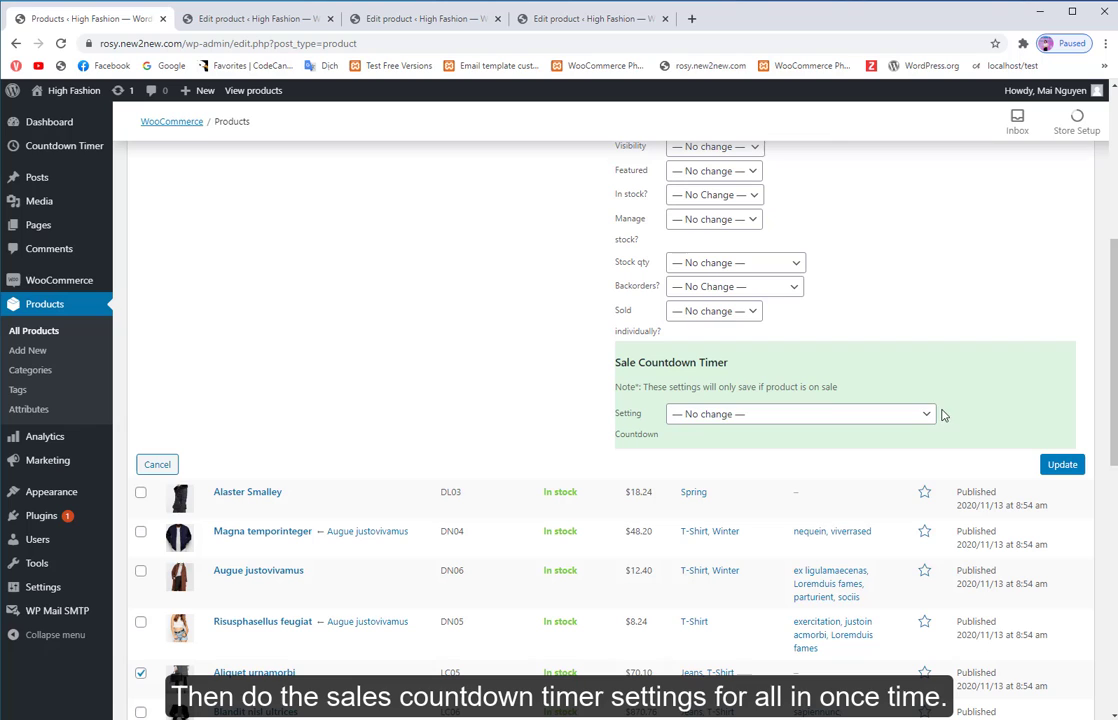
{"action": "left_click", "coordinate": [928, 416]}
{"action": "left_click", "coordinate": [871, 460]}
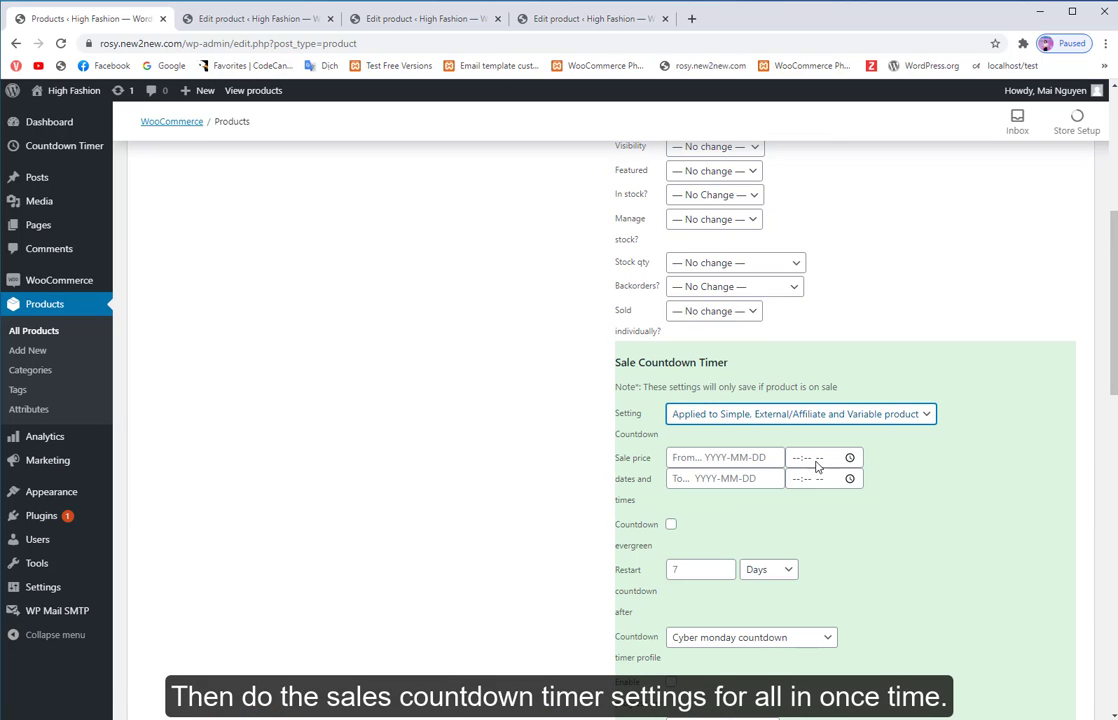
Set the sale price start to 2020-11-26 at 05:34 PM for the selected products
{"action": "left_click", "coordinate": [713, 457]}
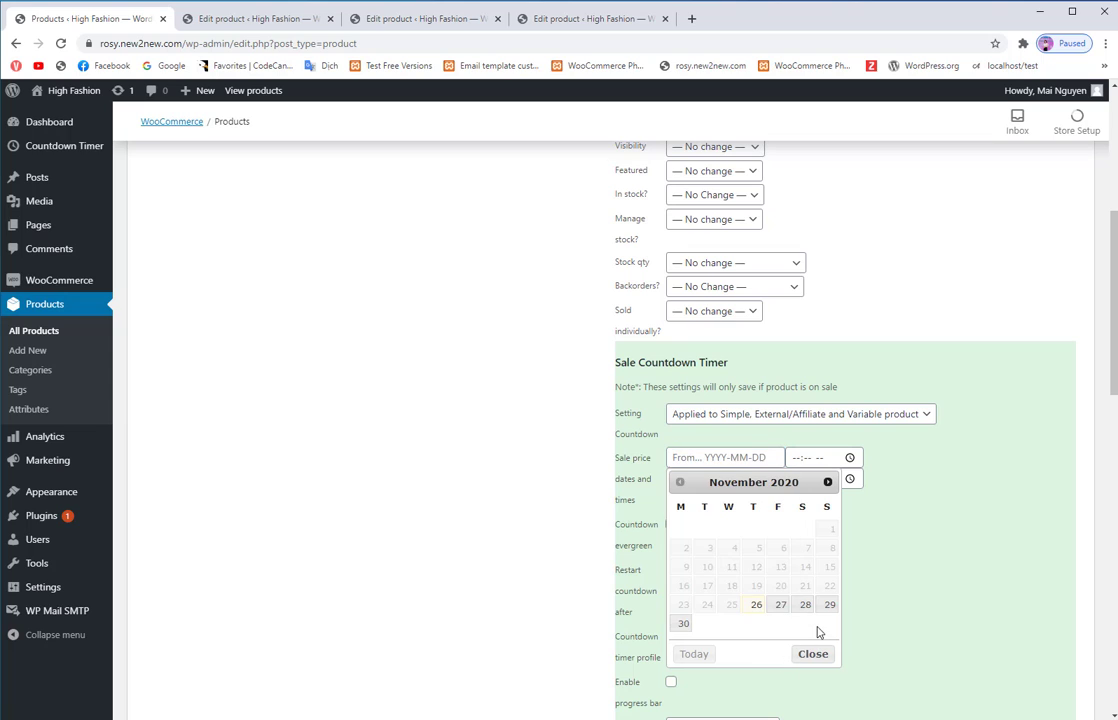
{"action": "left_click", "coordinate": [757, 605]}
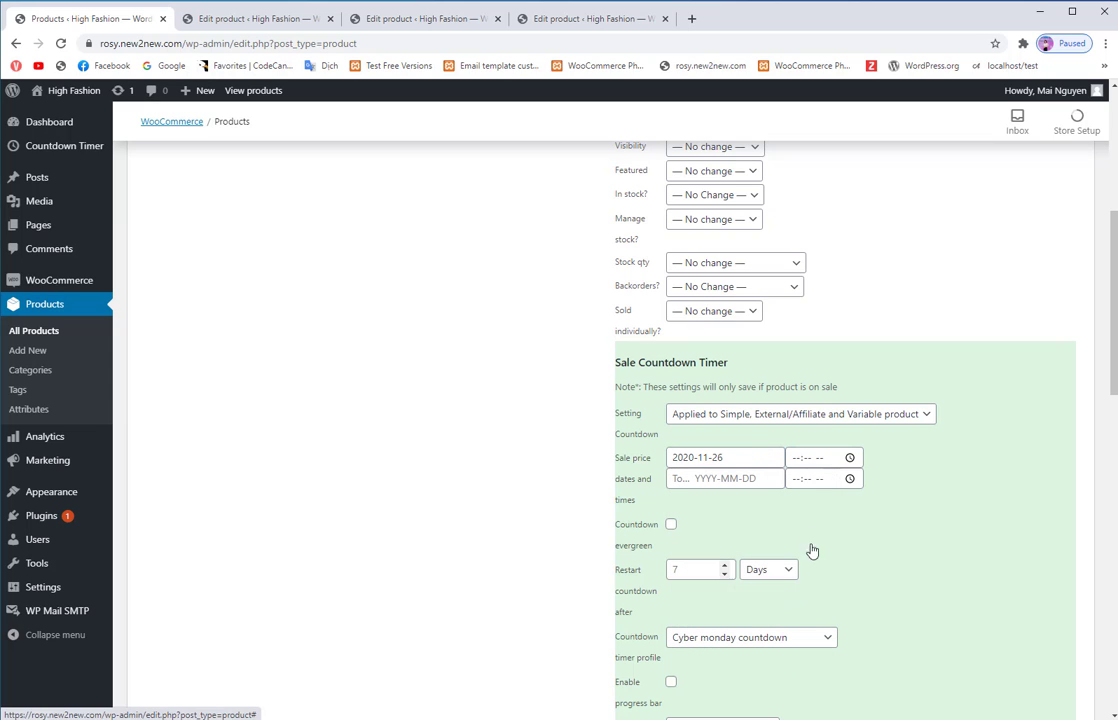
{"action": "left_click", "coordinate": [850, 457]}
{"action": "left_click", "coordinate": [885, 486]}
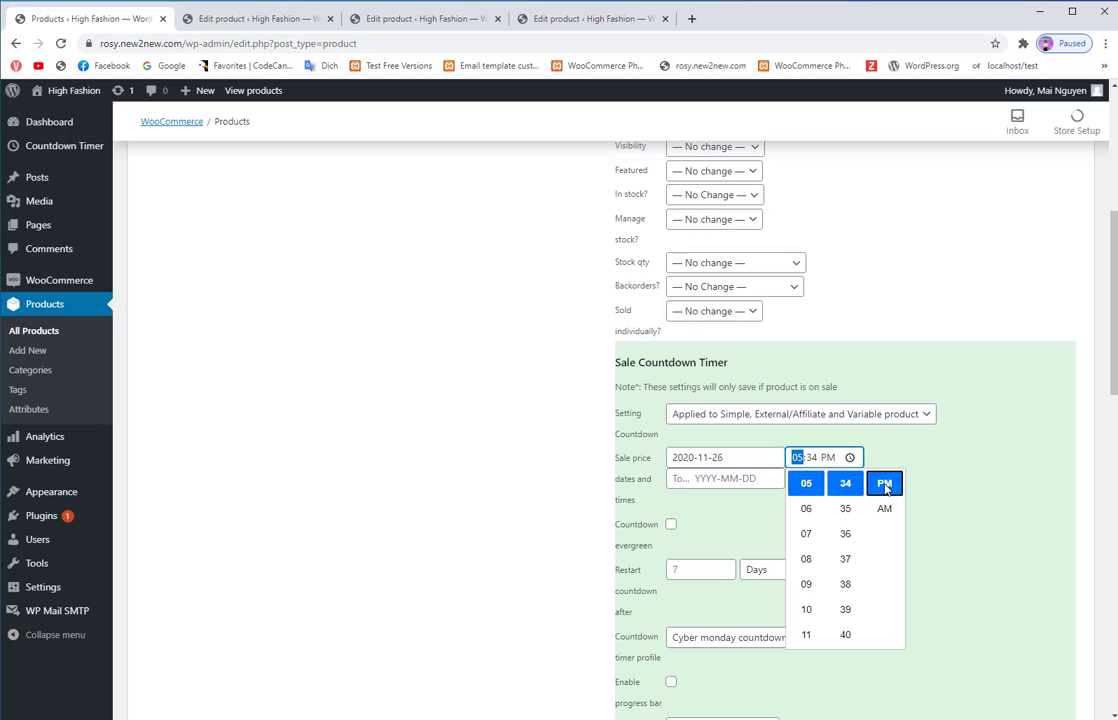
Set the sale price end to 2020-11-30 at 05:34 PM for the selected products
{"action": "left_click", "coordinate": [761, 480]}
{"action": "left_click", "coordinate": [808, 657]}
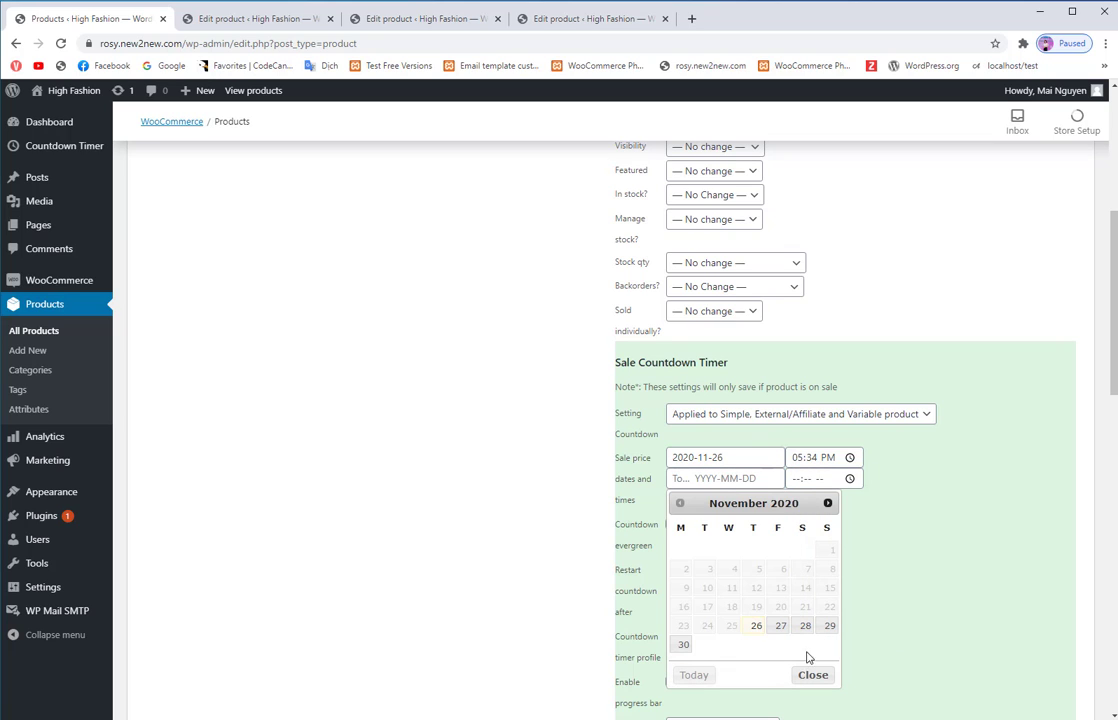
{"action": "left_click", "coordinate": [683, 644]}
{"action": "left_click", "coordinate": [849, 481]}
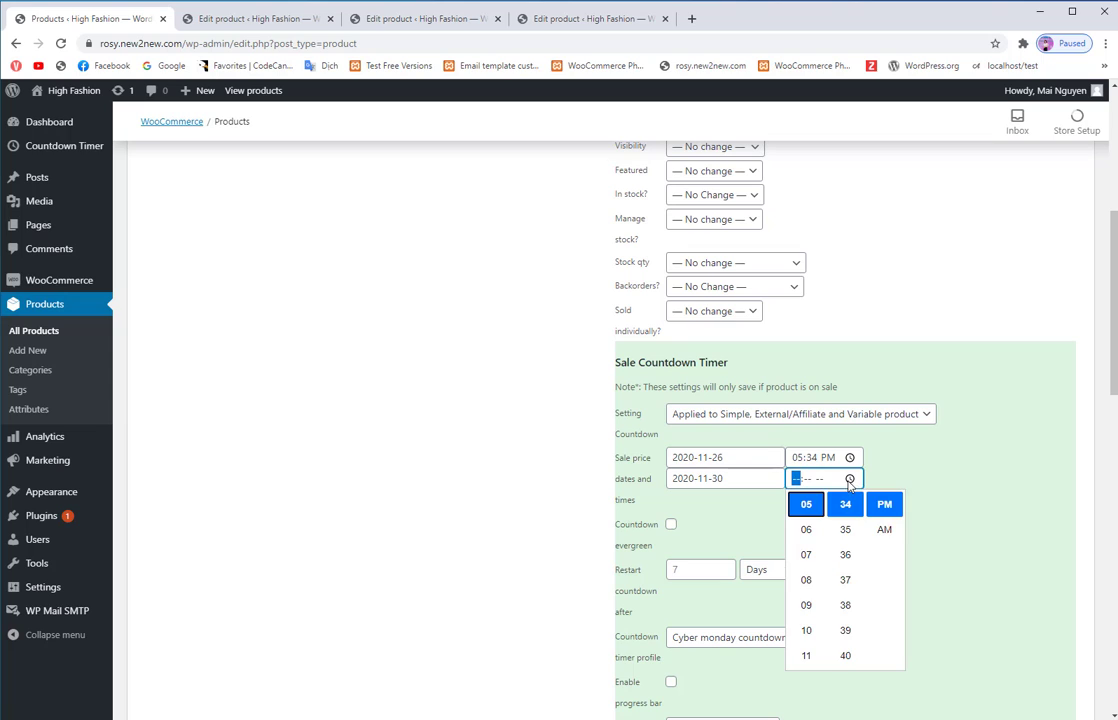
{"action": "left_click", "coordinate": [883, 505]}
{"action": "left_click", "coordinate": [968, 511]}
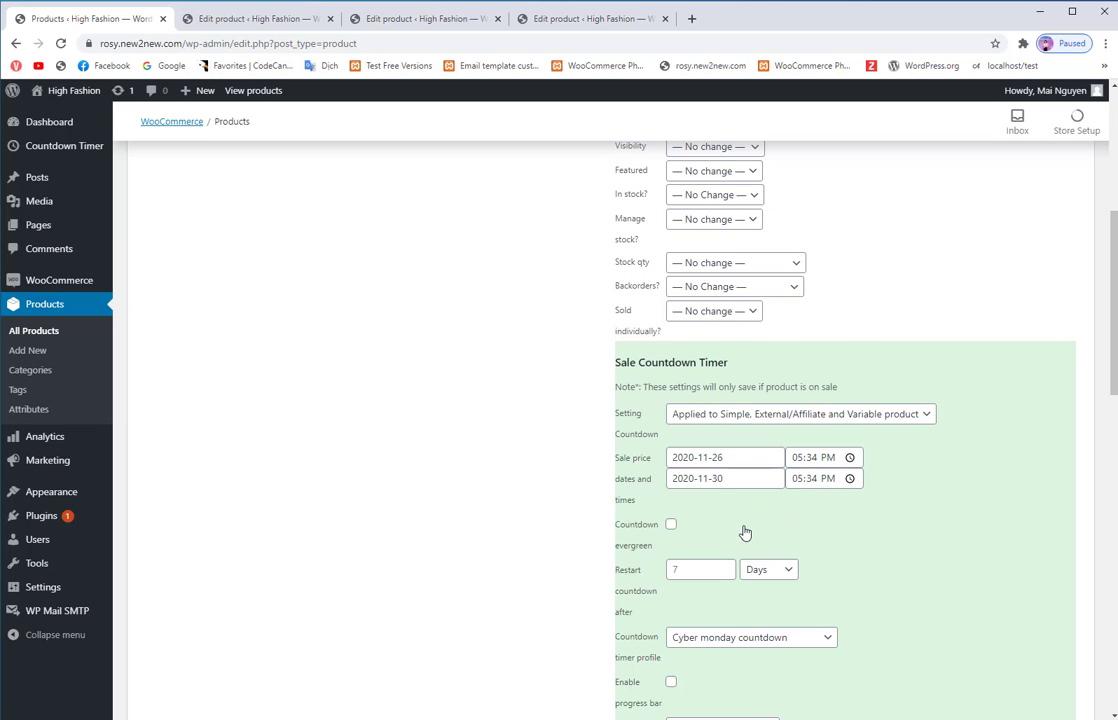
{"action": "scroll", "coordinate": [744, 532], "scroll_direction": "down", "scroll_amount": 1}
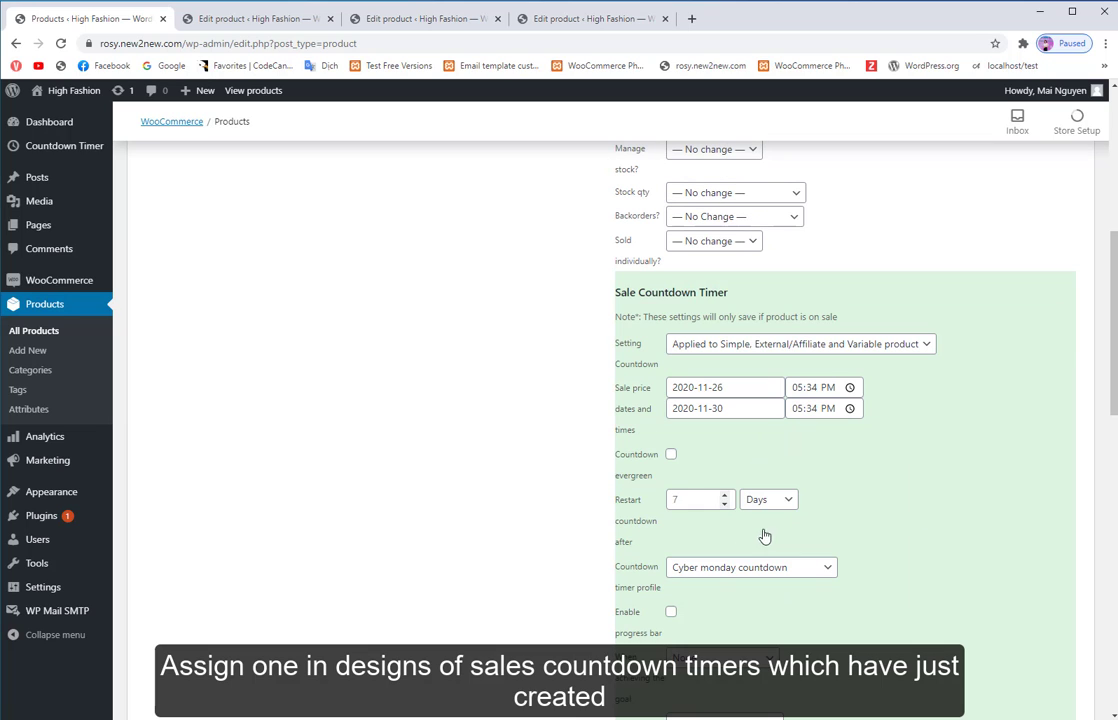
Assign the Black Friday sale countdown timer profile to the selected products and enable the progress bar
{"action": "left_click", "coordinate": [809, 572]}
{"action": "left_click", "coordinate": [812, 600]}
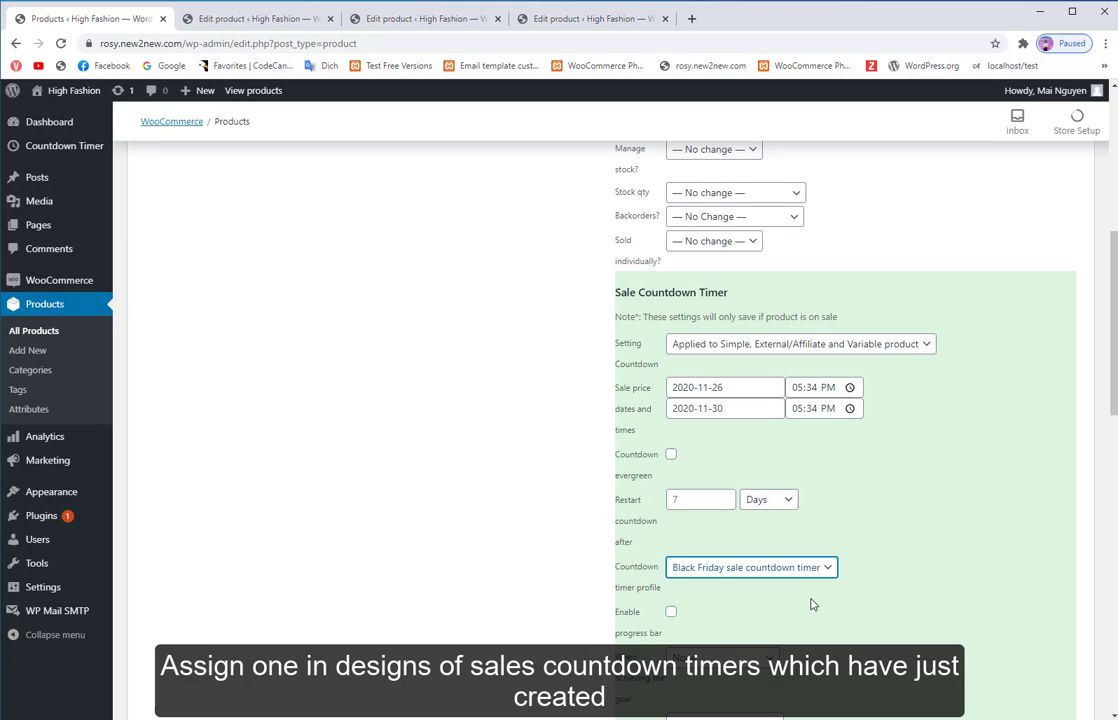
{"action": "left_click", "coordinate": [671, 613]}
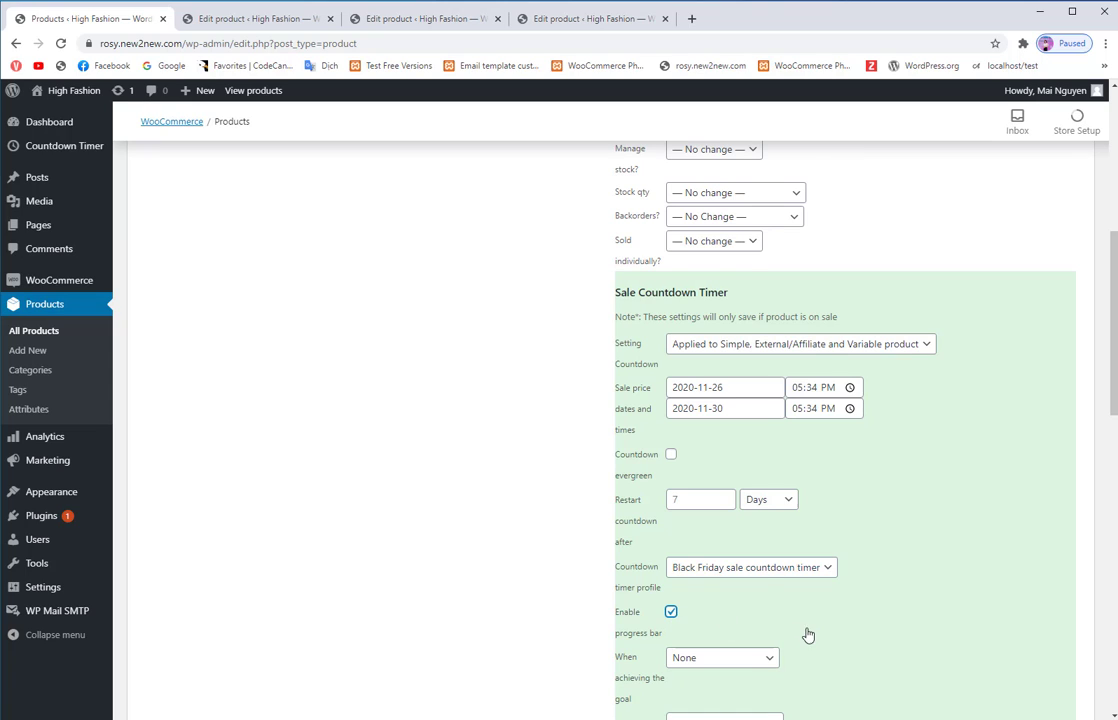
Set the progress bar's goal to 100 and initial quantity to 15, and update the selected products
{"action": "scroll", "coordinate": [816, 631], "scroll_direction": "down", "scroll_amount": 2}
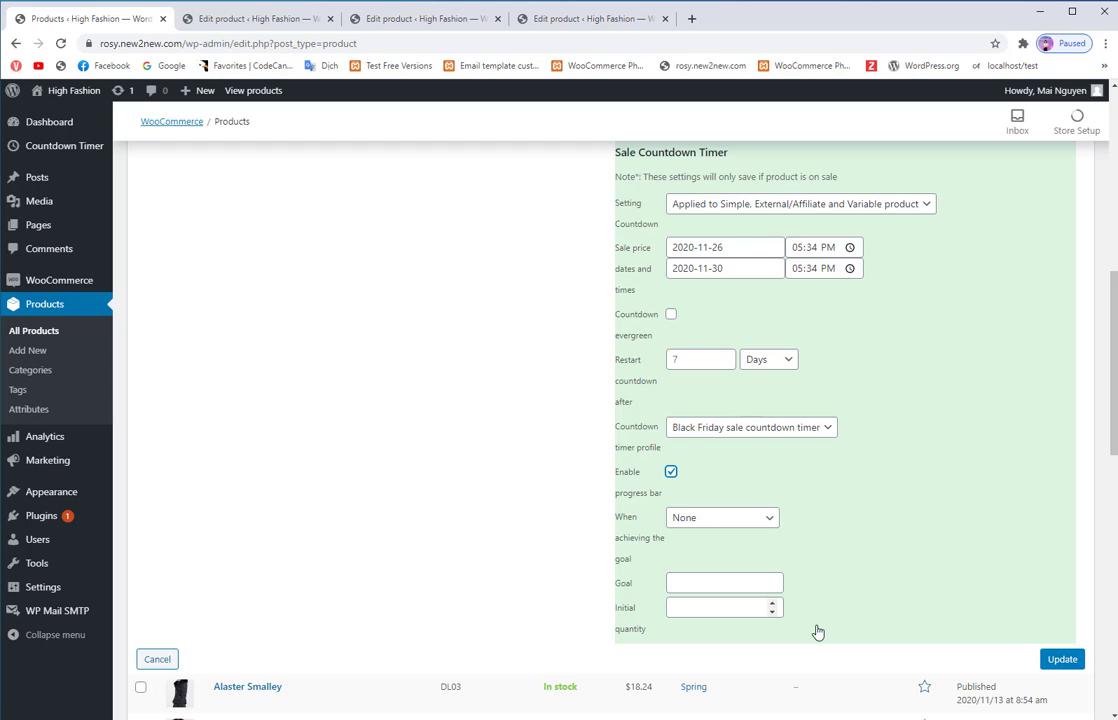
{"action": "left_click", "coordinate": [707, 583]}
{"action": "type", "text": "100"}
{"action": "left_click", "coordinate": [697, 610]}
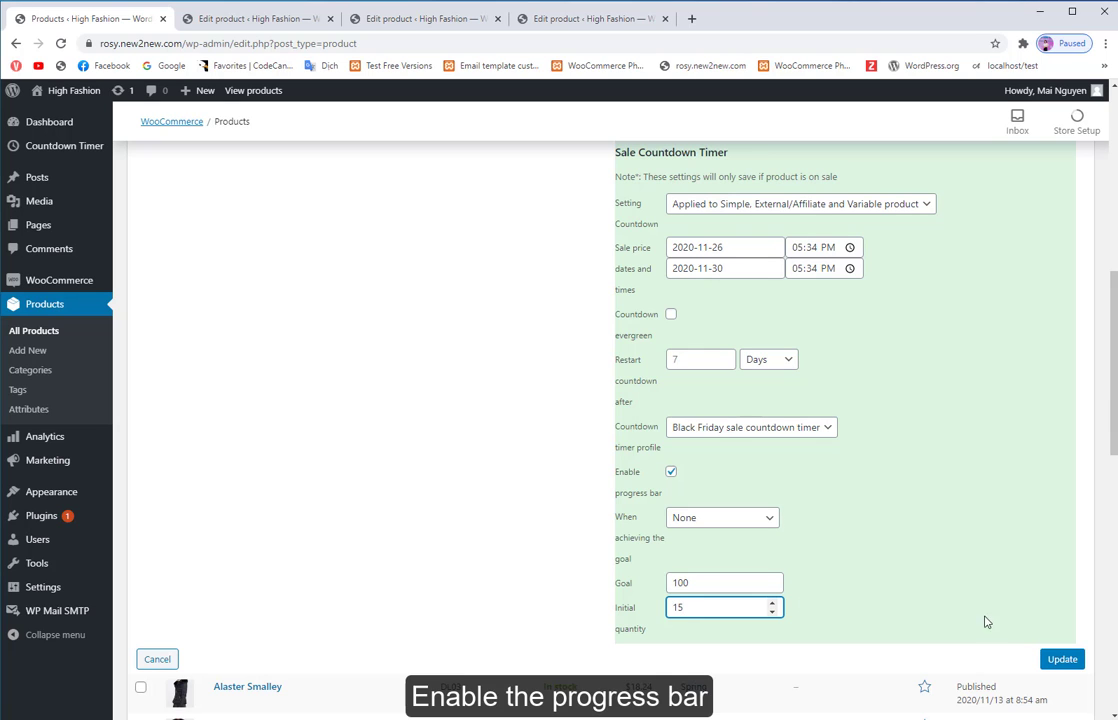
{"action": "left_click", "coordinate": [1065, 662]}
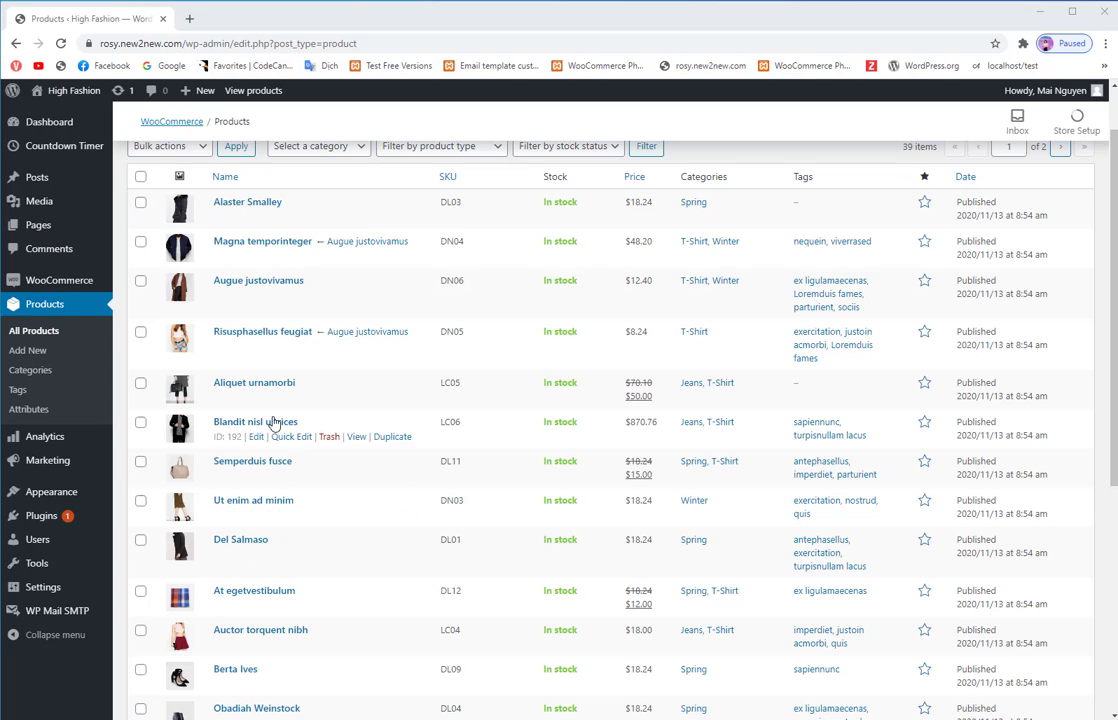
View the store pages of Aliquet urnamorbi, Semperduis fusce and At egetvestibulum and examine the countdown timer on each
{"action": "left_click", "coordinate": [355, 398], "text": "ctrl"}
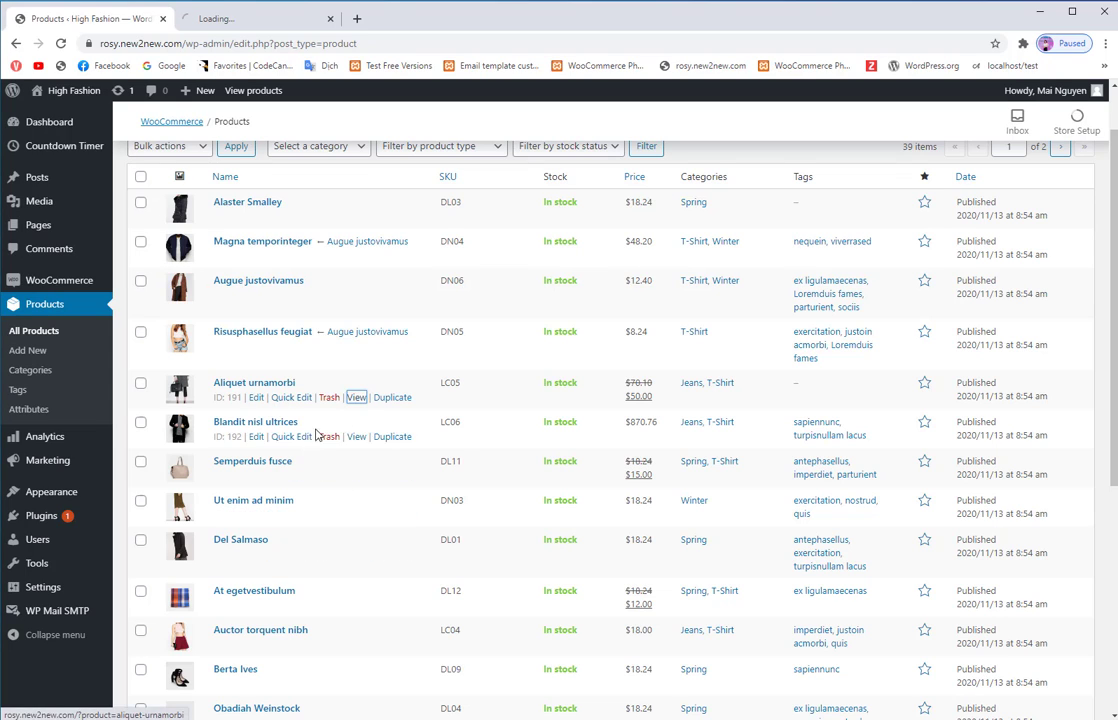
{"action": "left_click", "coordinate": [357, 476], "text": "ctrl"}
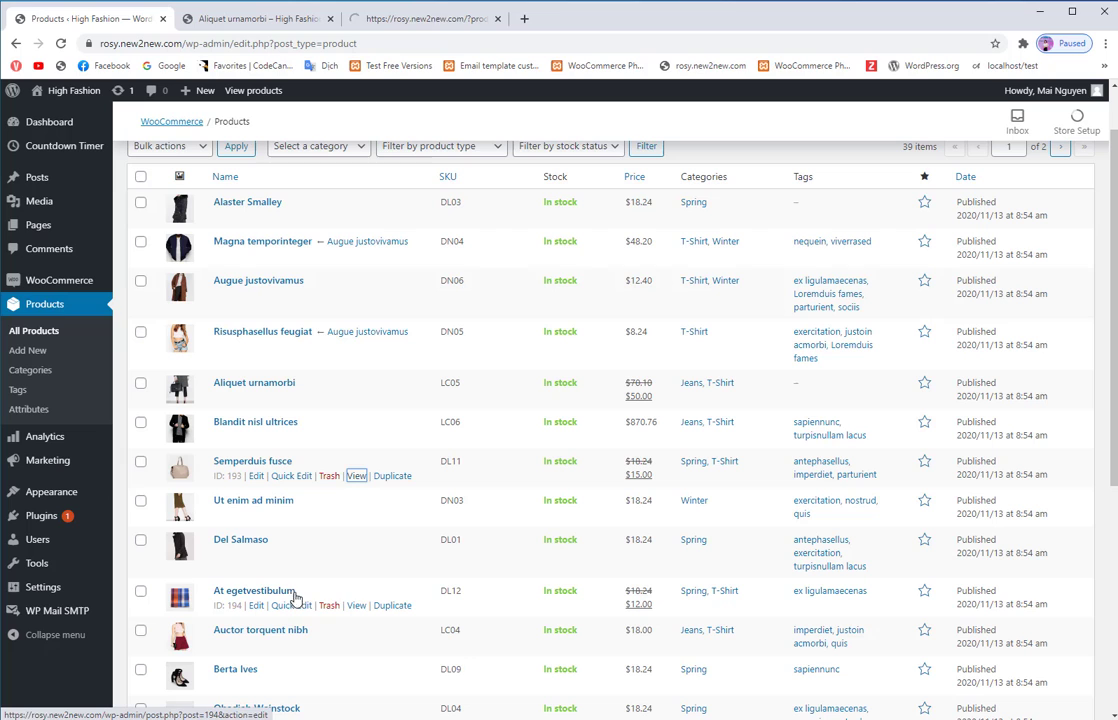
{"action": "left_click", "coordinate": [357, 606], "text": "ctrl"}
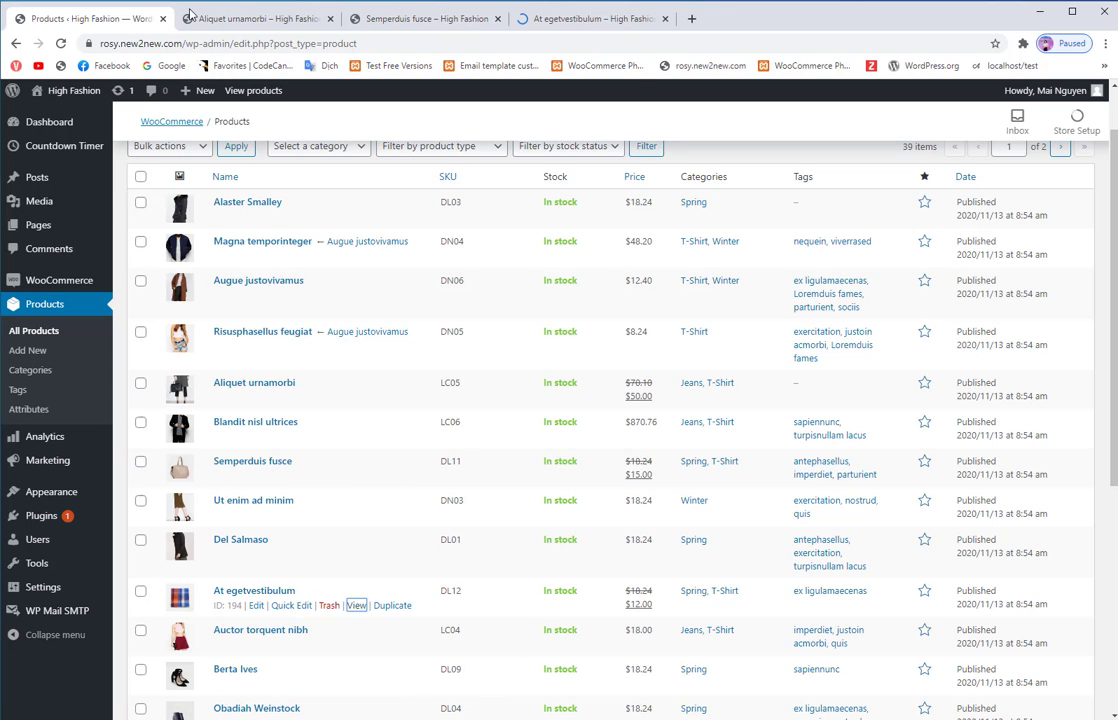
{"action": "left_click", "coordinate": [243, 20]}
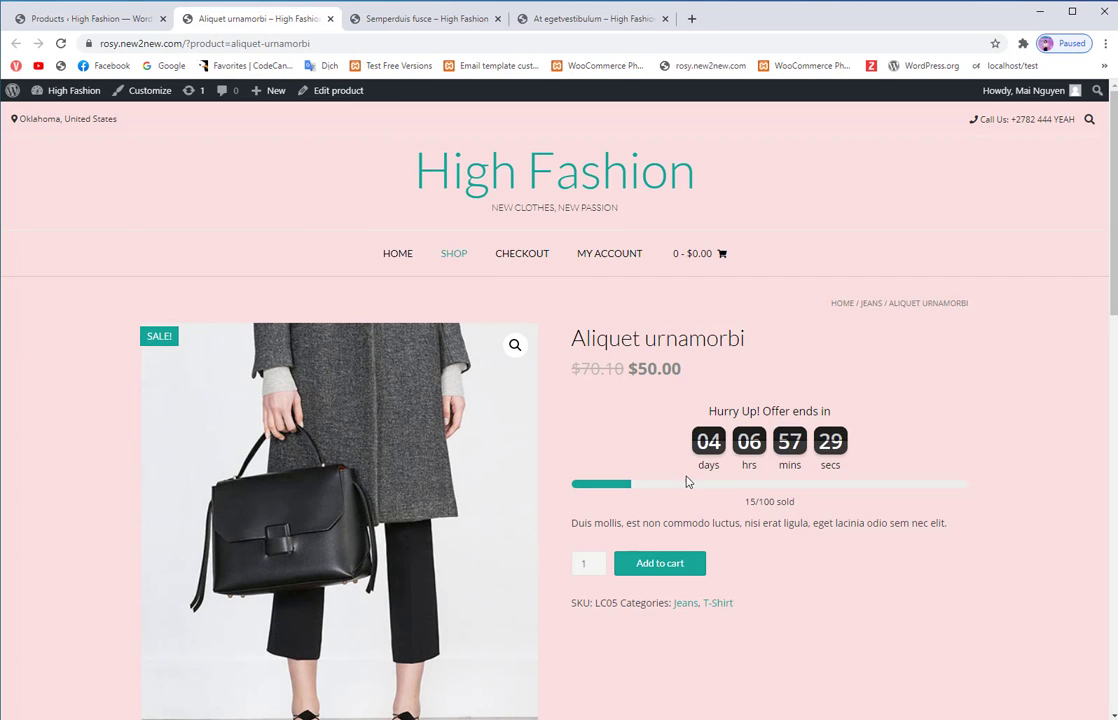
{"action": "scroll", "coordinate": [829, 497], "scroll_direction": "down", "scroll_amount": 1}
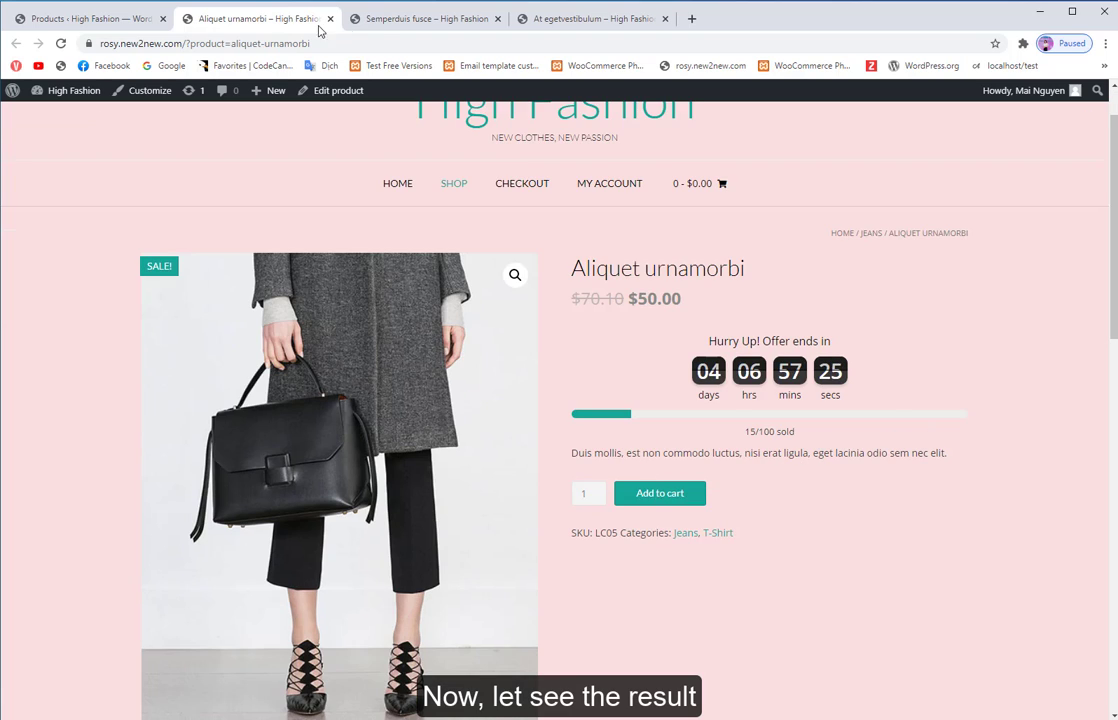
{"action": "left_click", "coordinate": [420, 19]}
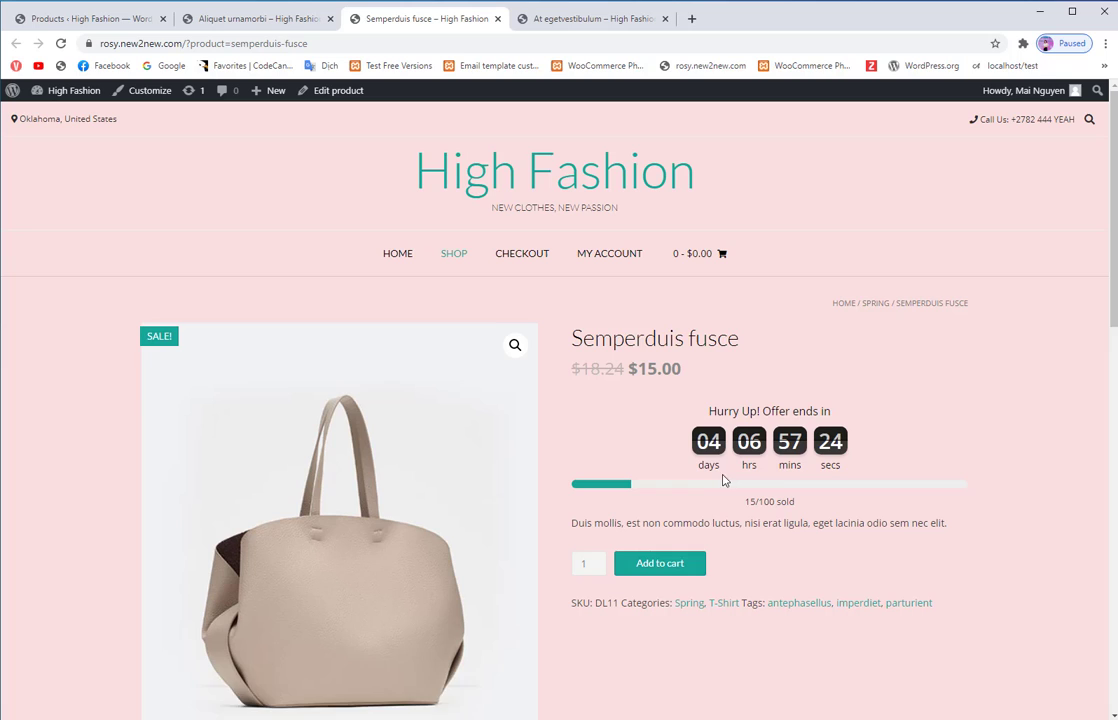
{"action": "left_click", "coordinate": [569, 19]}
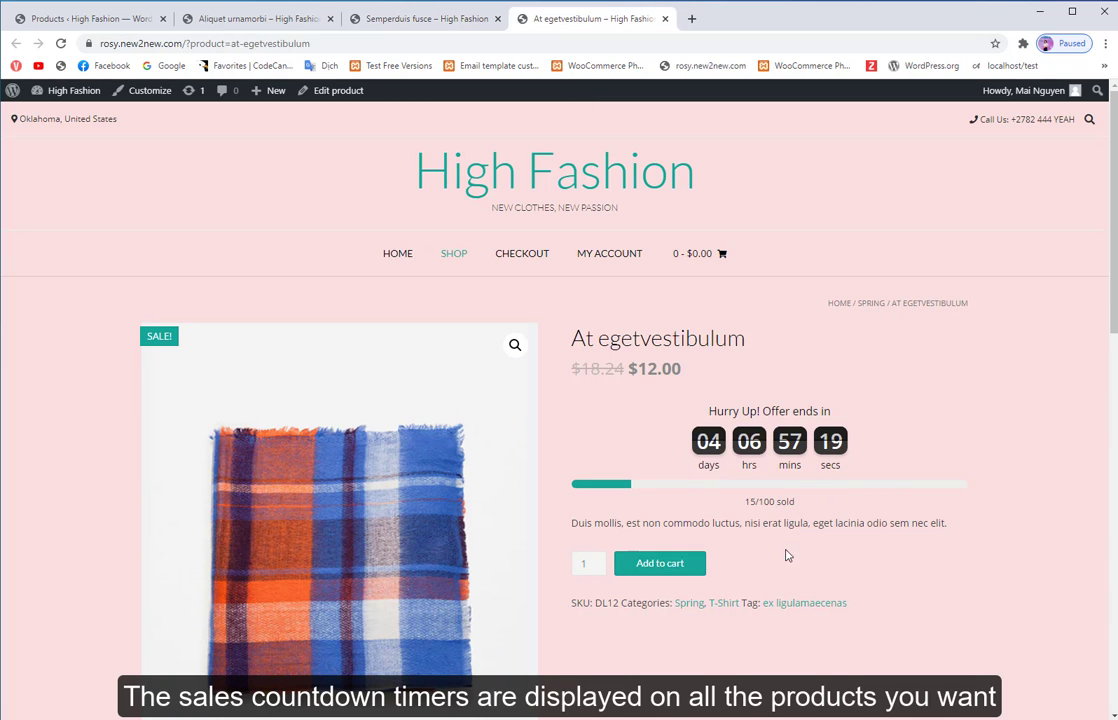
Open the store's Shop page and examine the countdown timers and progress bars under the sale products
{"action": "left_click", "coordinate": [455, 256]}
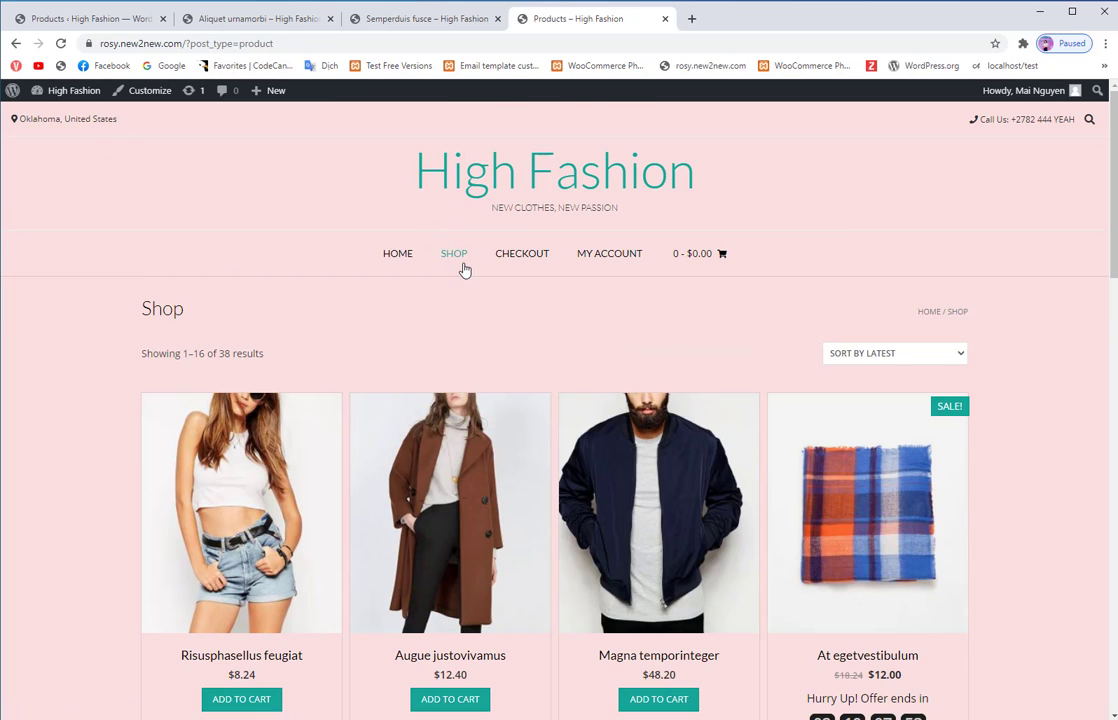
{"action": "scroll", "coordinate": [480, 235], "scroll_direction": "down", "scroll_amount": 2}
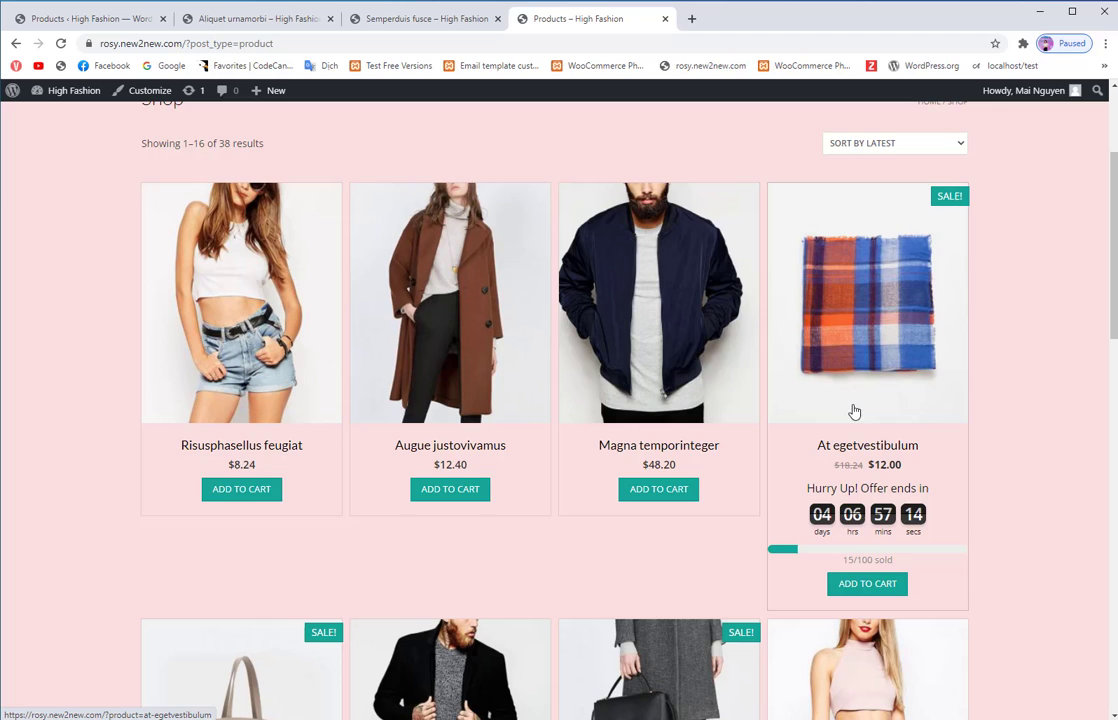
{"action": "scroll", "coordinate": [910, 495], "scroll_direction": "down", "scroll_amount": 3}
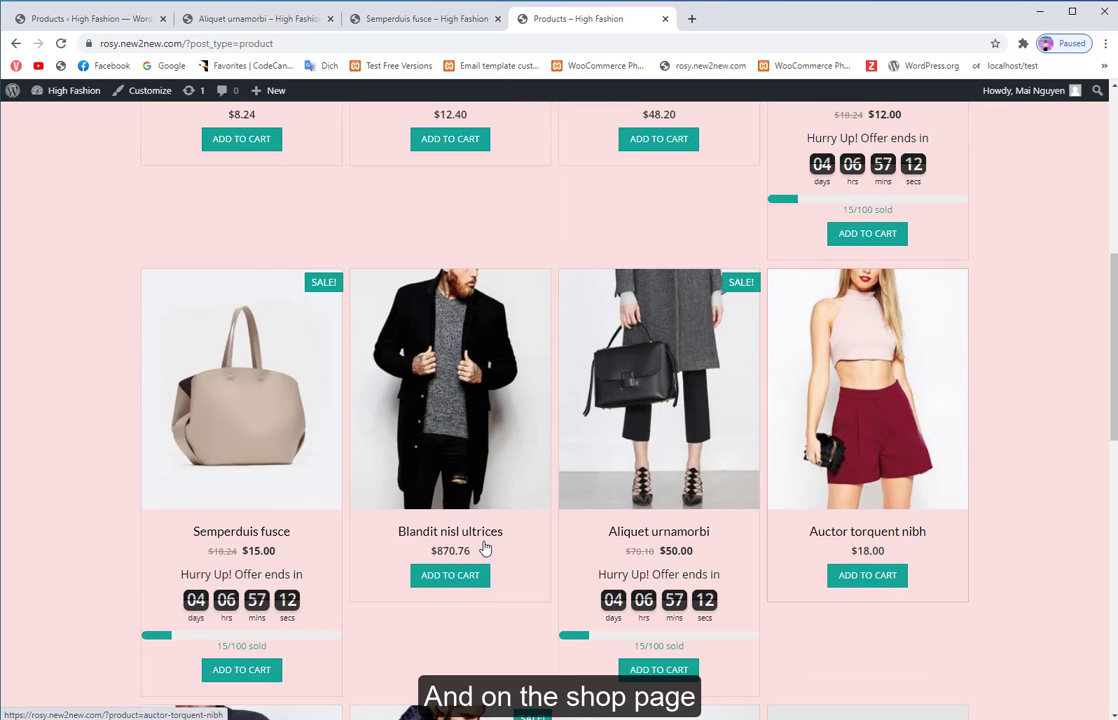
{"action": "scroll", "coordinate": [673, 669], "scroll_direction": "down", "scroll_amount": 1}
{"action": "scroll", "coordinate": [673, 669], "scroll_direction": "down", "scroll_amount": 1}
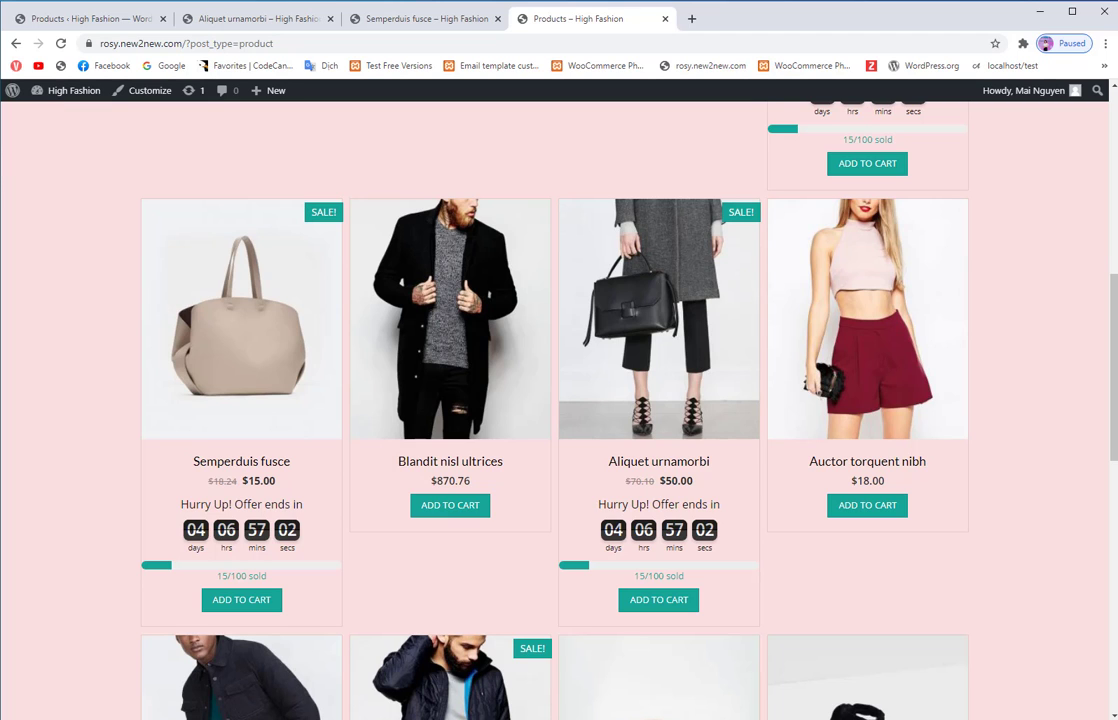
Return to the admin product list and filter it to show only variable products
{"action": "key", "text": "alt+Tab"}
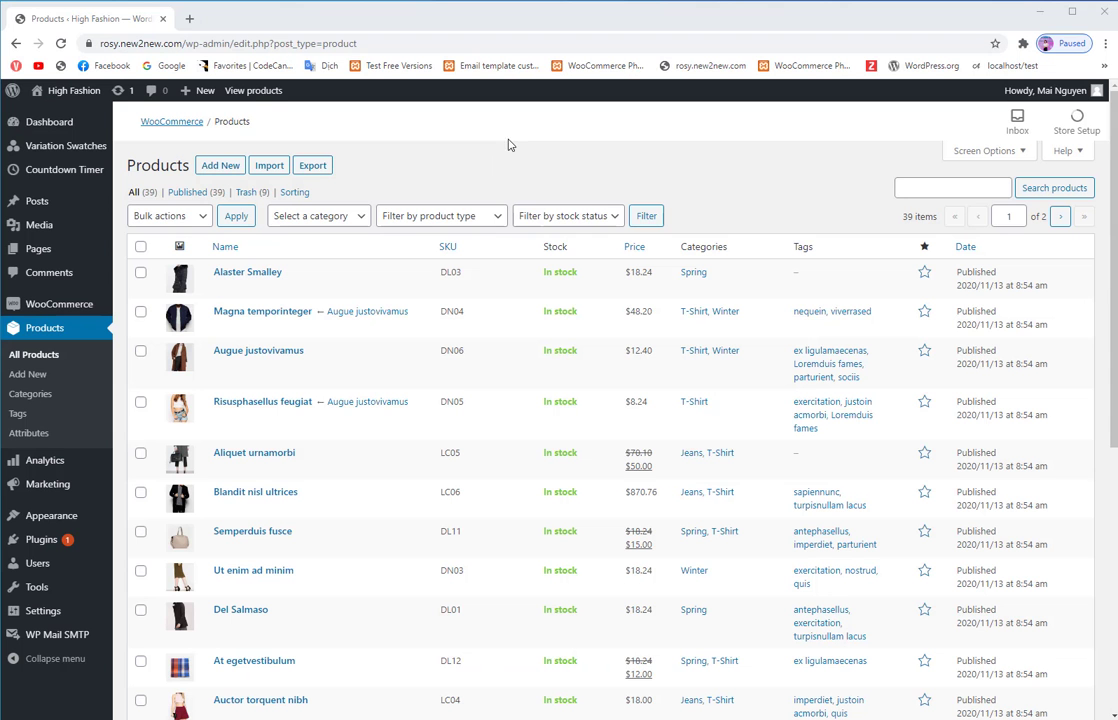
{"action": "left_click", "coordinate": [445, 216]}
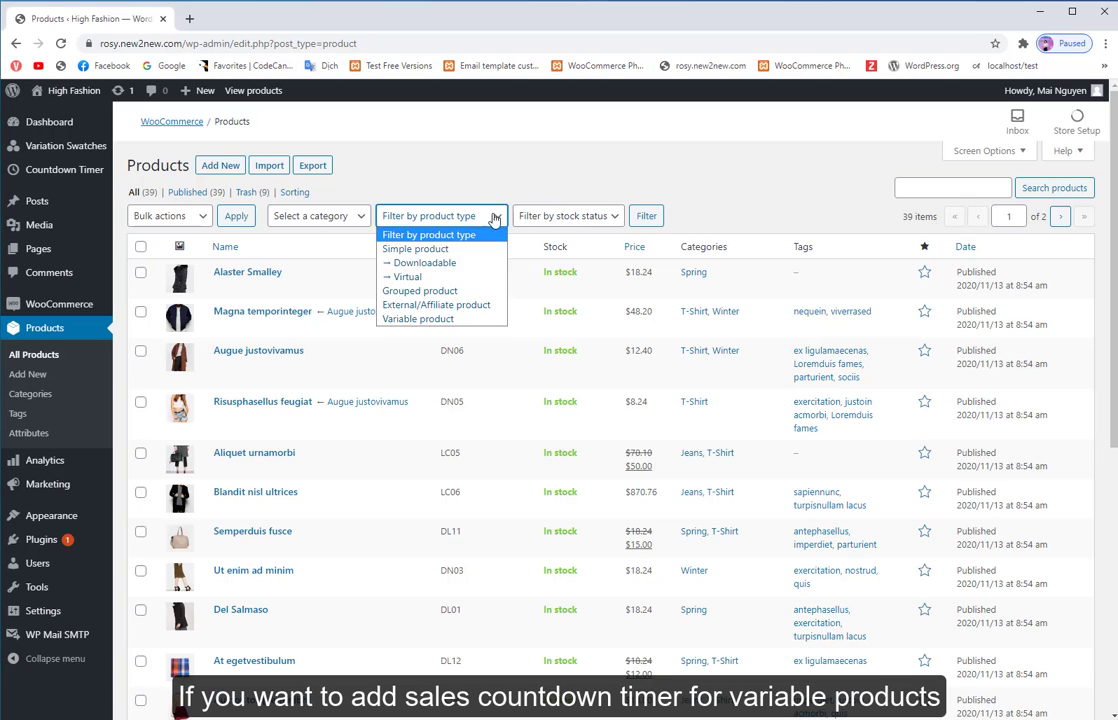
{"action": "left_click", "coordinate": [430, 319]}
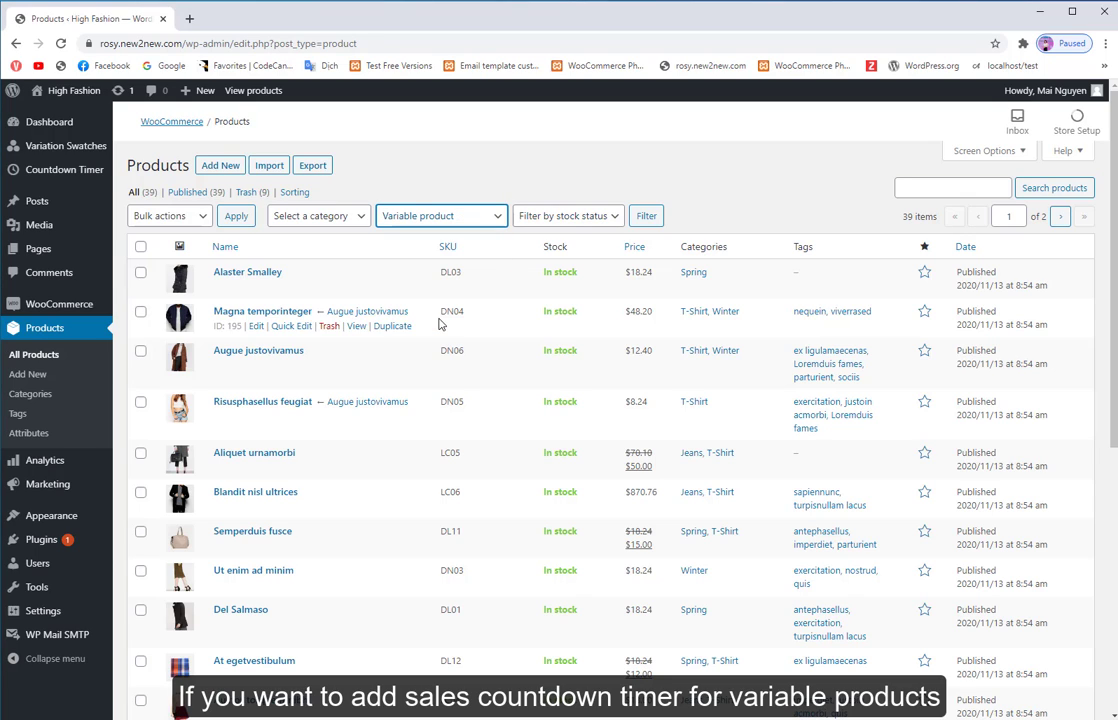
{"action": "left_click", "coordinate": [645, 222]}
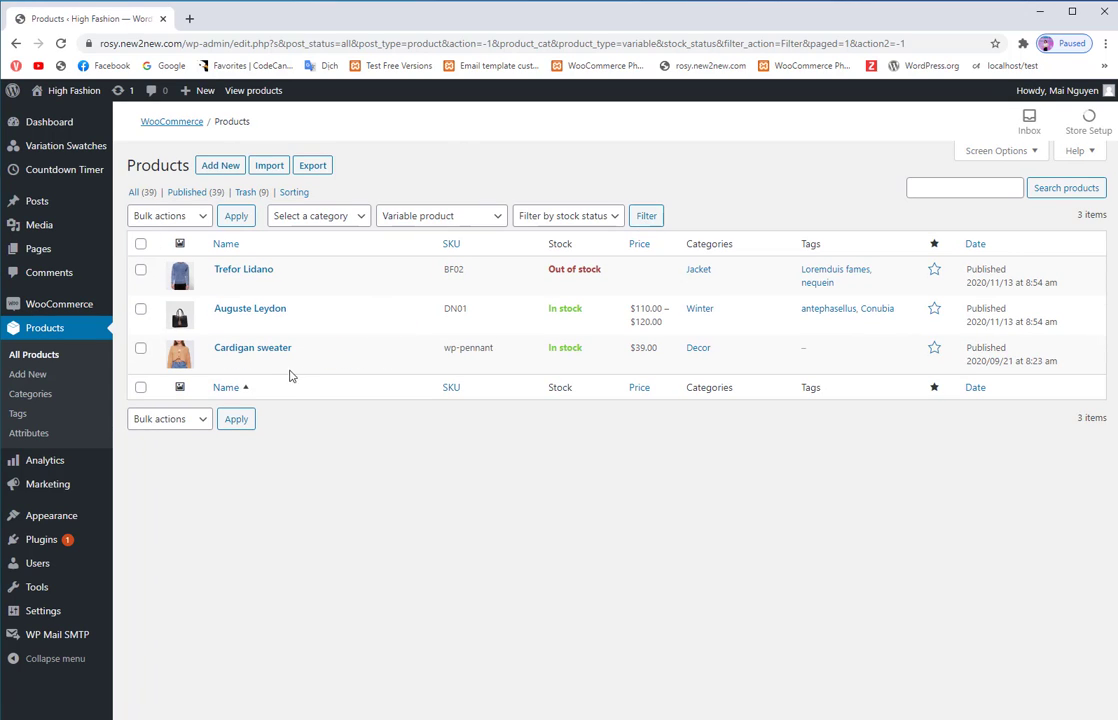
View the Cardigan sweater's store page and check the Large size in each of its three colors
{"action": "mouse_move", "coordinate": [294, 364]}
{"action": "middle_click", "coordinate": [351, 363]}
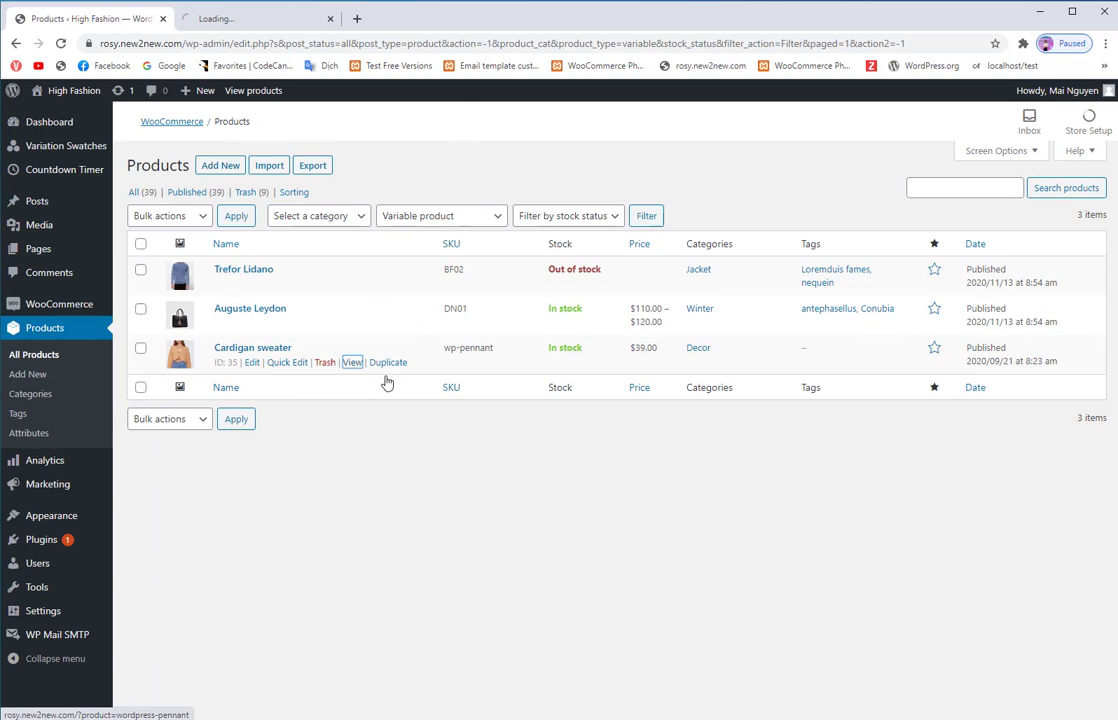
{"action": "left_click", "coordinate": [281, 18]}
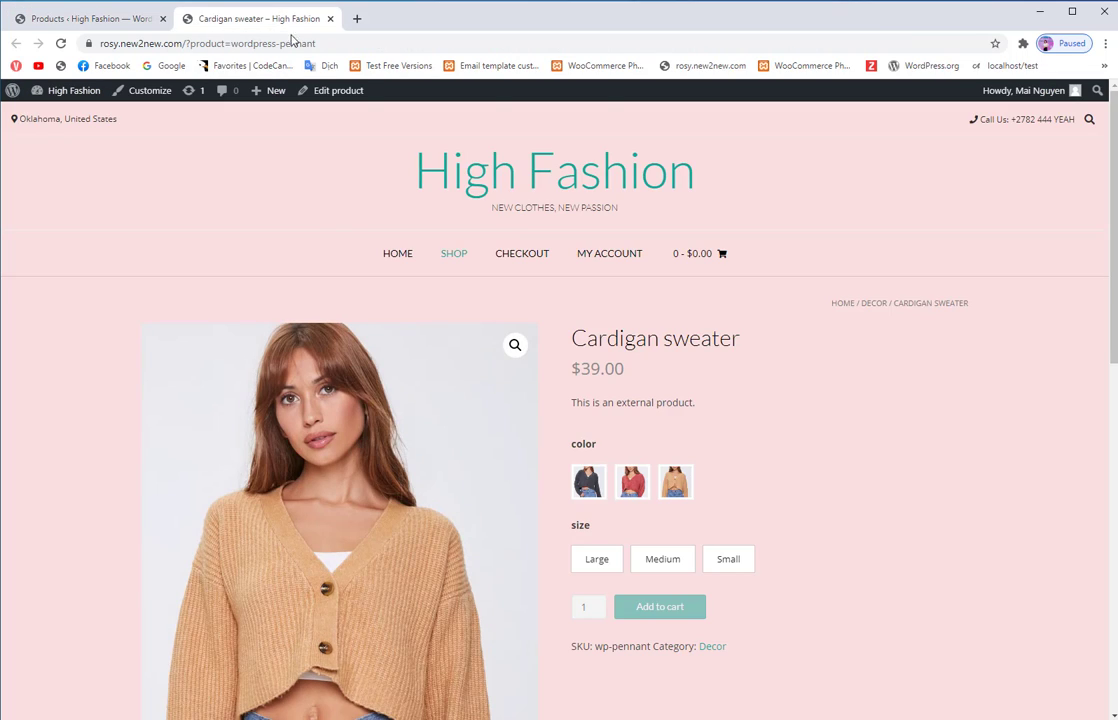
{"action": "scroll", "coordinate": [772, 404], "scroll_direction": "down", "scroll_amount": 2}
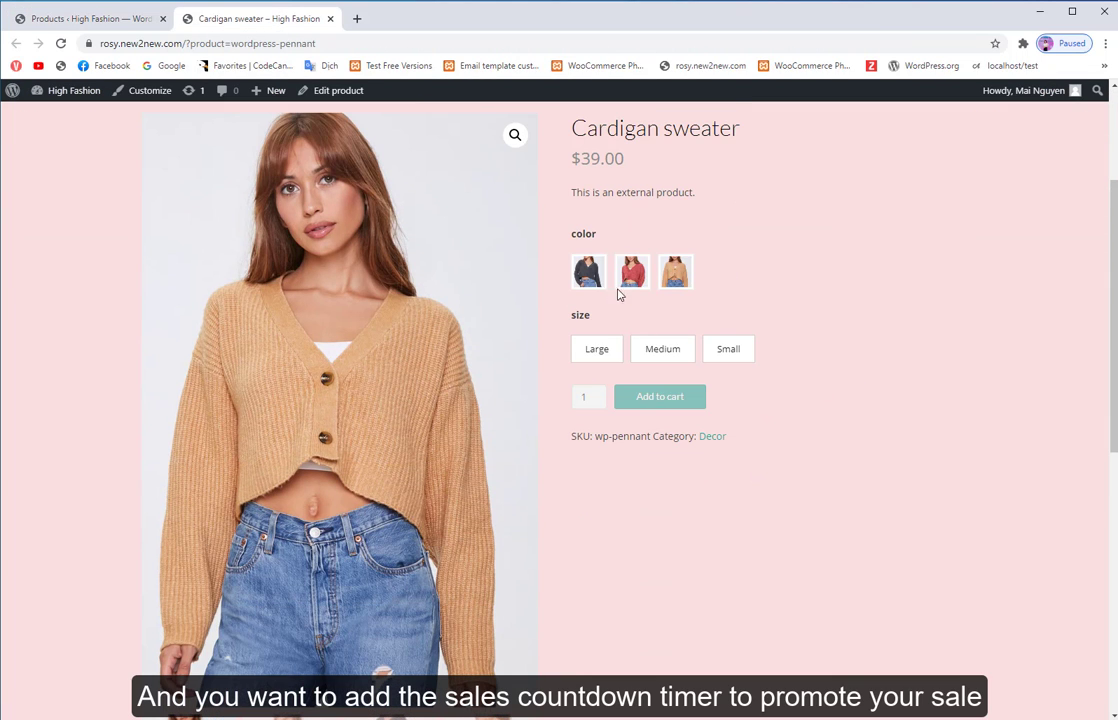
{"action": "left_click", "coordinate": [597, 349]}
{"action": "left_click", "coordinate": [589, 272]}
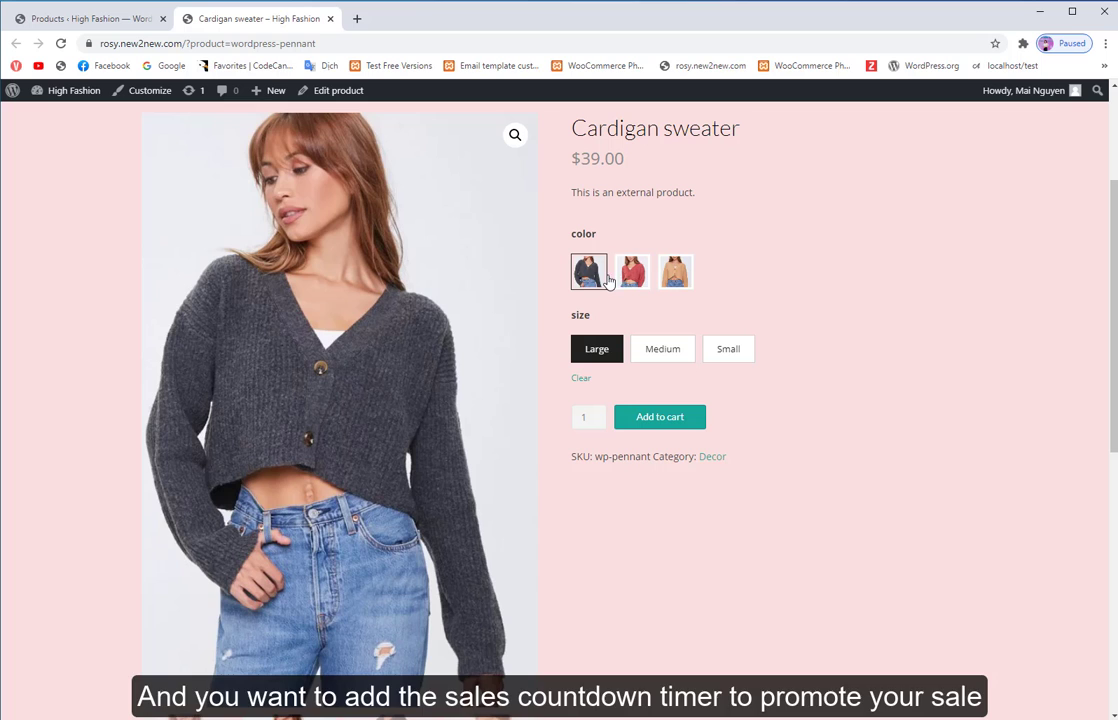
{"action": "left_click", "coordinate": [632, 273]}
{"action": "left_click", "coordinate": [665, 283]}
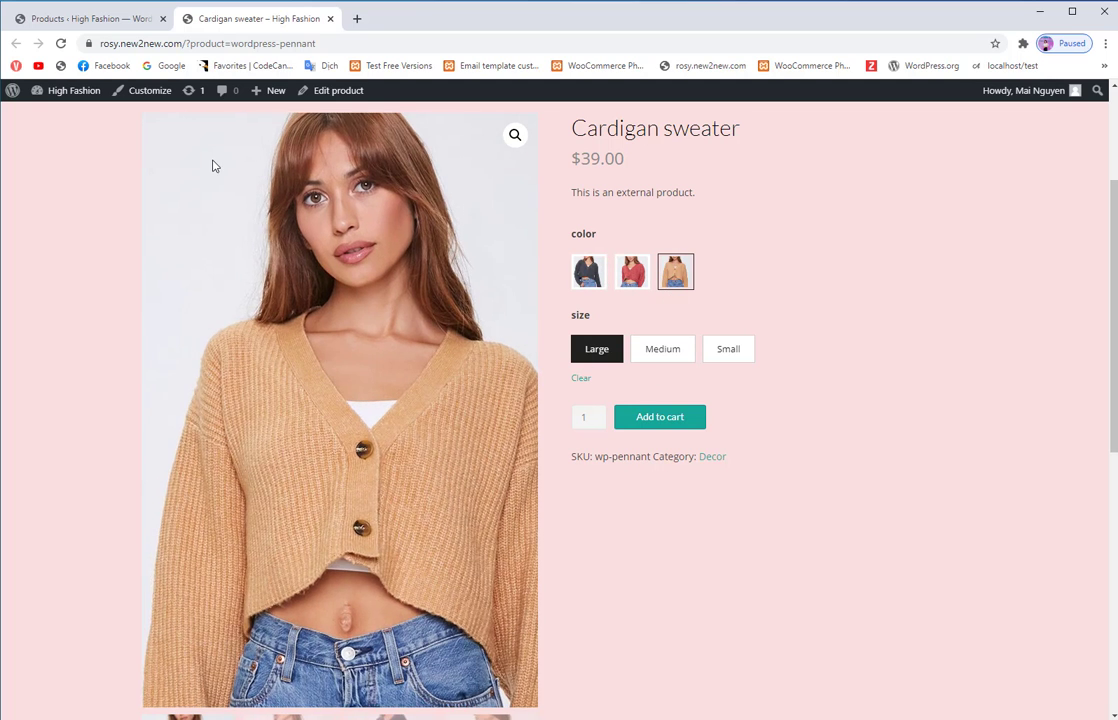
Open the Cardigan sweater for editing and expand the Red variation in its product data
{"action": "left_click", "coordinate": [331, 92]}
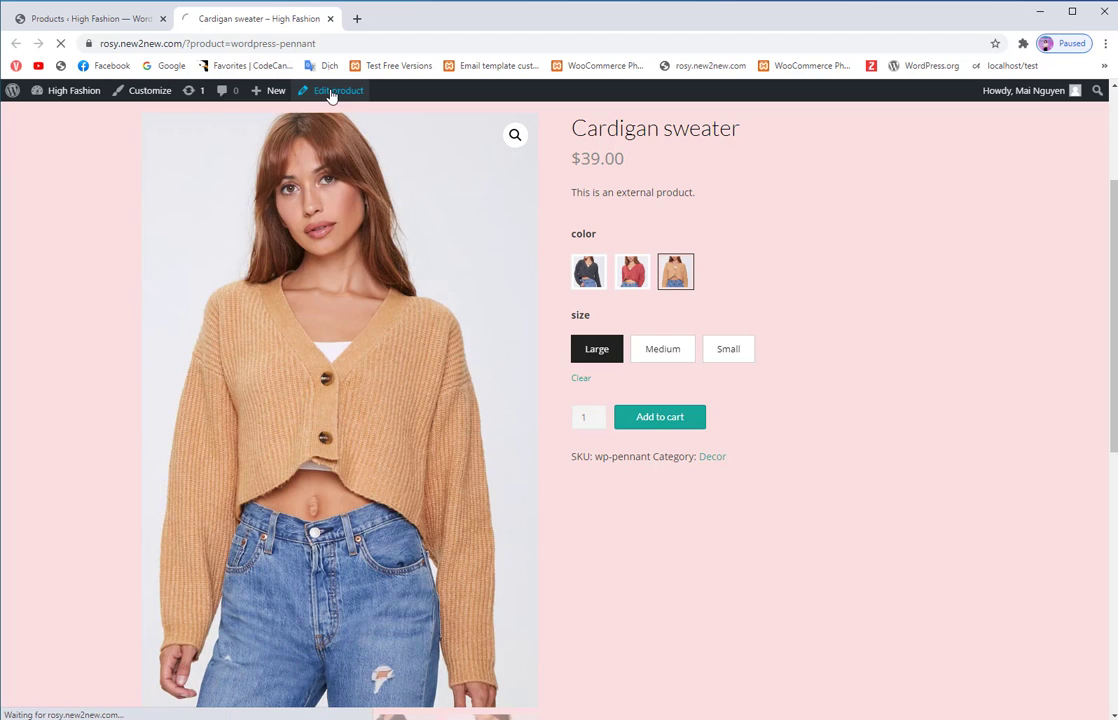
{"action": "scroll", "coordinate": [435, 357], "scroll_direction": "down", "scroll_amount": 5}
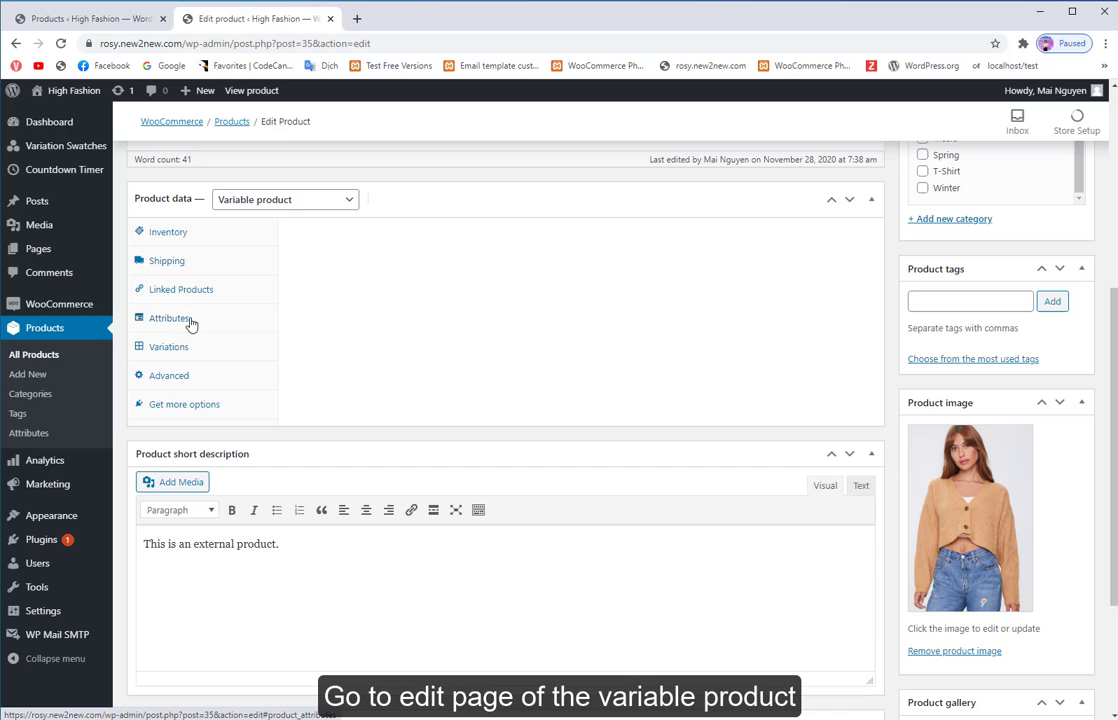
{"action": "left_click", "coordinate": [168, 346]}
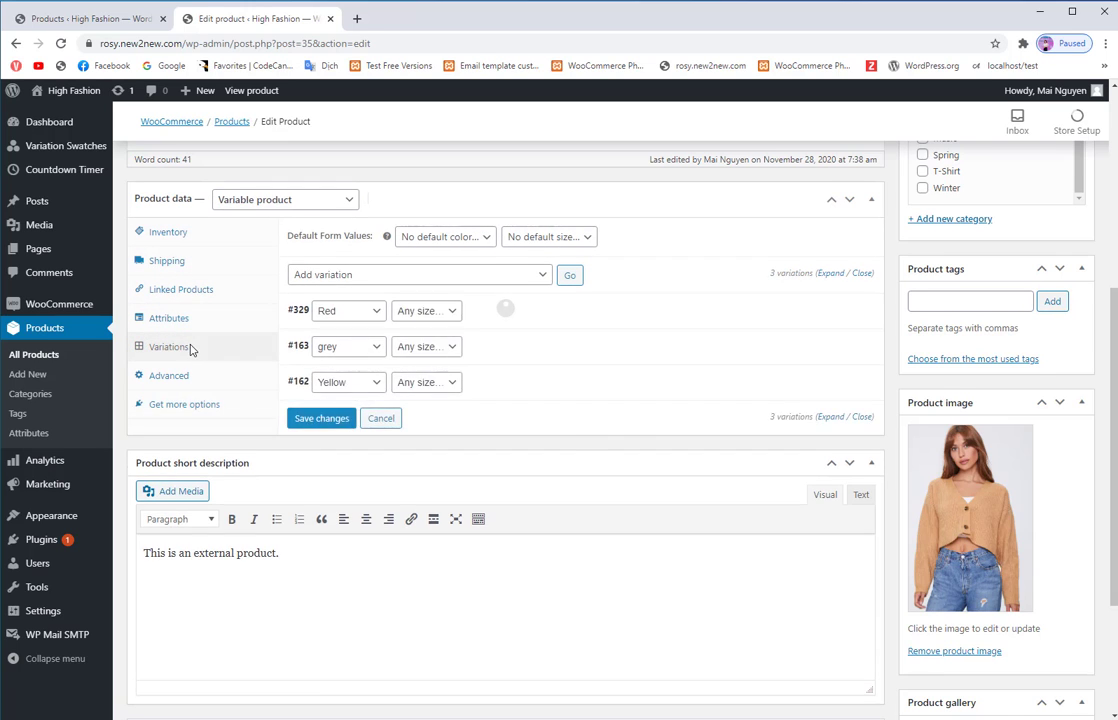
{"action": "left_click", "coordinate": [600, 308]}
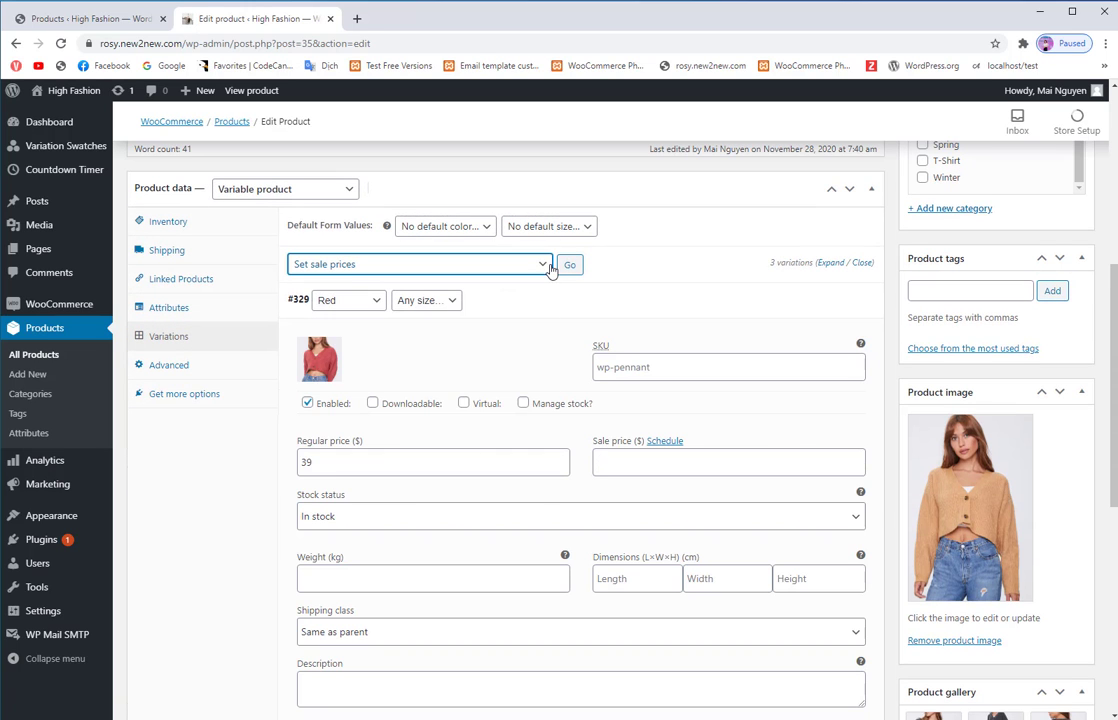
Bulk-set the sale price of all Cardigan sweater variations to 25 and check it on the Red variation
{"action": "left_click", "coordinate": [552, 266]}
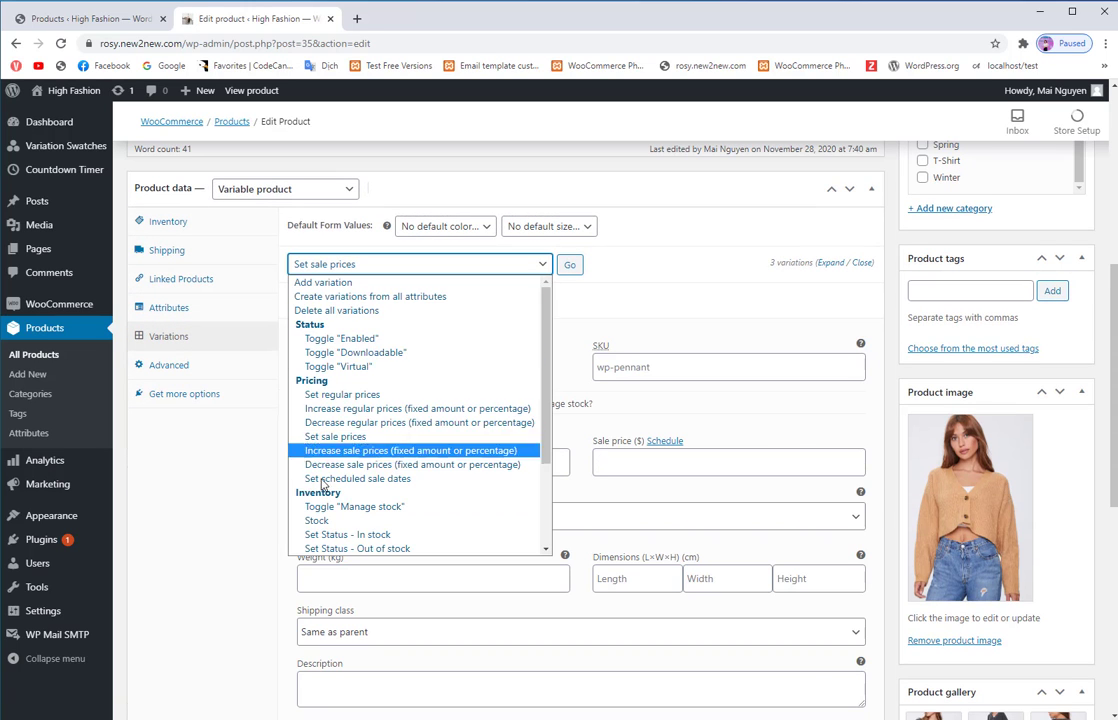
{"action": "left_click", "coordinate": [320, 437]}
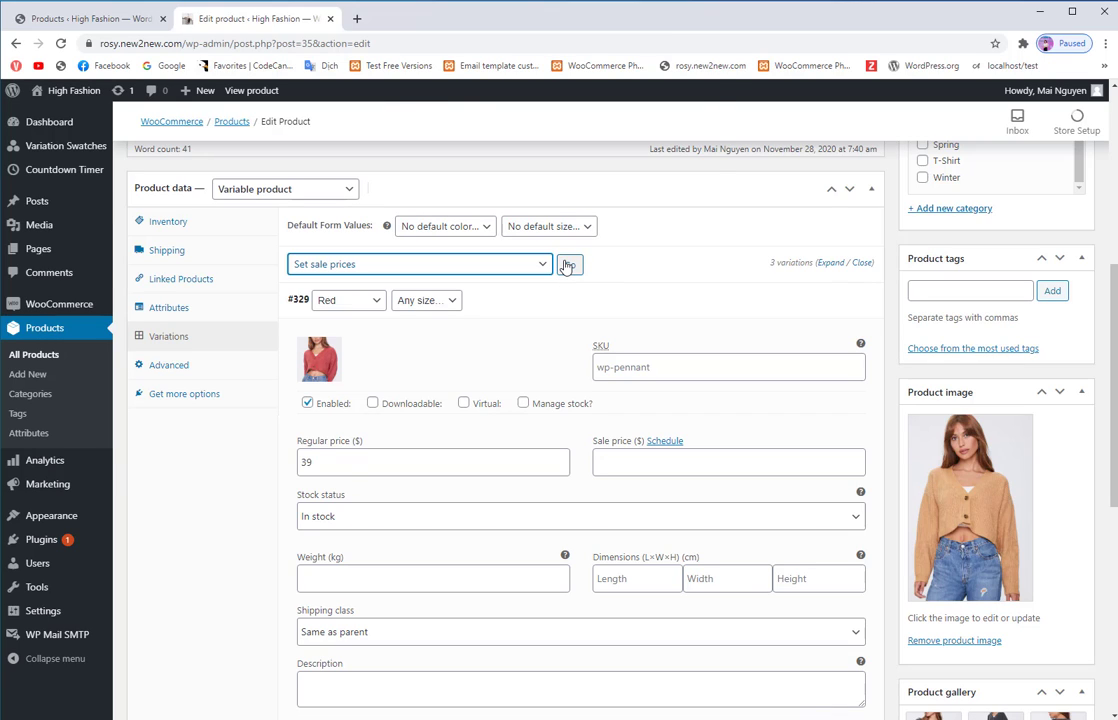
{"action": "left_click", "coordinate": [566, 264]}
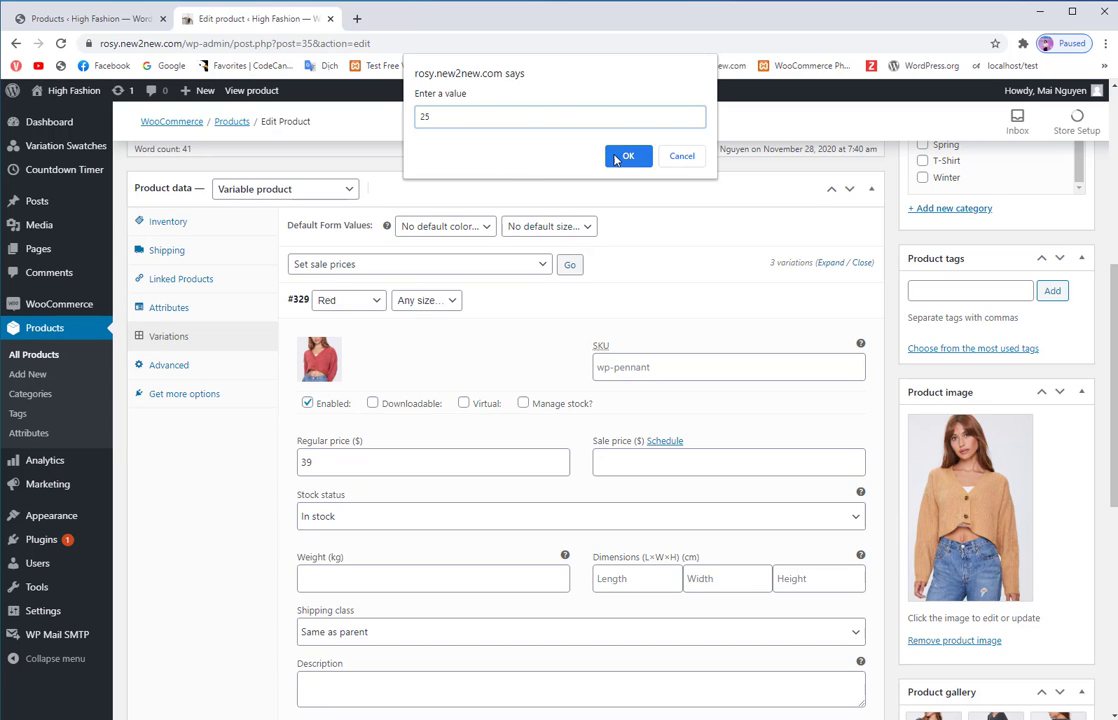
{"action": "left_click", "coordinate": [626, 156]}
{"action": "left_click", "coordinate": [627, 123]}
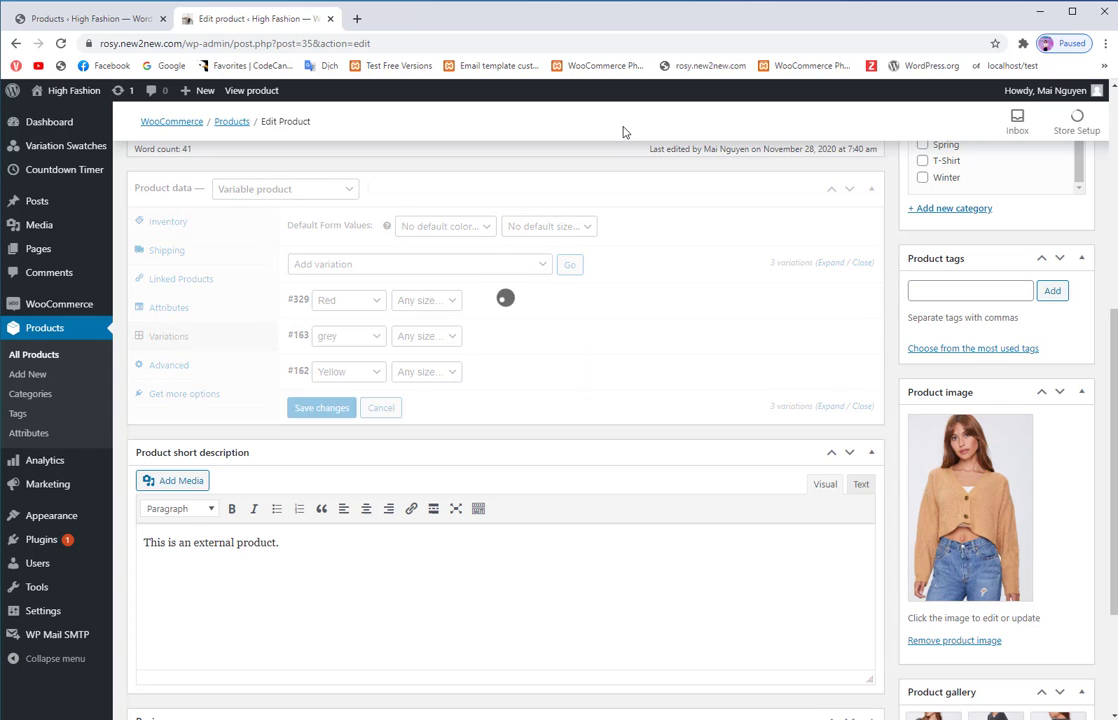
{"action": "left_click", "coordinate": [825, 301]}
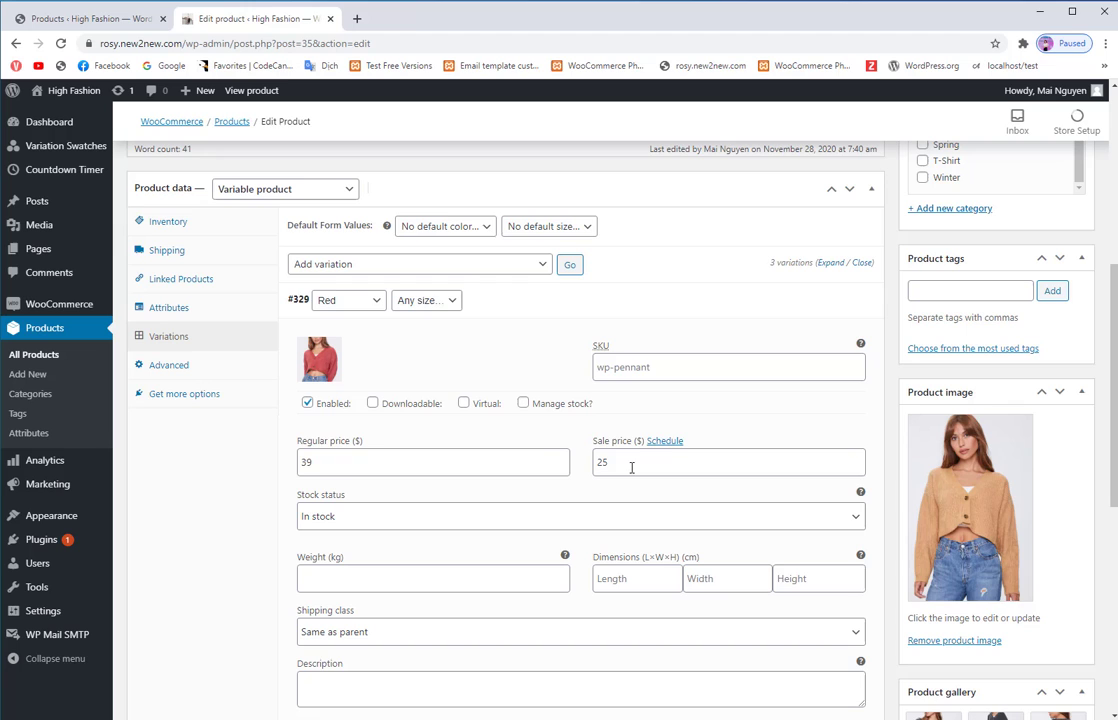
{"action": "scroll", "coordinate": [437, 464], "scroll_direction": "up", "scroll_amount": 5}
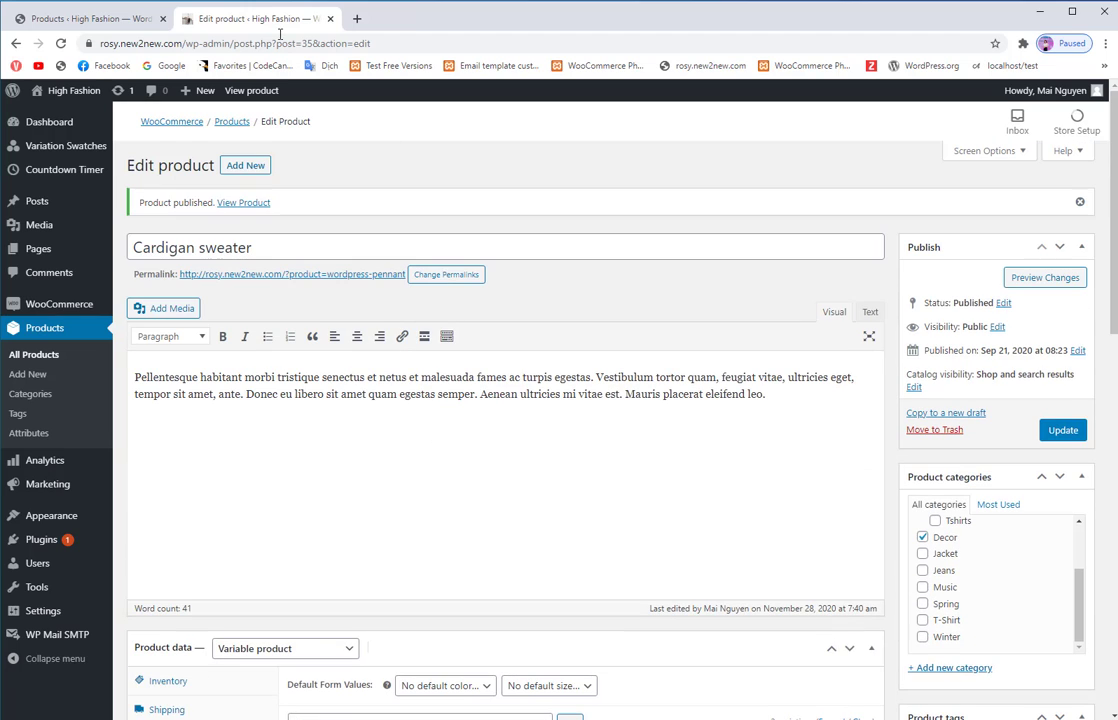
Return to the product list, refresh it and open the Cardigan sweater for bulk editing
{"action": "left_click", "coordinate": [100, 20]}
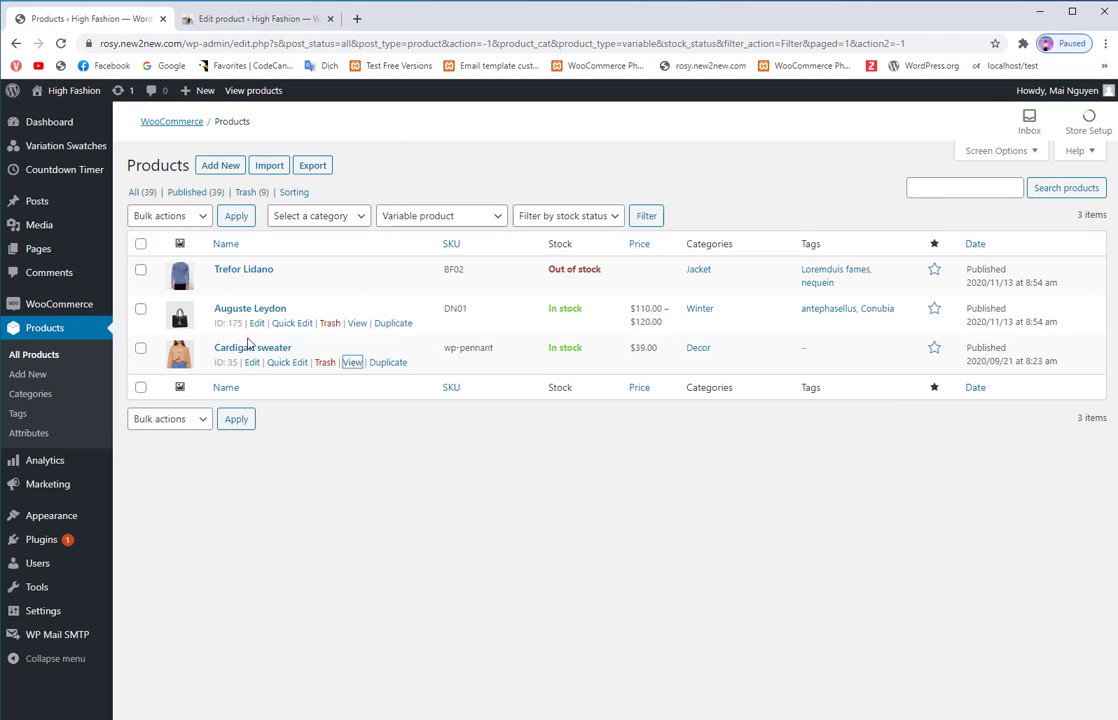
{"action": "key", "text": "F5"}
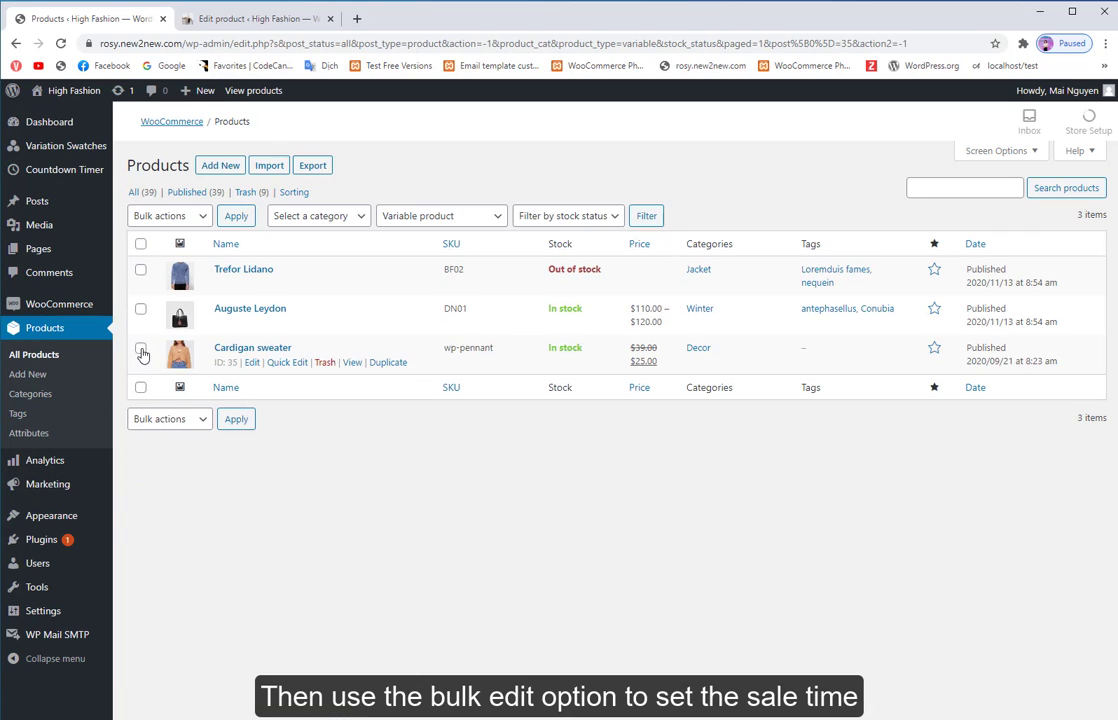
{"action": "left_click", "coordinate": [140, 347]}
{"action": "left_click", "coordinate": [202, 220]}
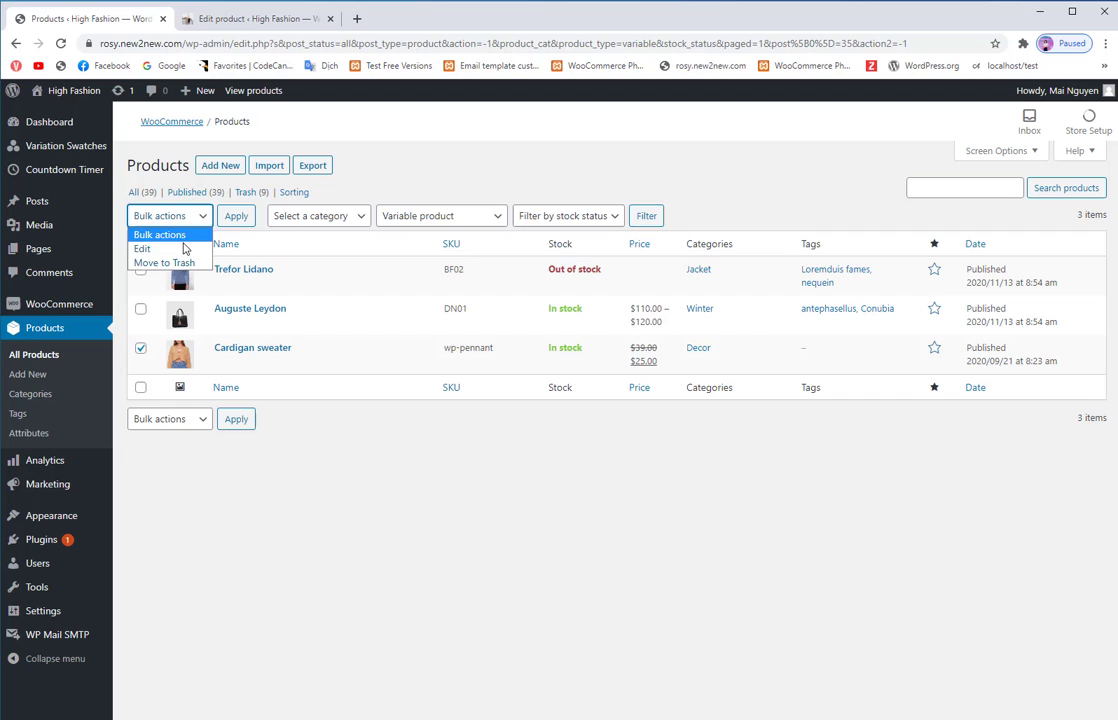
{"action": "left_click", "coordinate": [200, 250]}
{"action": "left_click", "coordinate": [237, 218]}
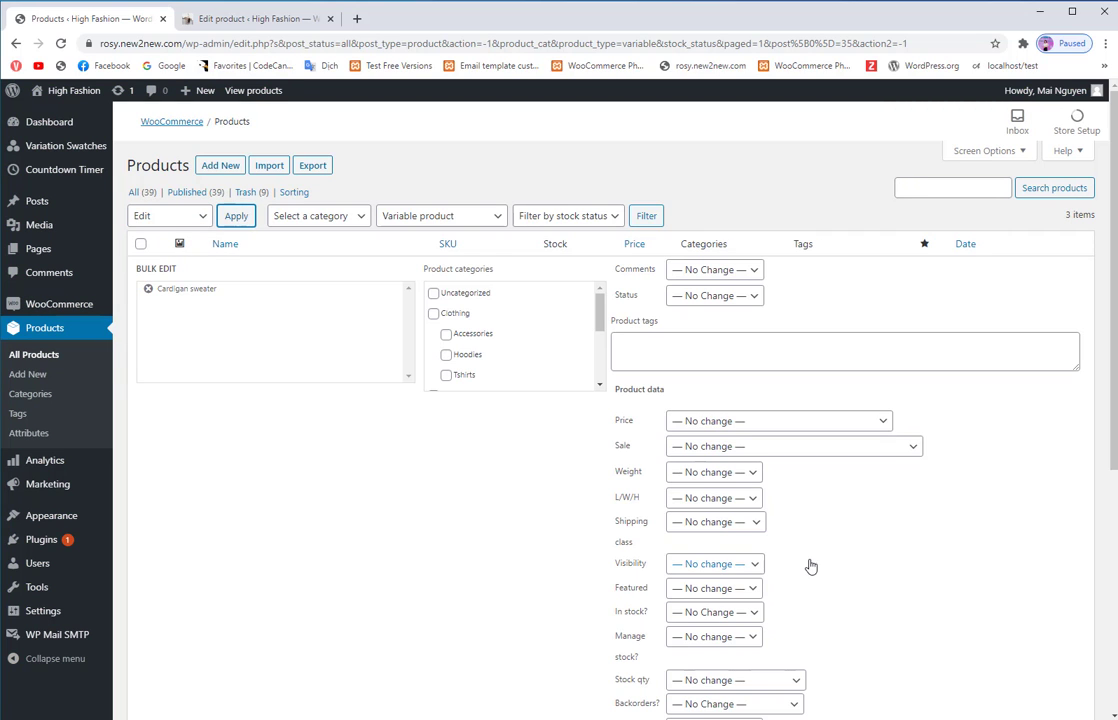
Apply the sale countdown to Simple, External/Affiliate and Variable products and set the sale start to 2020-11-26 at 05:54 PM
{"action": "scroll", "coordinate": [811, 566], "scroll_direction": "down", "scroll_amount": 3}
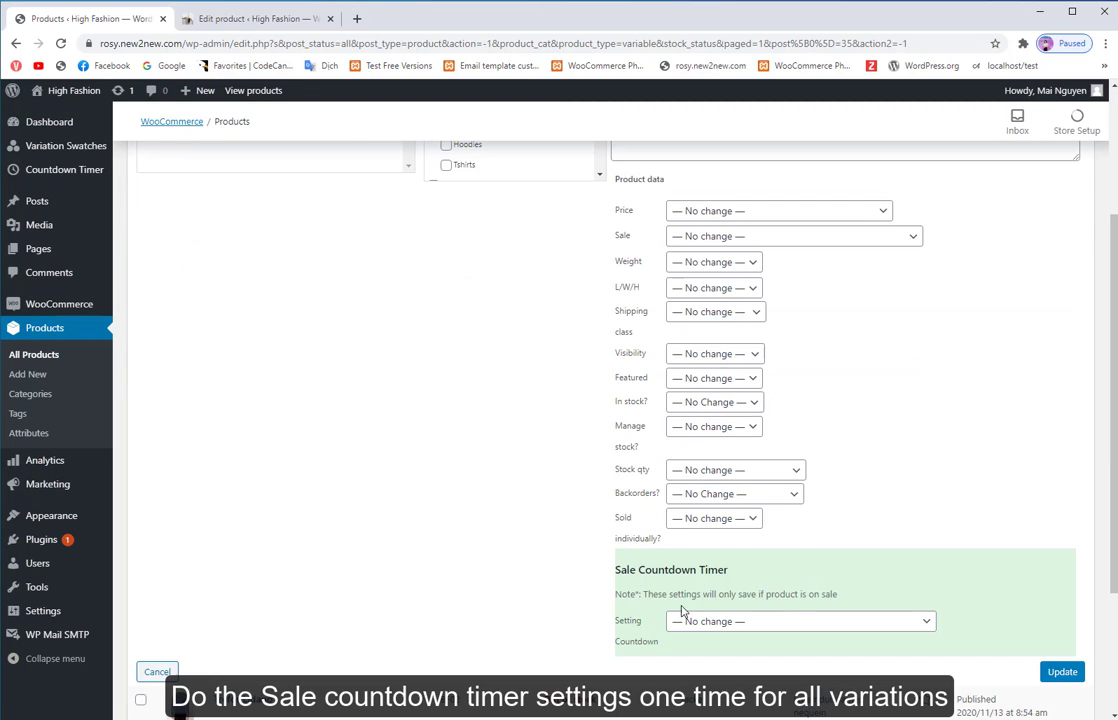
{"action": "left_click", "coordinate": [920, 621]}
{"action": "left_click", "coordinate": [788, 668]}
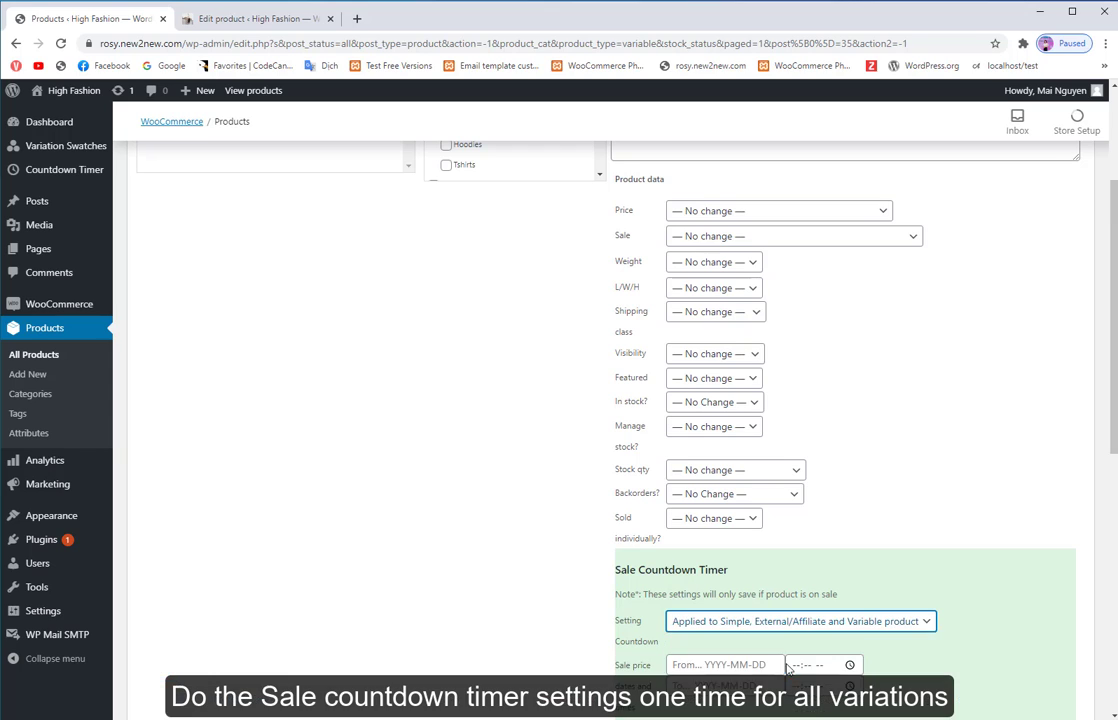
{"action": "scroll", "coordinate": [885, 643], "scroll_direction": "down", "scroll_amount": 3}
{"action": "left_click", "coordinate": [745, 455]}
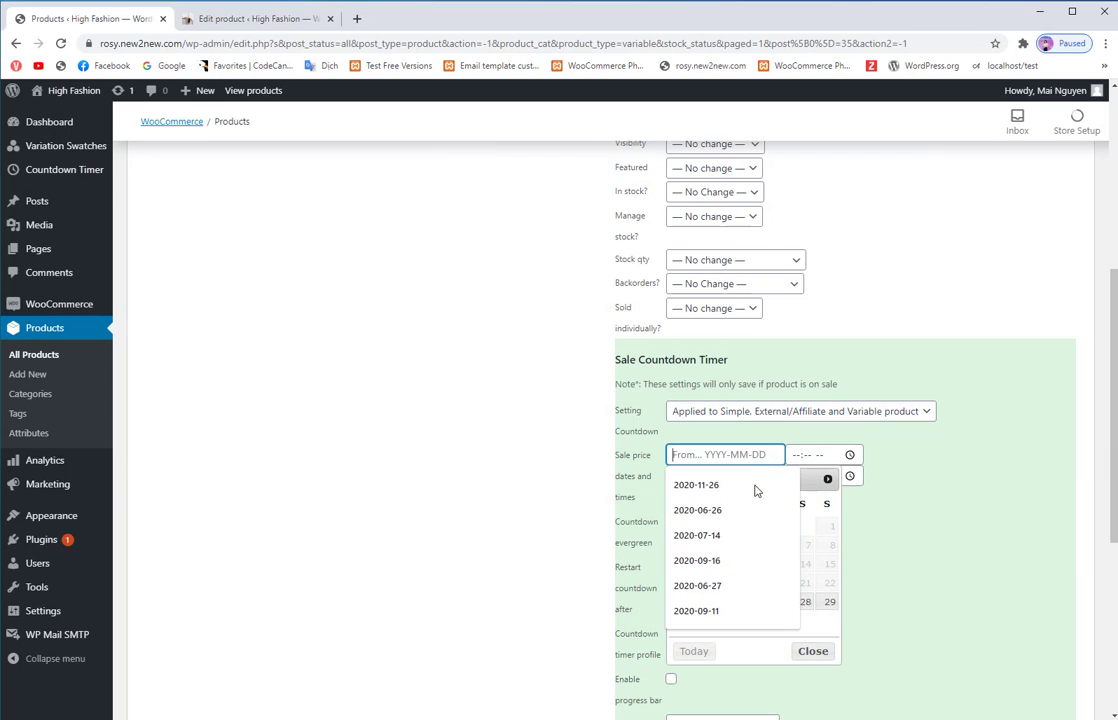
{"action": "left_click", "coordinate": [774, 616]}
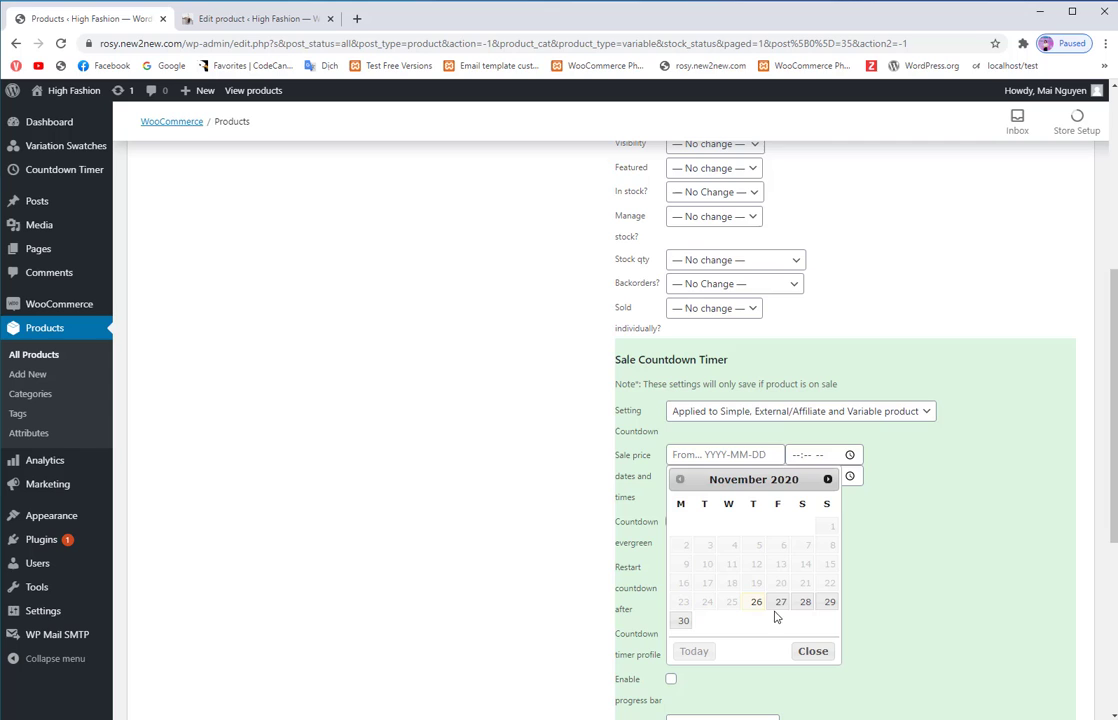
{"action": "left_click", "coordinate": [757, 603]}
{"action": "left_click", "coordinate": [849, 456]}
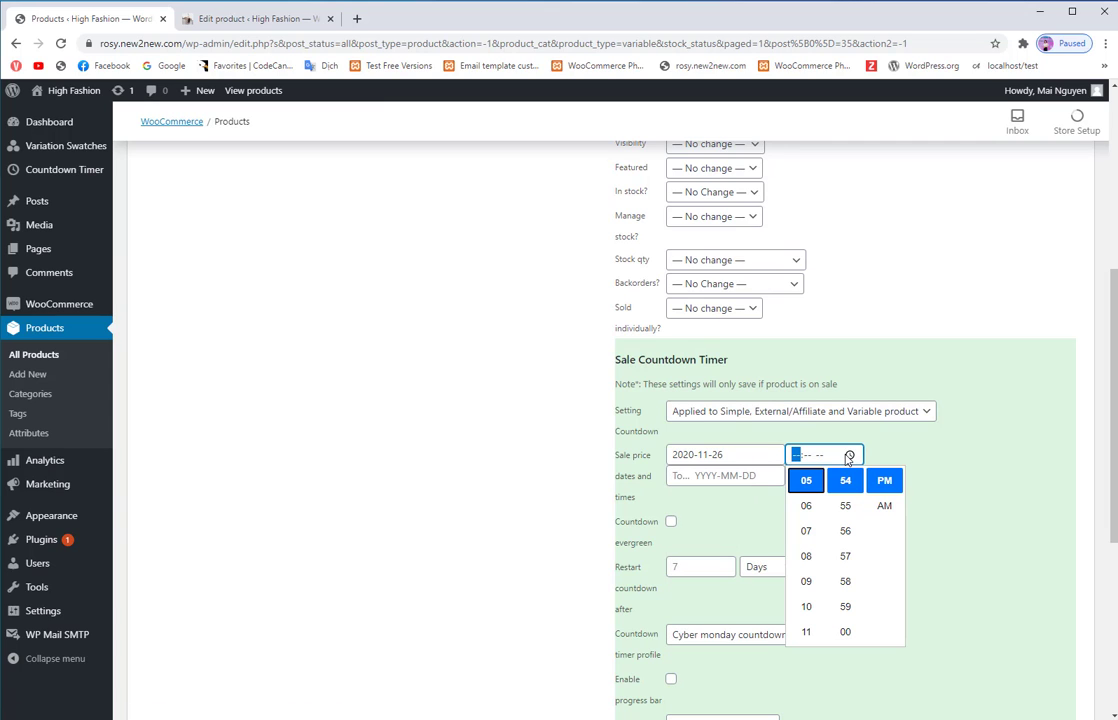
{"action": "left_click", "coordinate": [892, 481]}
Set the sale end date to 2020-11-30 and its time to 05:54 PM
{"action": "left_click", "coordinate": [725, 476]}
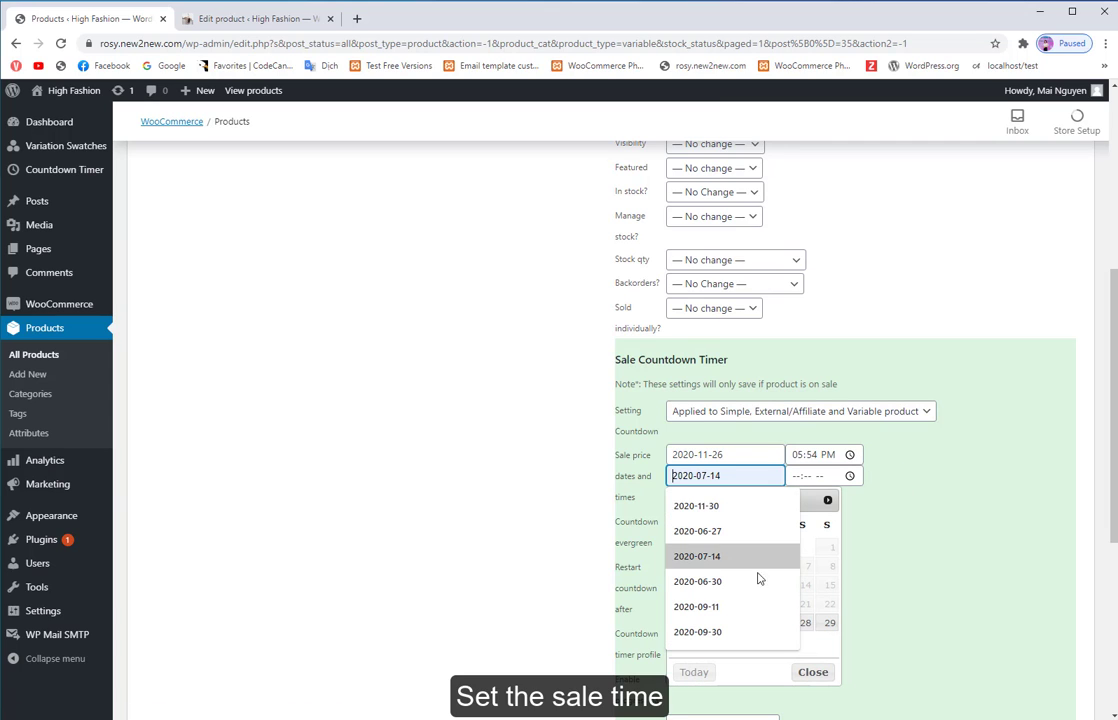
{"action": "left_click", "coordinate": [815, 654]}
{"action": "left_click", "coordinate": [690, 641]}
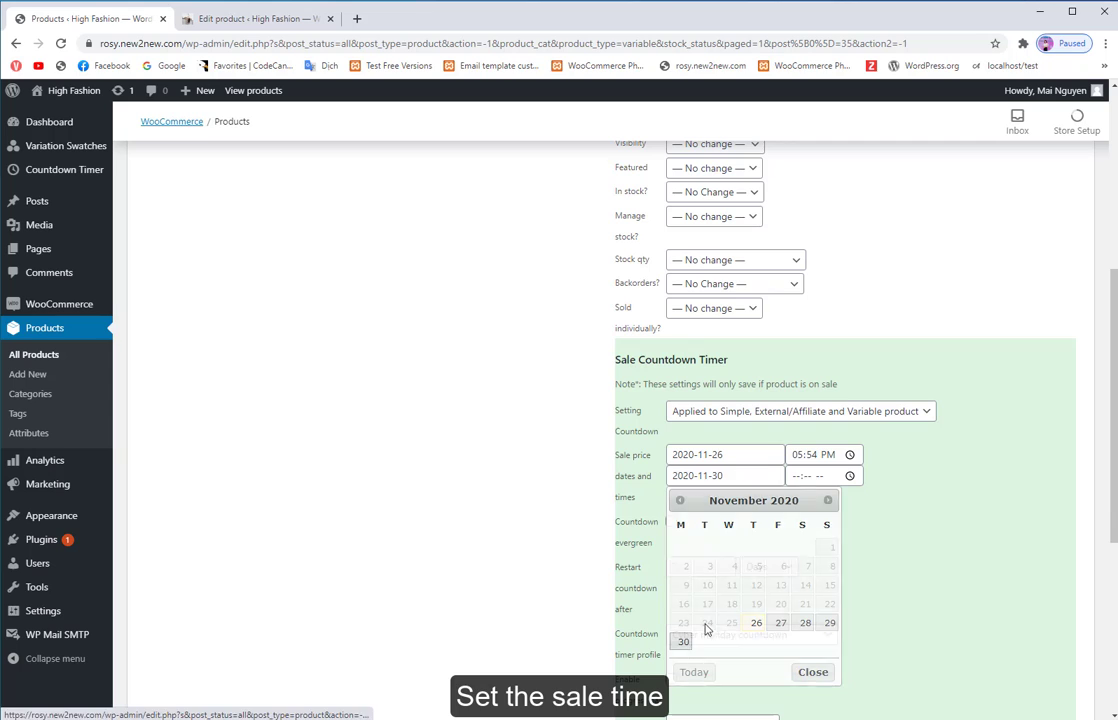
{"action": "left_click", "coordinate": [849, 478]}
{"action": "left_click", "coordinate": [849, 477]}
{"action": "left_click", "coordinate": [884, 501]}
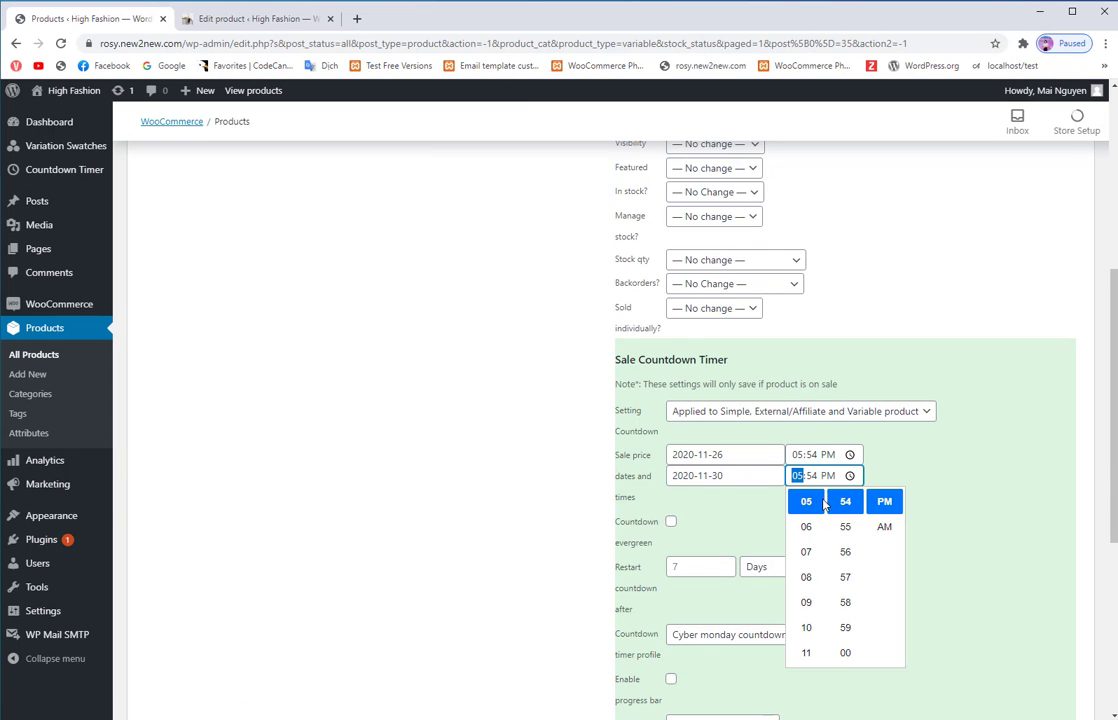
{"action": "left_click", "coordinate": [729, 529]}
Enable the evergreen countdown and choose the Black Friday sale countdown timer profile
{"action": "left_click", "coordinate": [671, 521]}
{"action": "scroll", "coordinate": [830, 495], "scroll_direction": "down", "scroll_amount": 2}
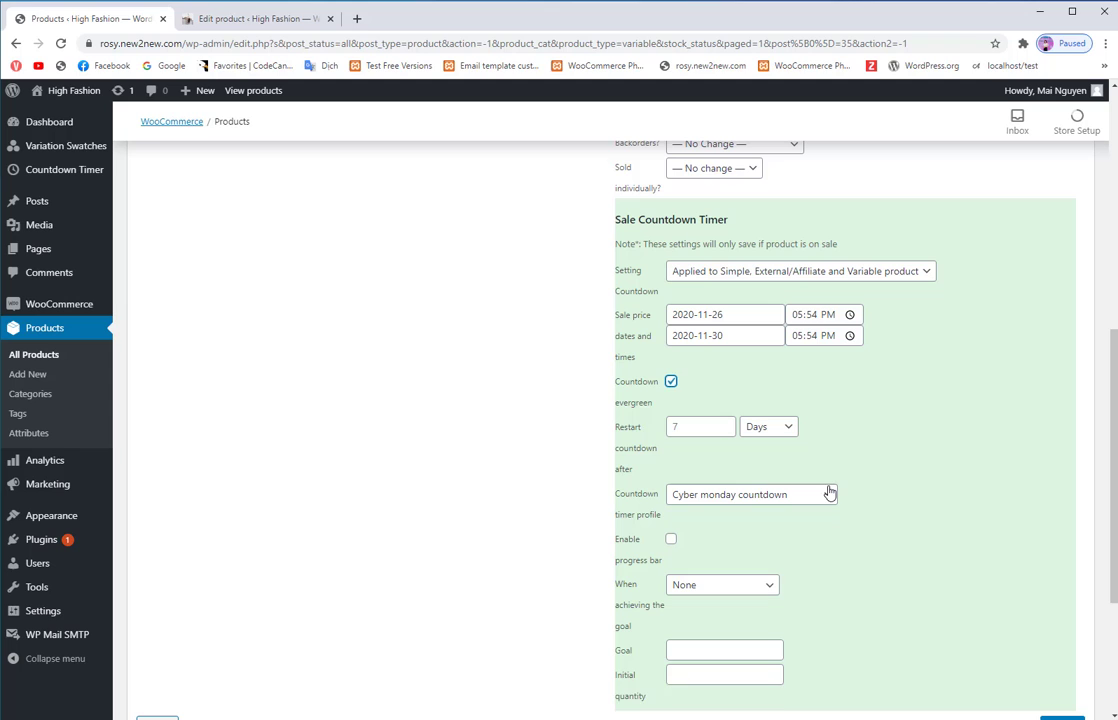
{"action": "left_click", "coordinate": [830, 495]}
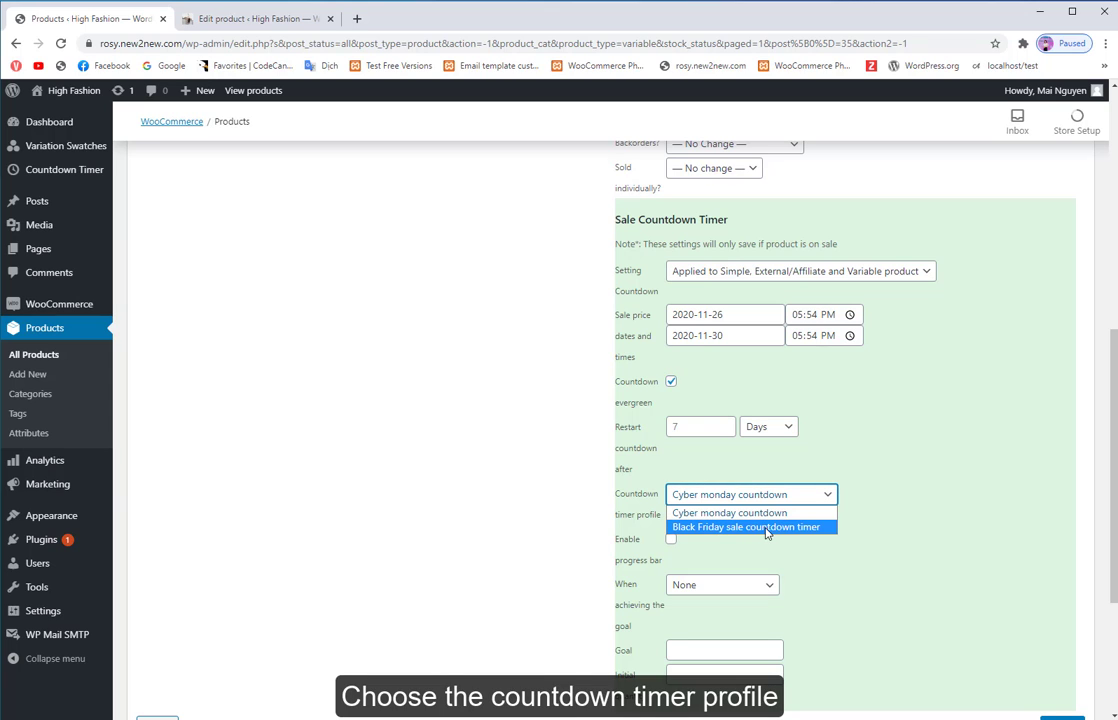
{"action": "left_click", "coordinate": [766, 527]}
{"action": "scroll", "coordinate": [689, 482], "scroll_direction": "down", "scroll_amount": 1}
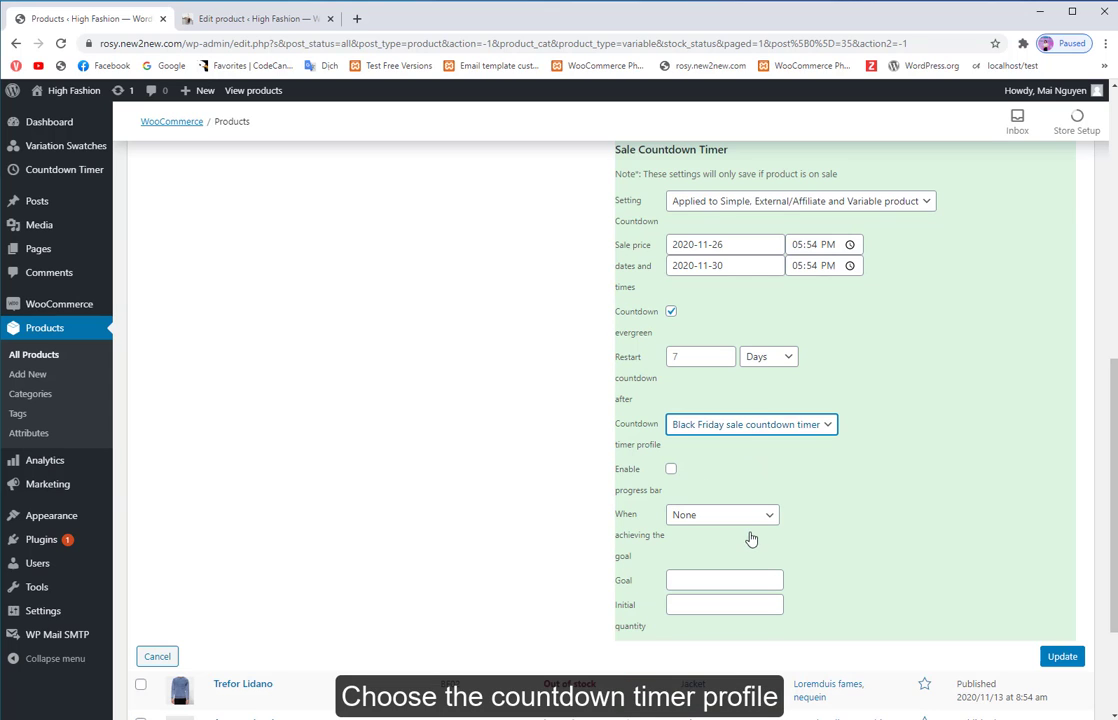
Enable the progress bar with goal 100 and initial quantity 45, and apply the bulk edit
{"action": "left_click", "coordinate": [670, 469]}
{"action": "left_click", "coordinate": [690, 576]}
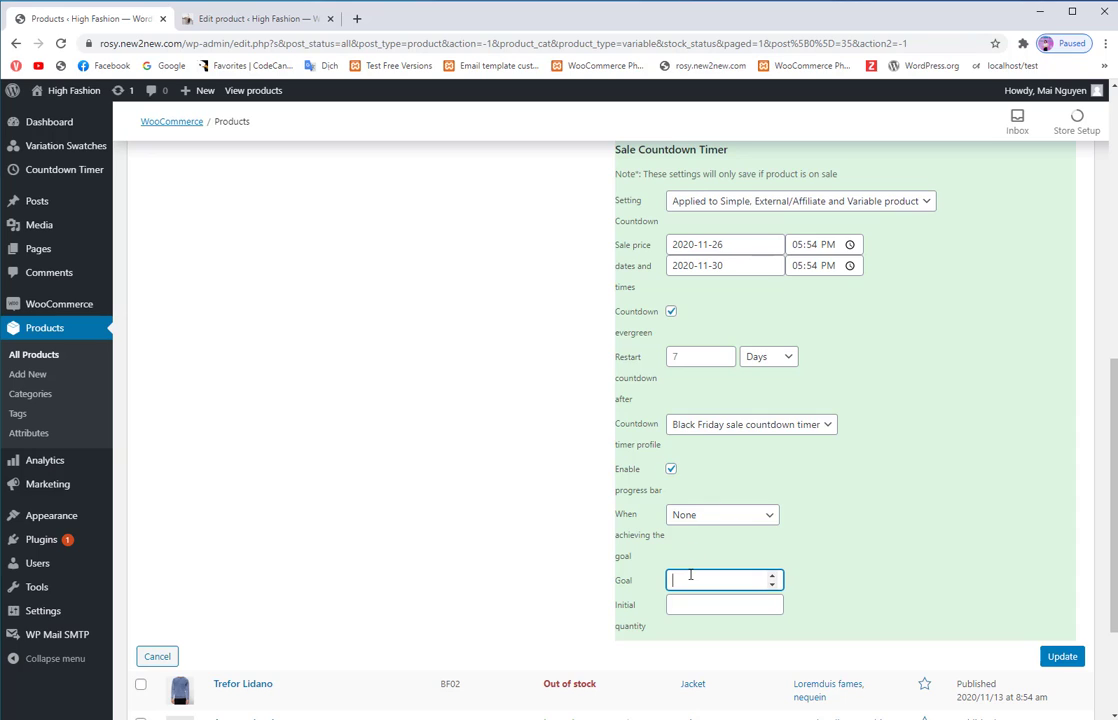
{"action": "type", "text": "45"}
{"action": "left_click", "coordinate": [675, 603]}
{"action": "left_click_drag", "start_coordinate": [688, 581], "coordinate": [645, 583]}
{"action": "type", "text": "100"}
{"action": "left_click", "coordinate": [675, 604]}
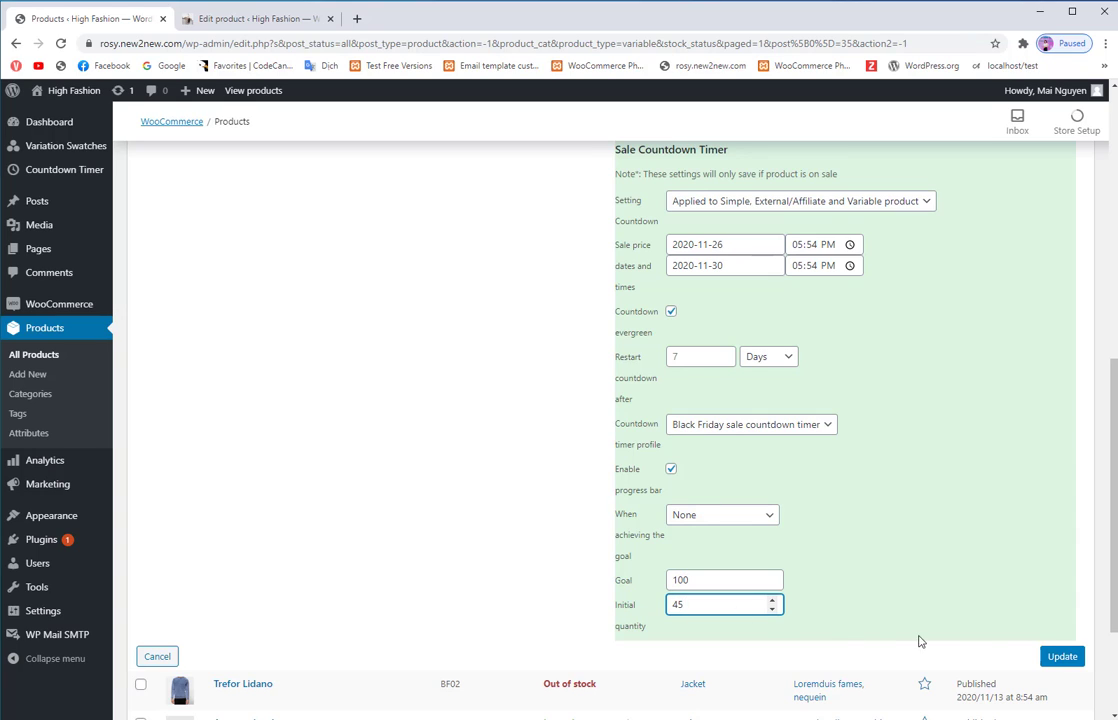
{"action": "left_click", "coordinate": [1065, 658]}
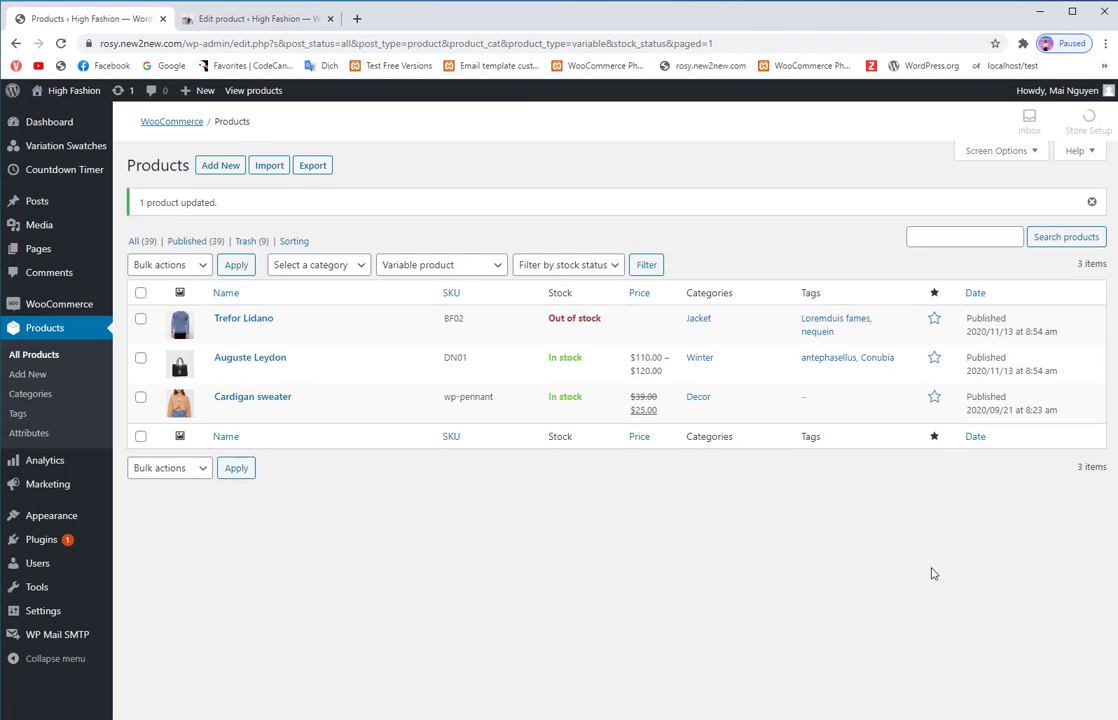
Reload the Cardigan sweater's edit page and expand the Red variation in its product data
{"action": "left_click", "coordinate": [235, 19]}
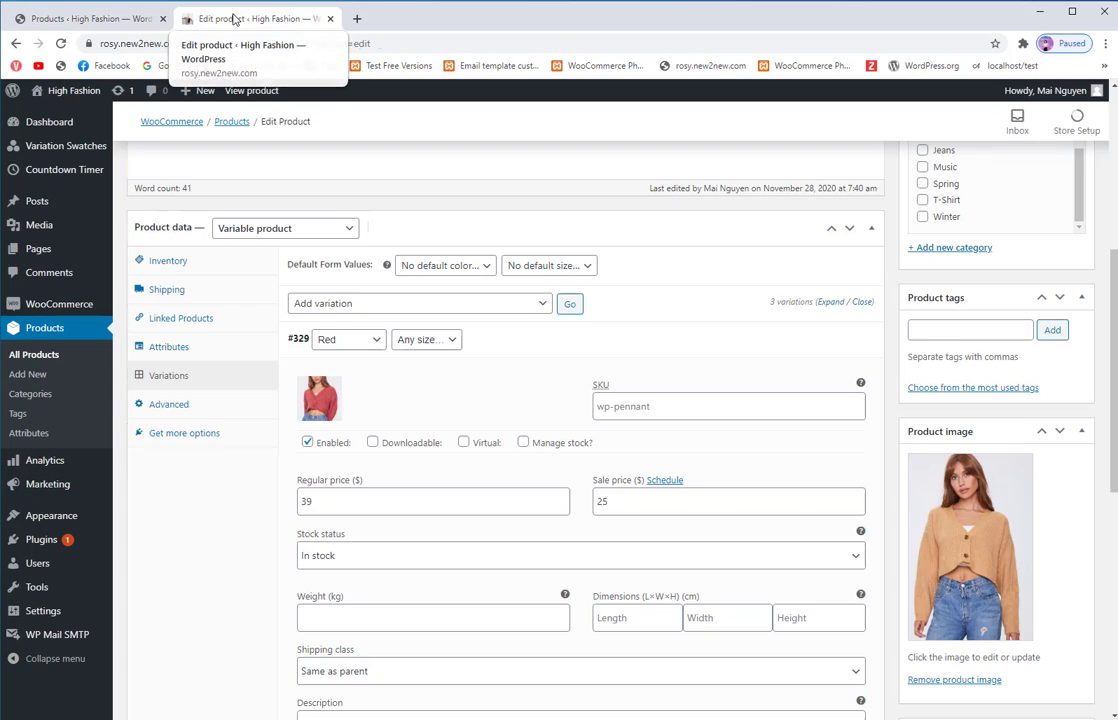
{"action": "left_click", "coordinate": [61, 43]}
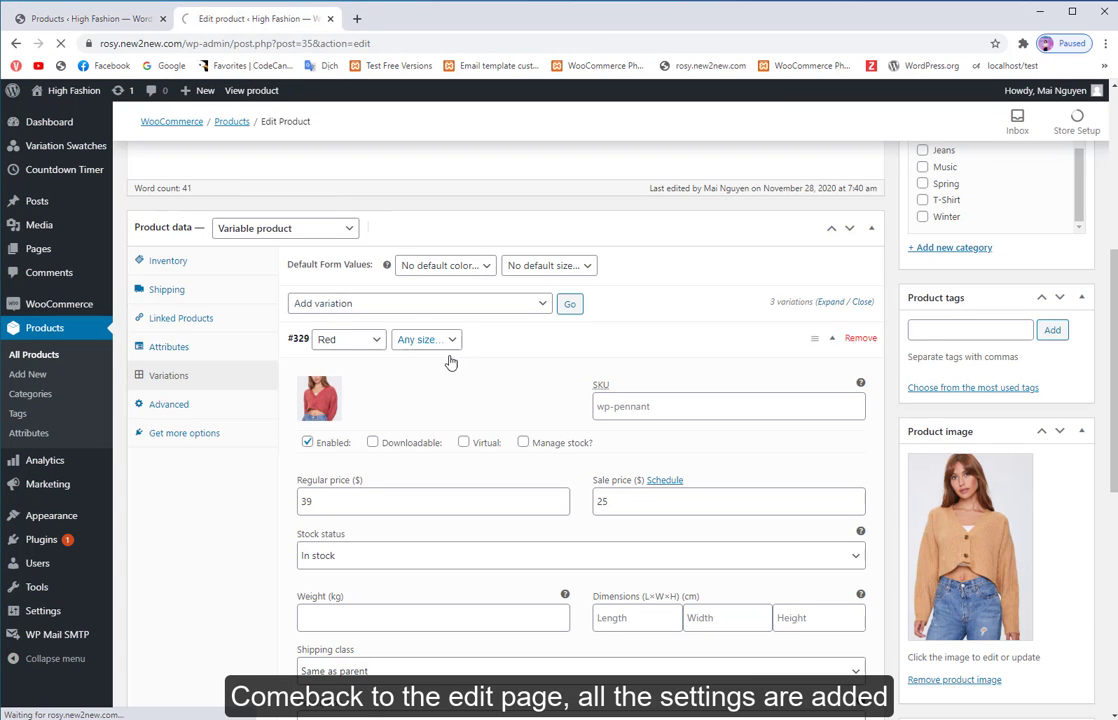
{"action": "scroll", "coordinate": [460, 365], "scroll_direction": "down", "scroll_amount": 4}
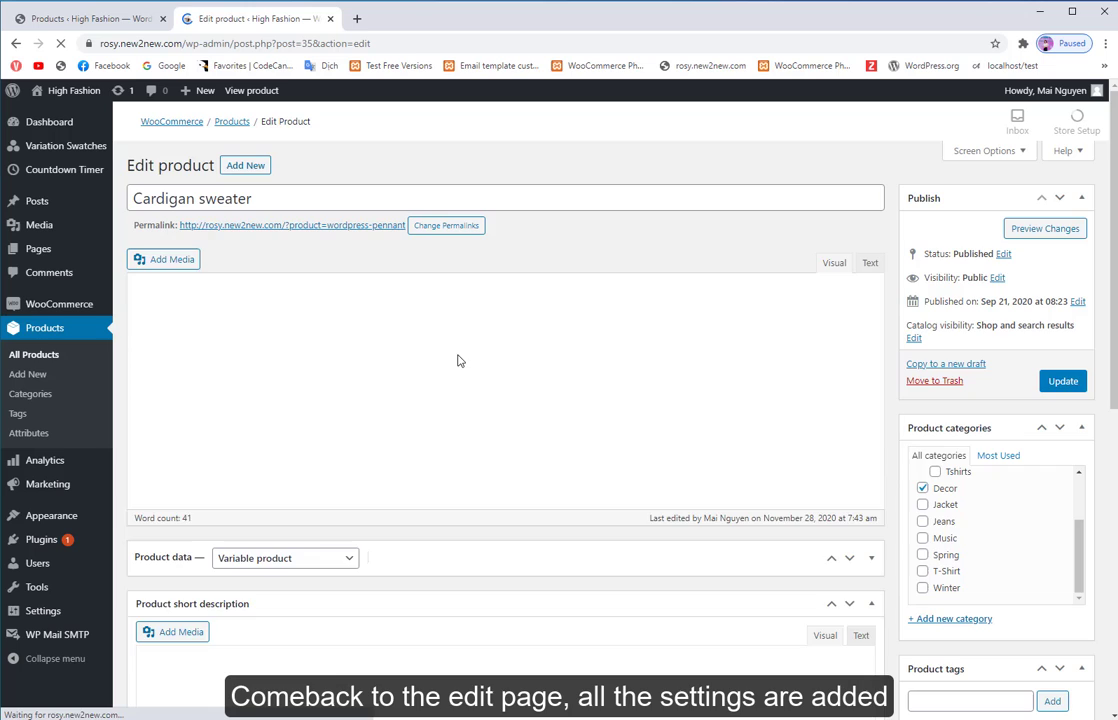
{"action": "scroll", "coordinate": [296, 325], "scroll_direction": "down", "scroll_amount": 4}
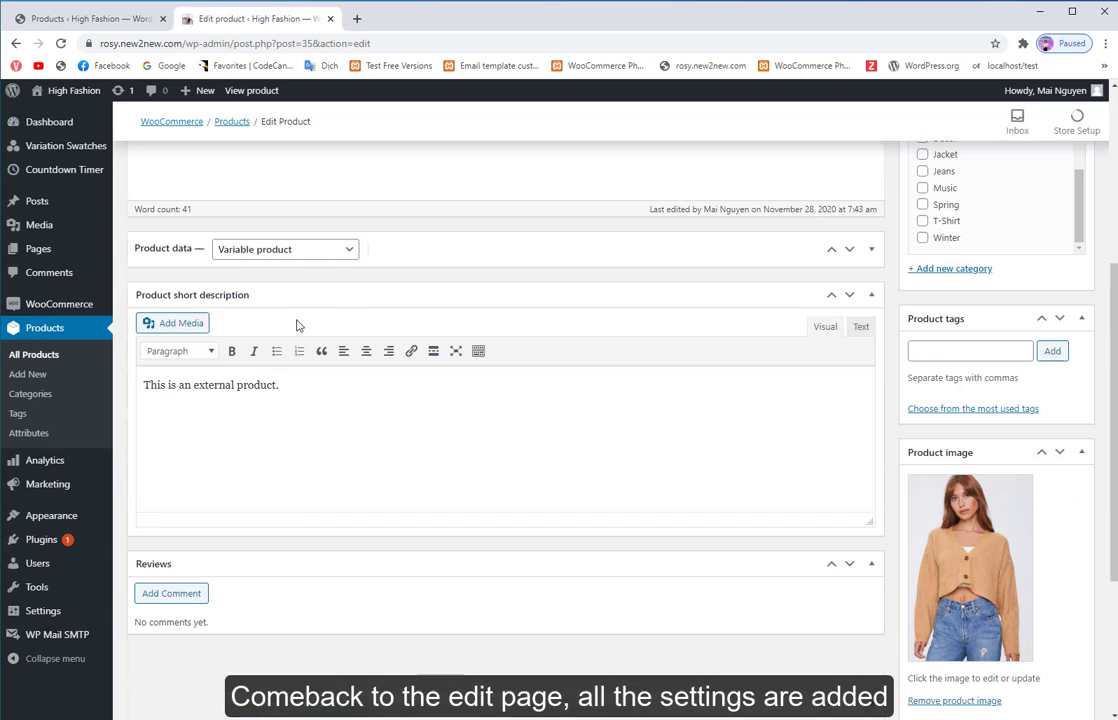
{"action": "left_click", "coordinate": [162, 249]}
{"action": "left_click", "coordinate": [166, 394]}
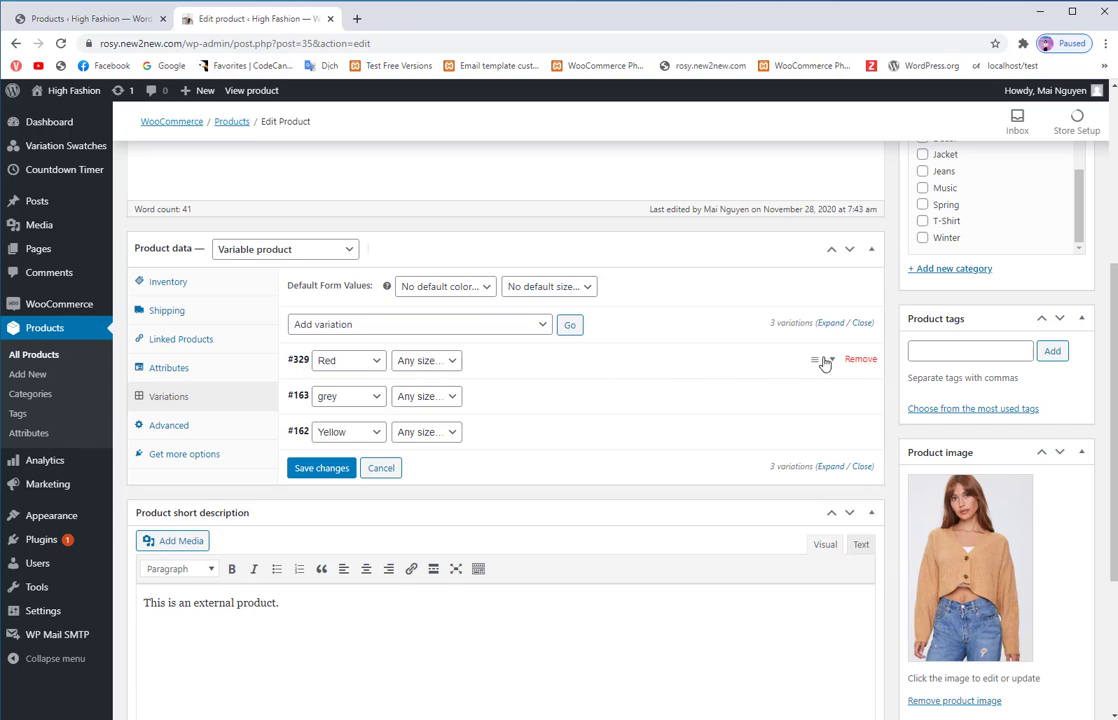
{"action": "left_click", "coordinate": [831, 362]}
Make the Red variation's countdown timer the default and update the product
{"action": "scroll", "coordinate": [571, 469], "scroll_direction": "down", "scroll_amount": 2}
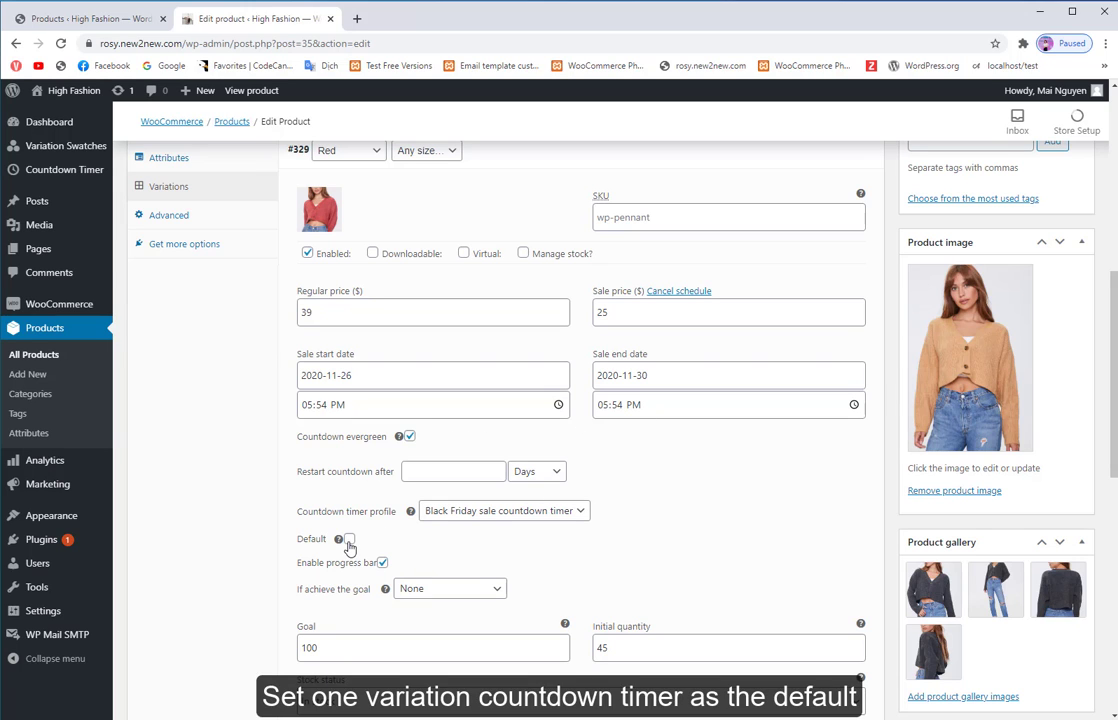
{"action": "scroll", "coordinate": [744, 527], "scroll_direction": "down", "scroll_amount": 3}
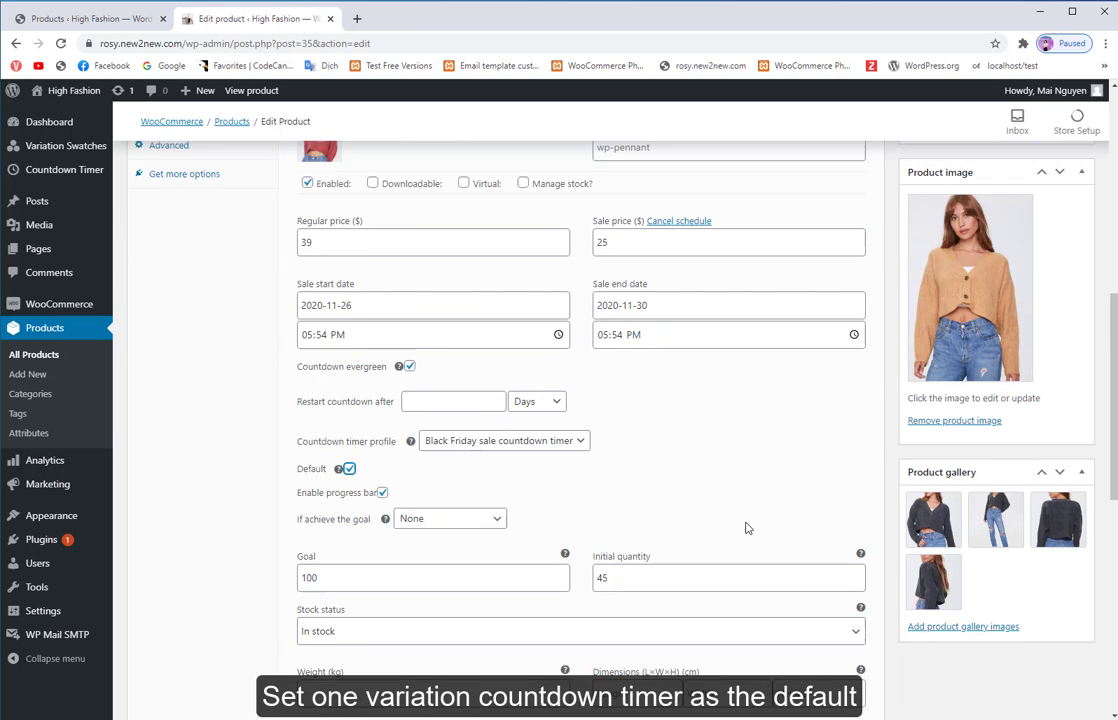
{"action": "scroll", "coordinate": [731, 529], "scroll_direction": "up", "scroll_amount": 7}
{"action": "scroll", "coordinate": [731, 529], "scroll_direction": "up", "scroll_amount": 2}
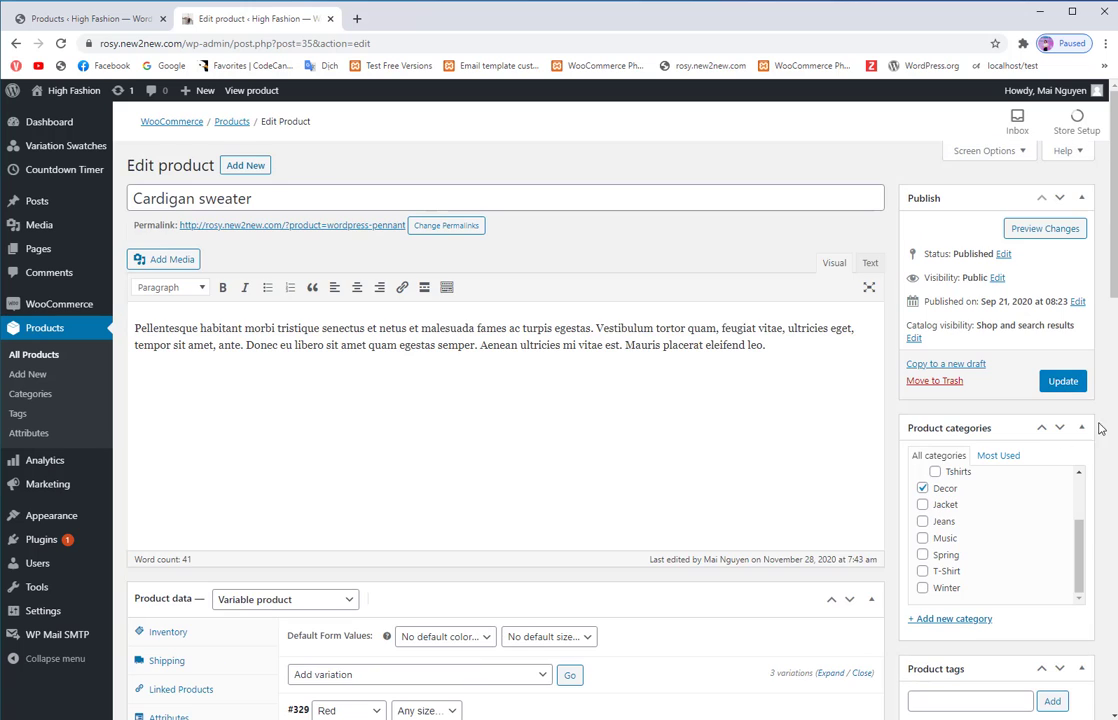
{"action": "left_click", "coordinate": [1063, 383]}
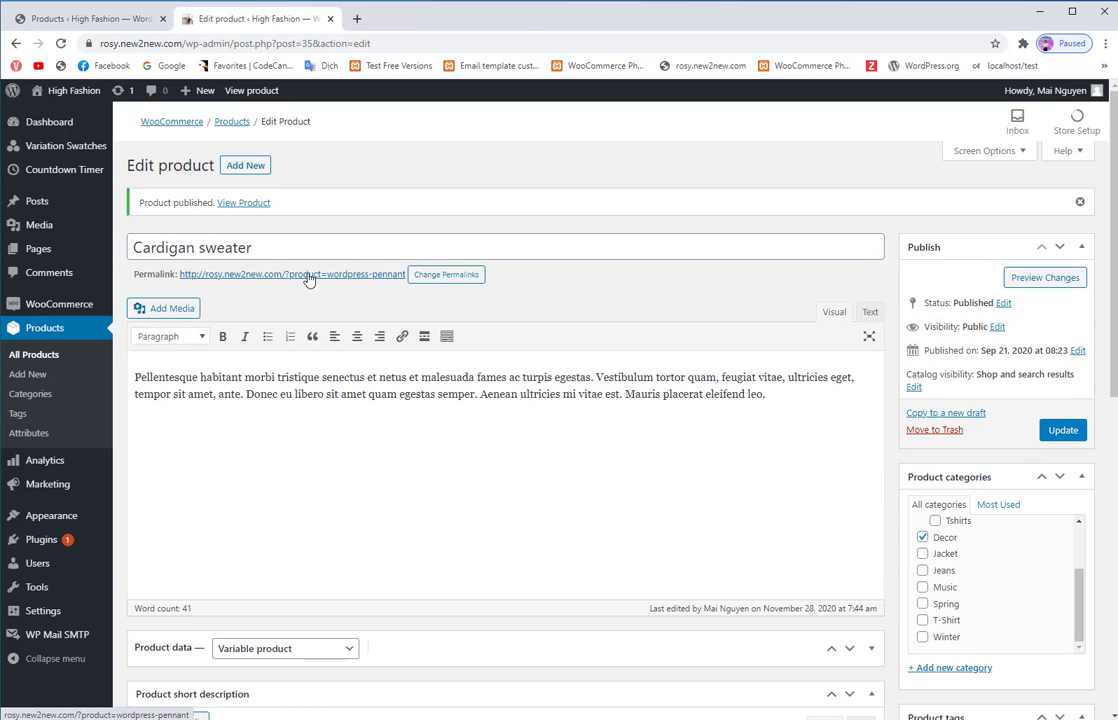
View the countdown on the Cardigan sweater's store page in a new tab and select the Large size
{"action": "middle_click", "coordinate": [309, 276]}
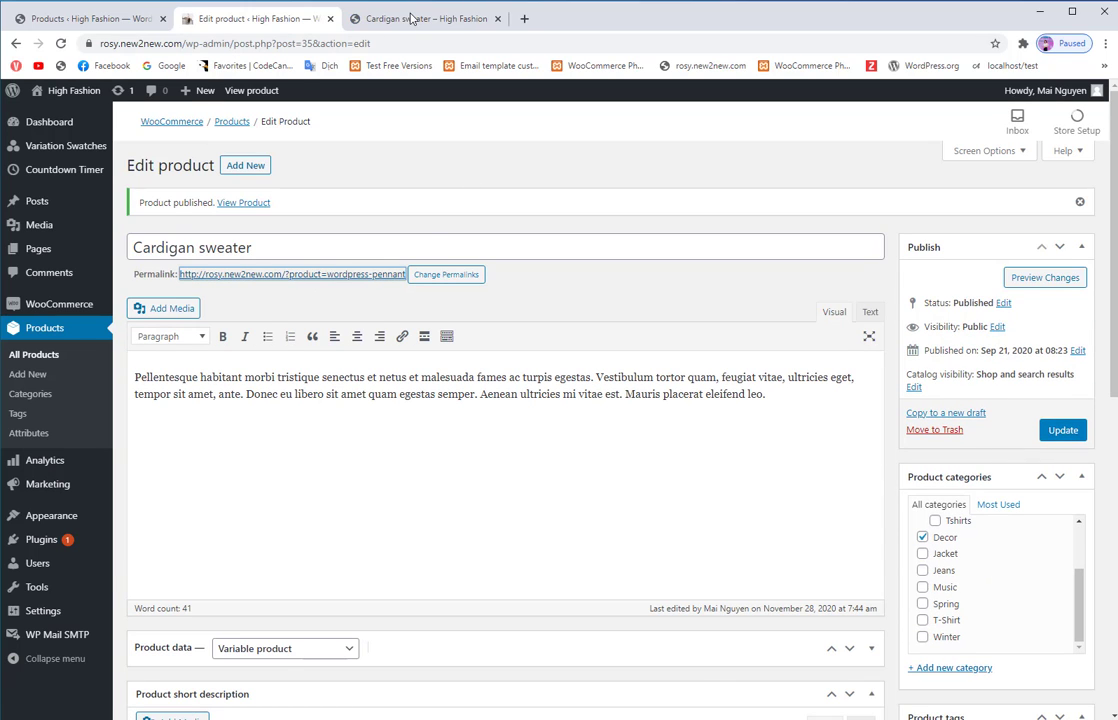
{"action": "left_click", "coordinate": [410, 19]}
{"action": "scroll", "coordinate": [664, 302], "scroll_direction": "down", "scroll_amount": 2}
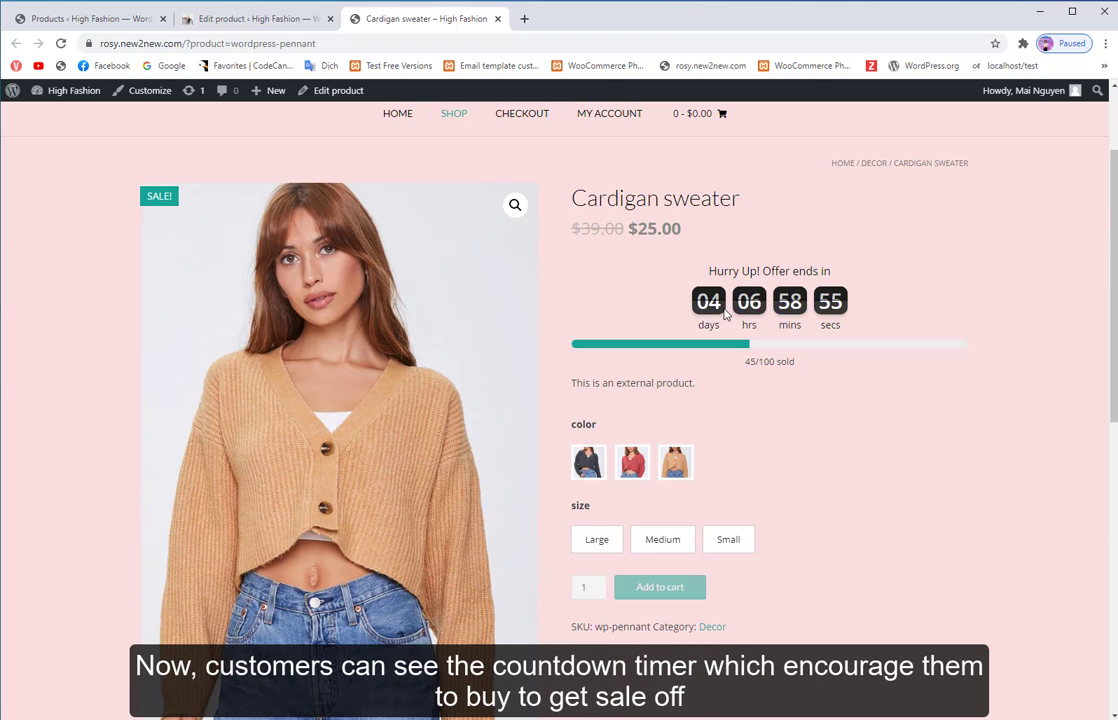
{"action": "left_click", "coordinate": [604, 546]}
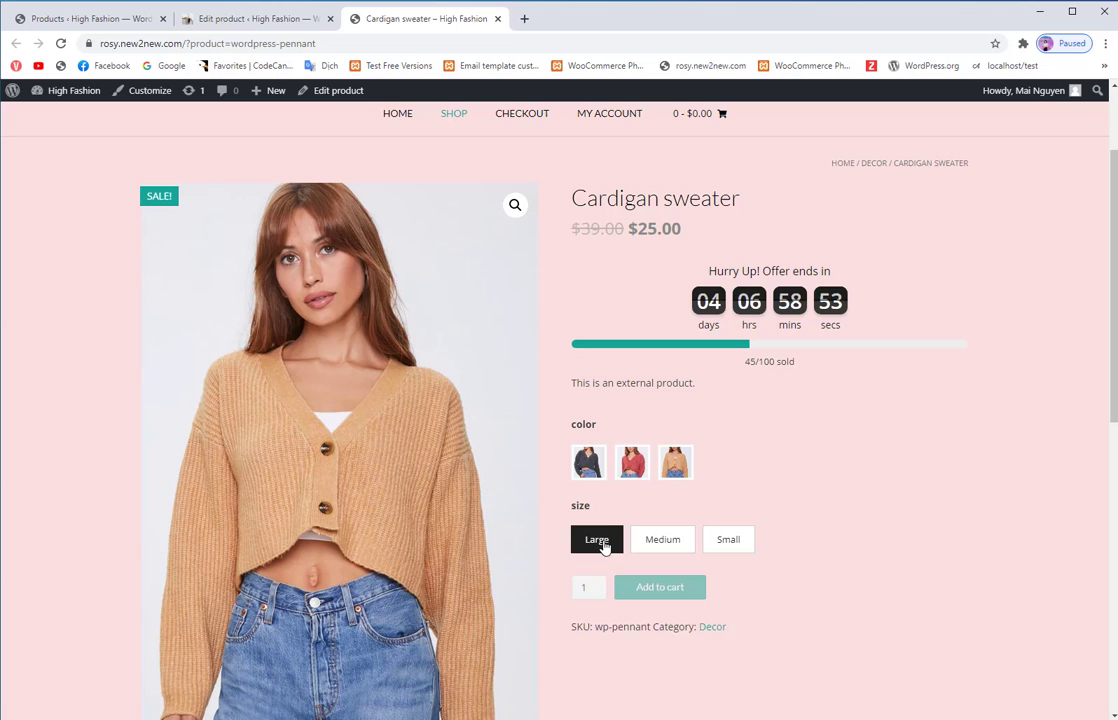